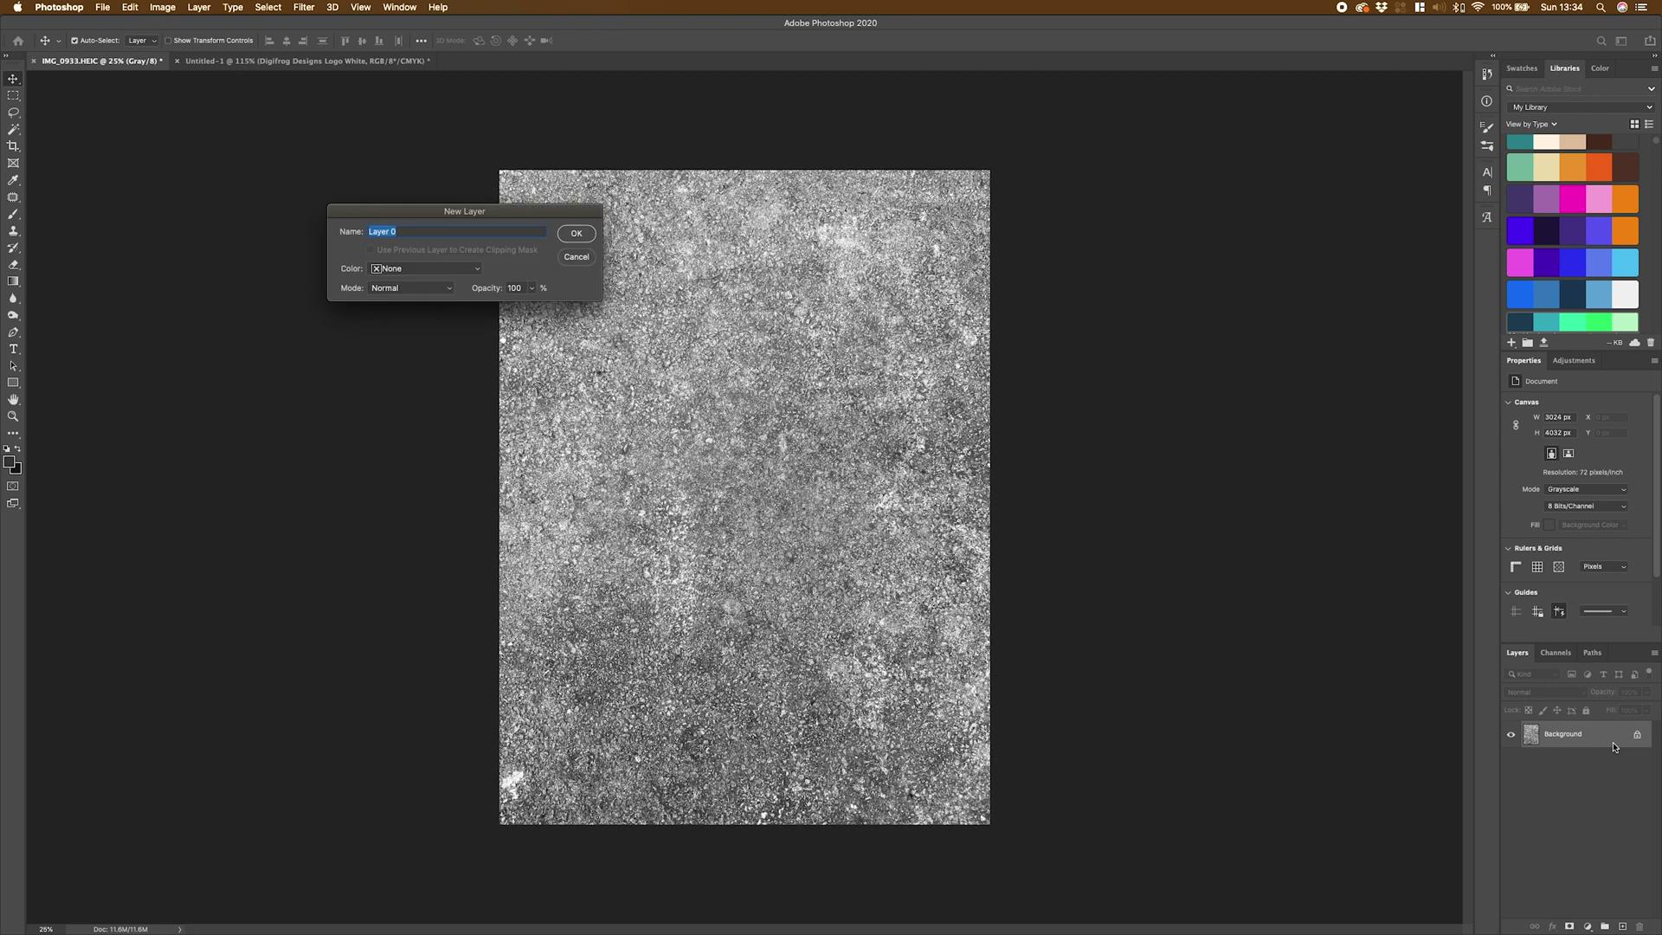
Convert the background to a regular layer named Layer 0 and raise its contrast with Levels, using input levels 65, 1.26 and 76.
left_click(577, 238)
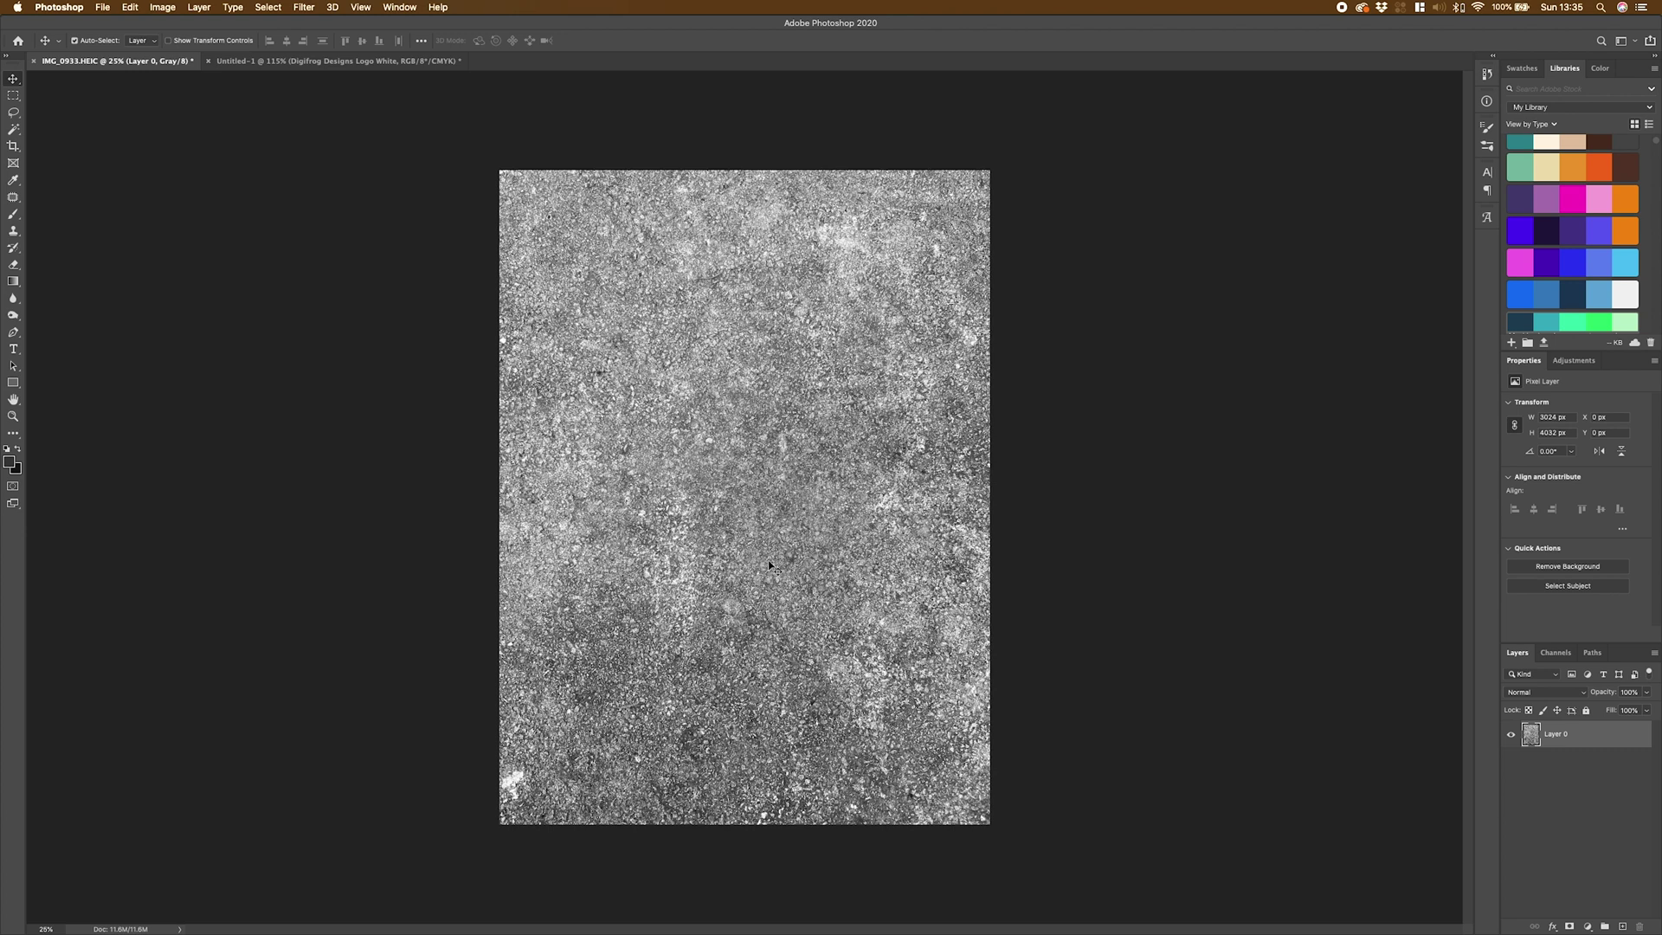
left_click(159, 8)
mouse_move(240, 43)
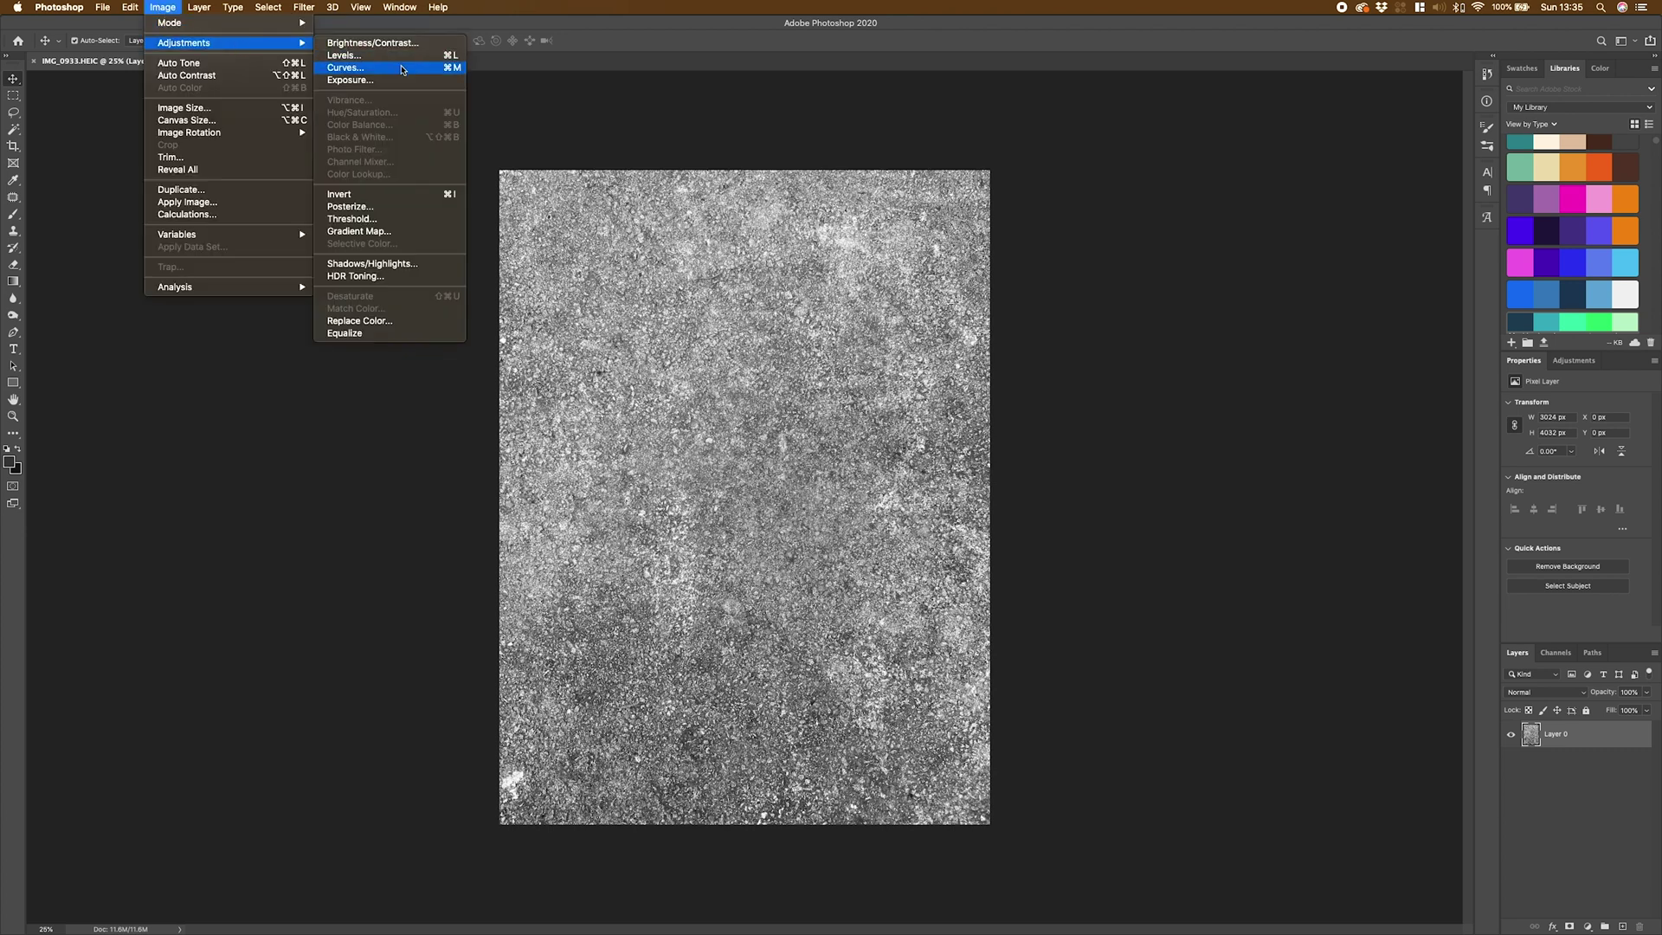
left_click(345, 55)
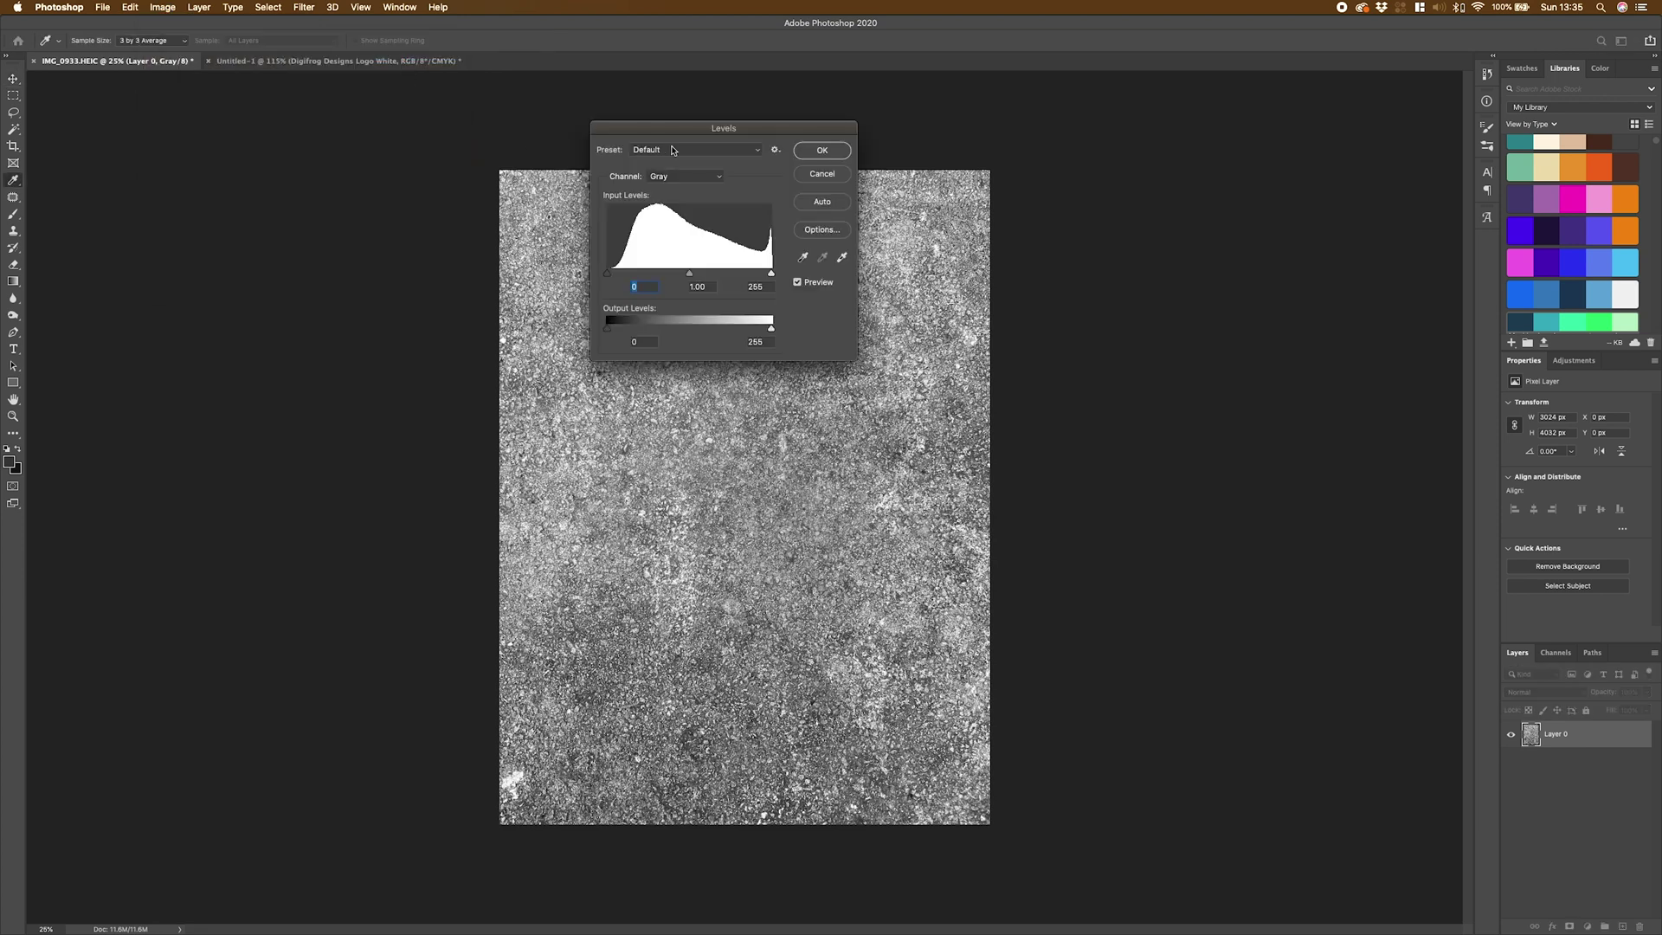
left_click_drag(689, 128, 1134, 273)
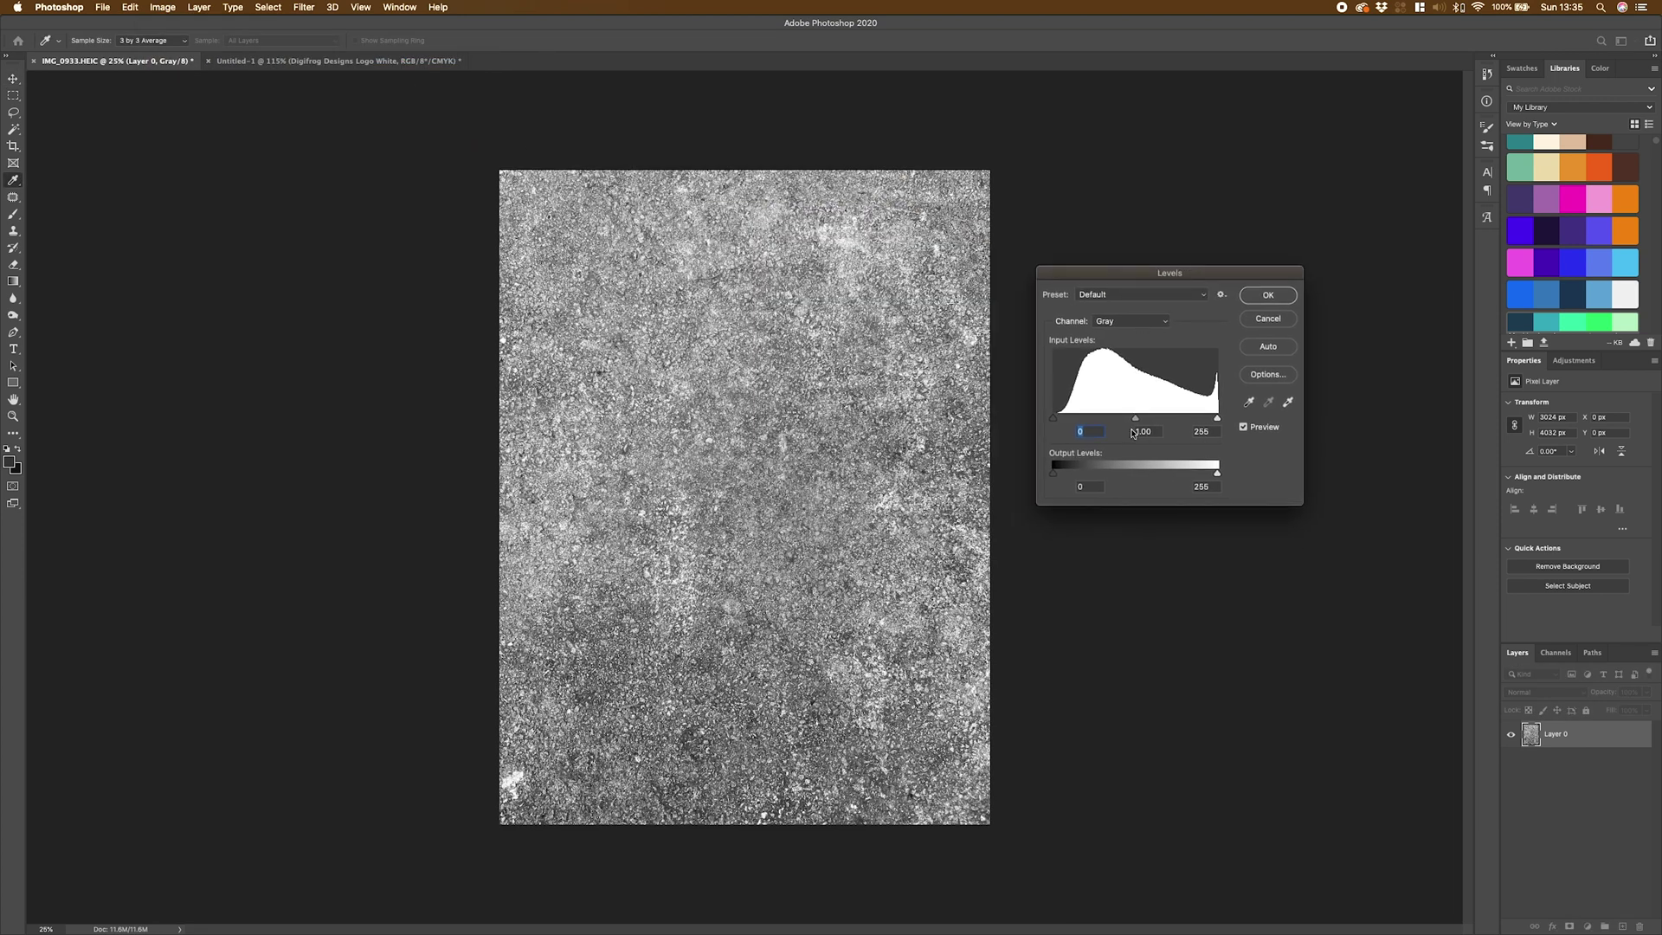
left_click_drag(1053, 419, 1112, 424)
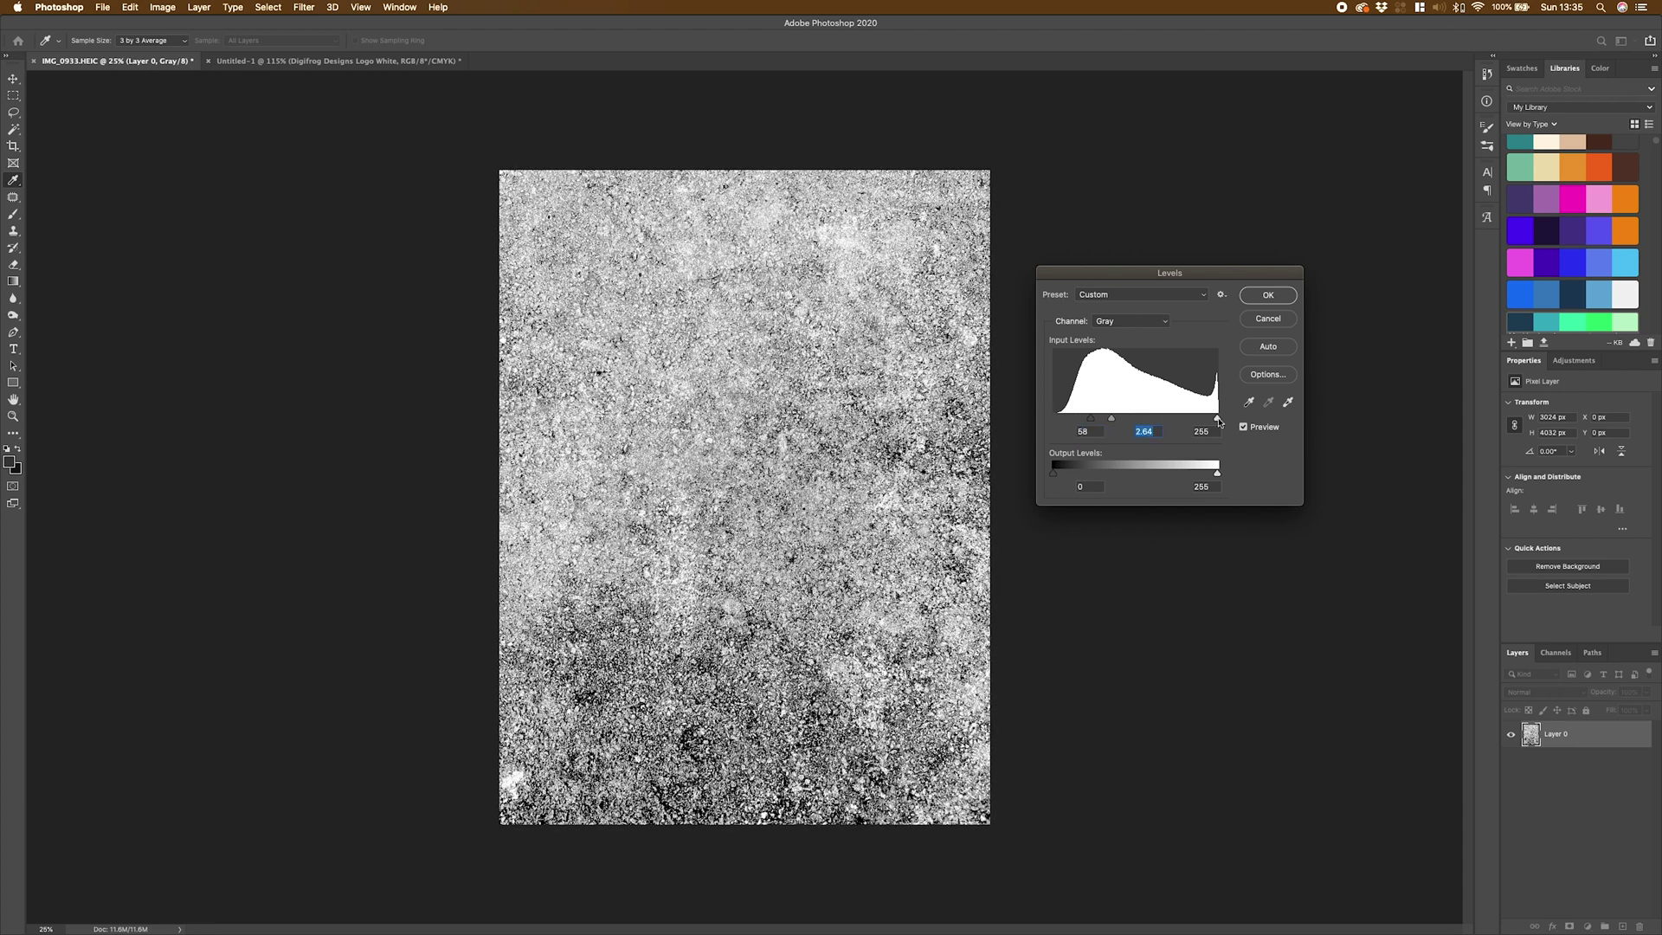
left_click_drag(1217, 420, 1098, 423)
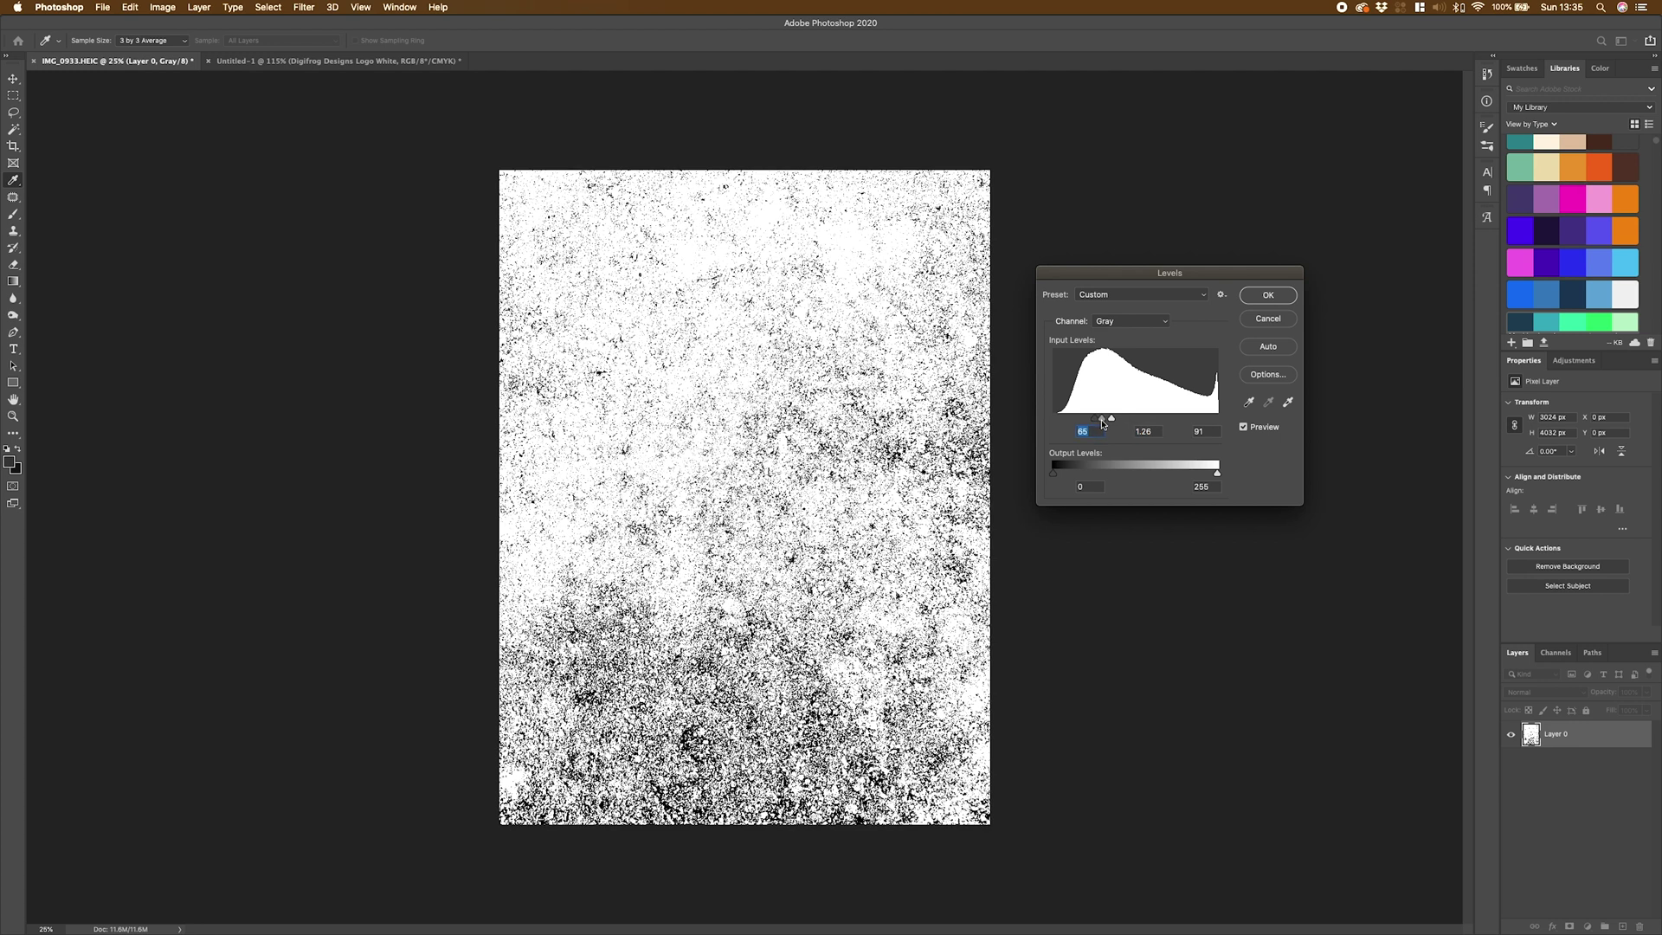
left_click_drag(1102, 422, 1107, 422)
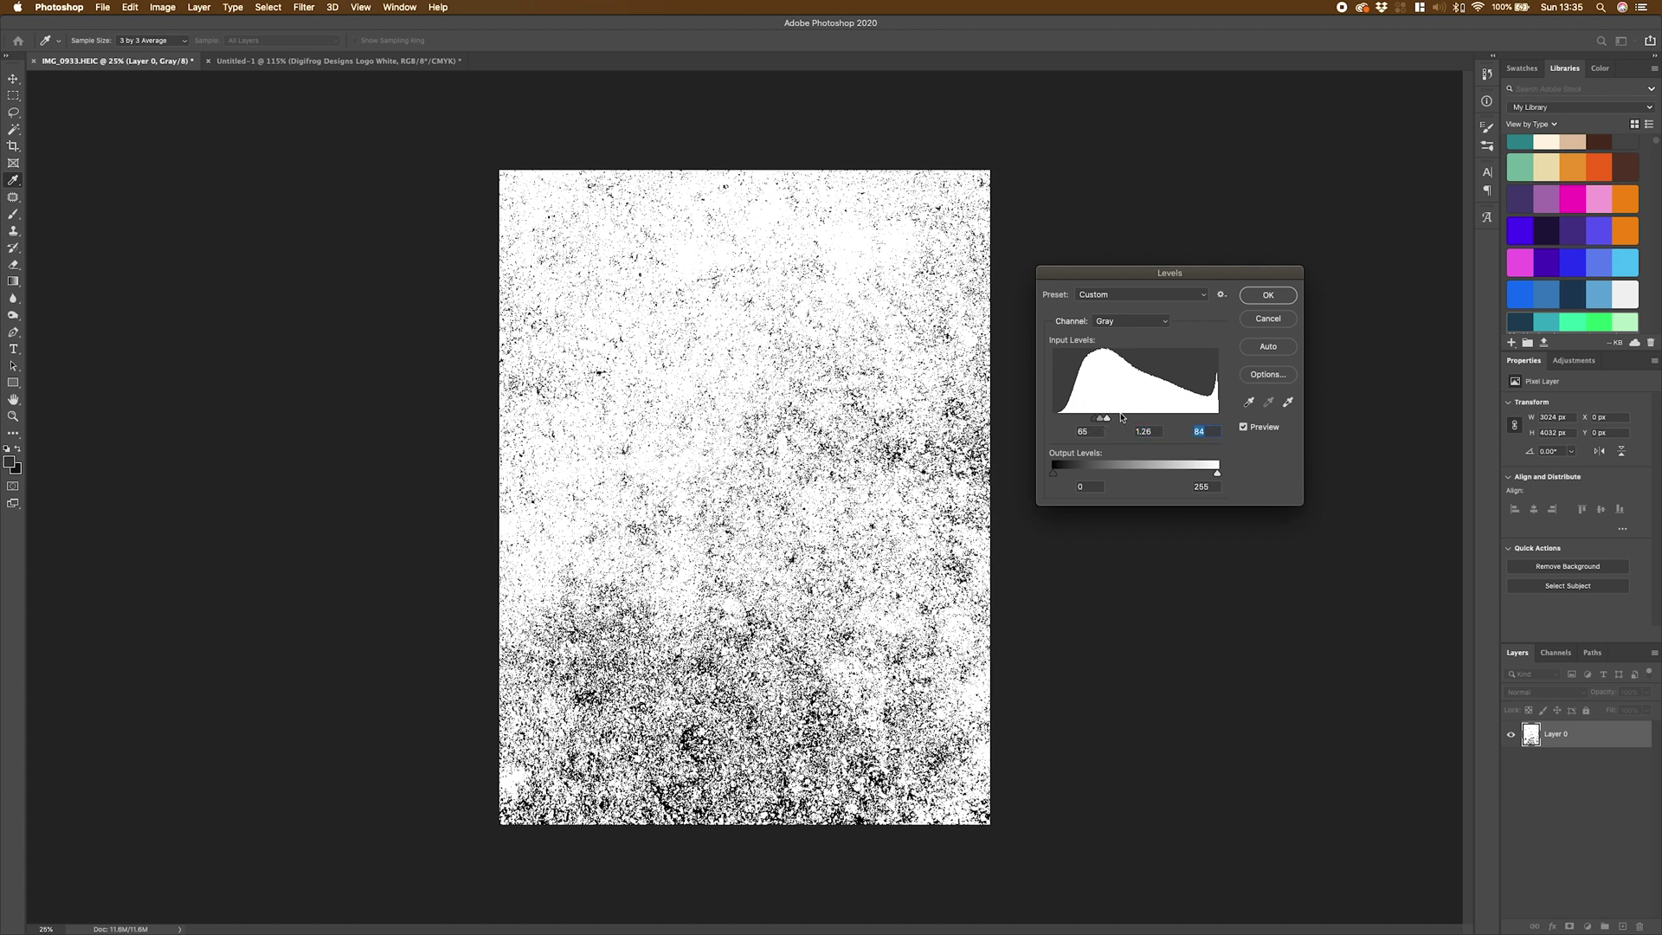
left_click_drag(1104, 422, 1102, 423)
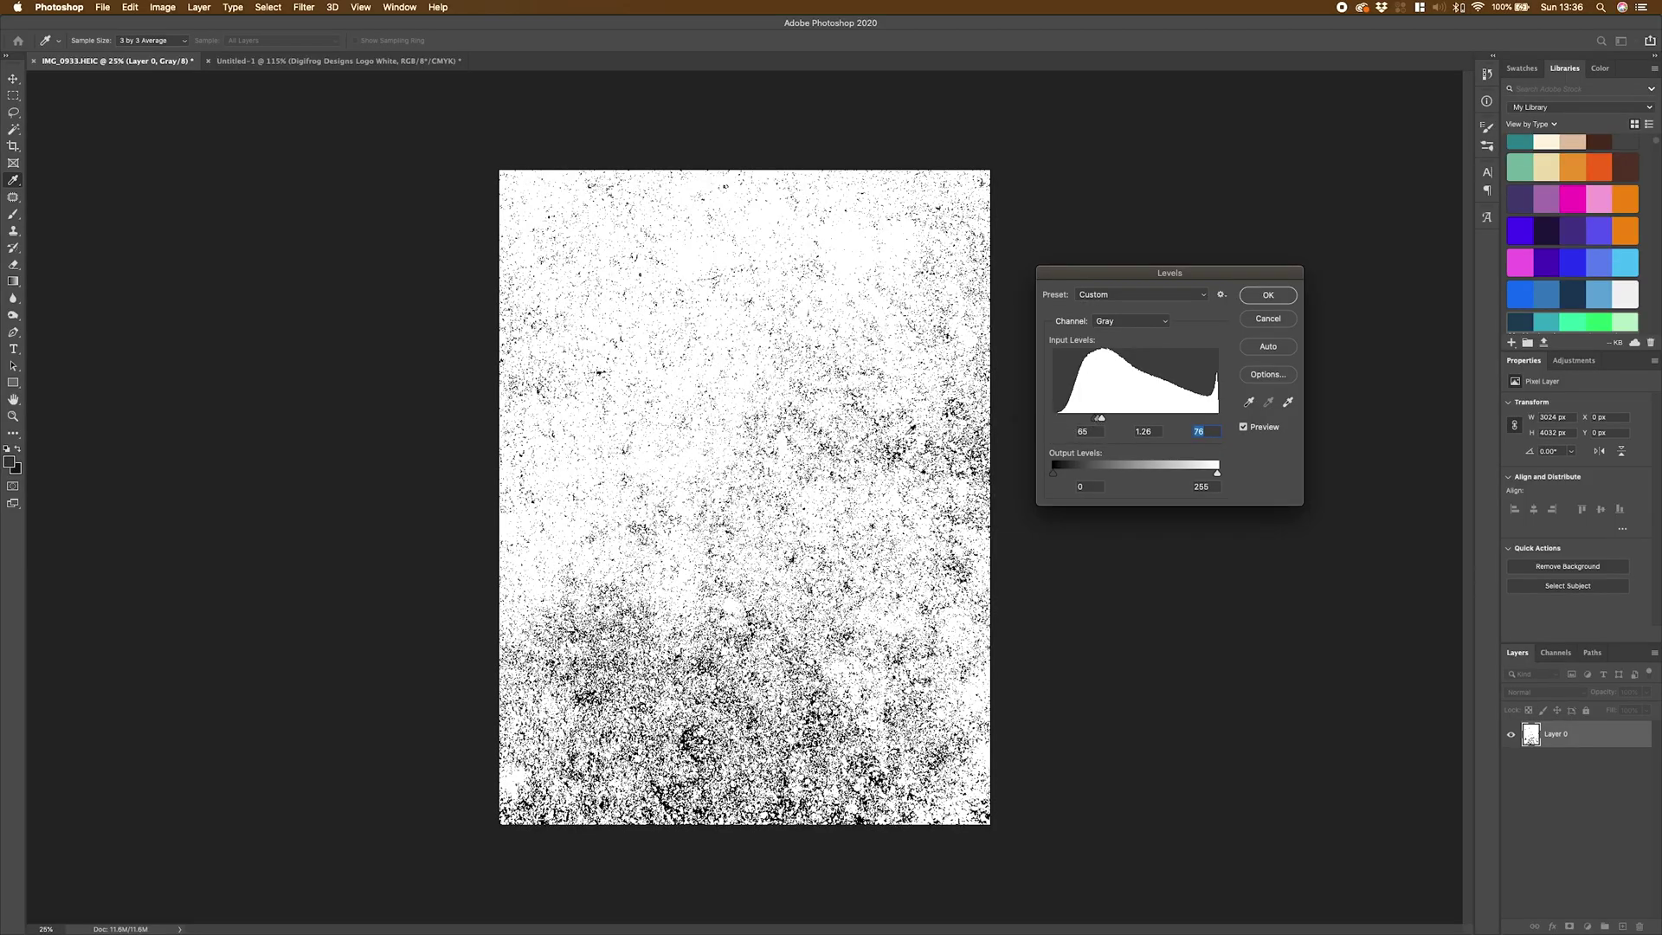
Lower the white input level to 73, check the grain at close range and apply the Levels adjustment.
scroll(907, 427, "up", 10)
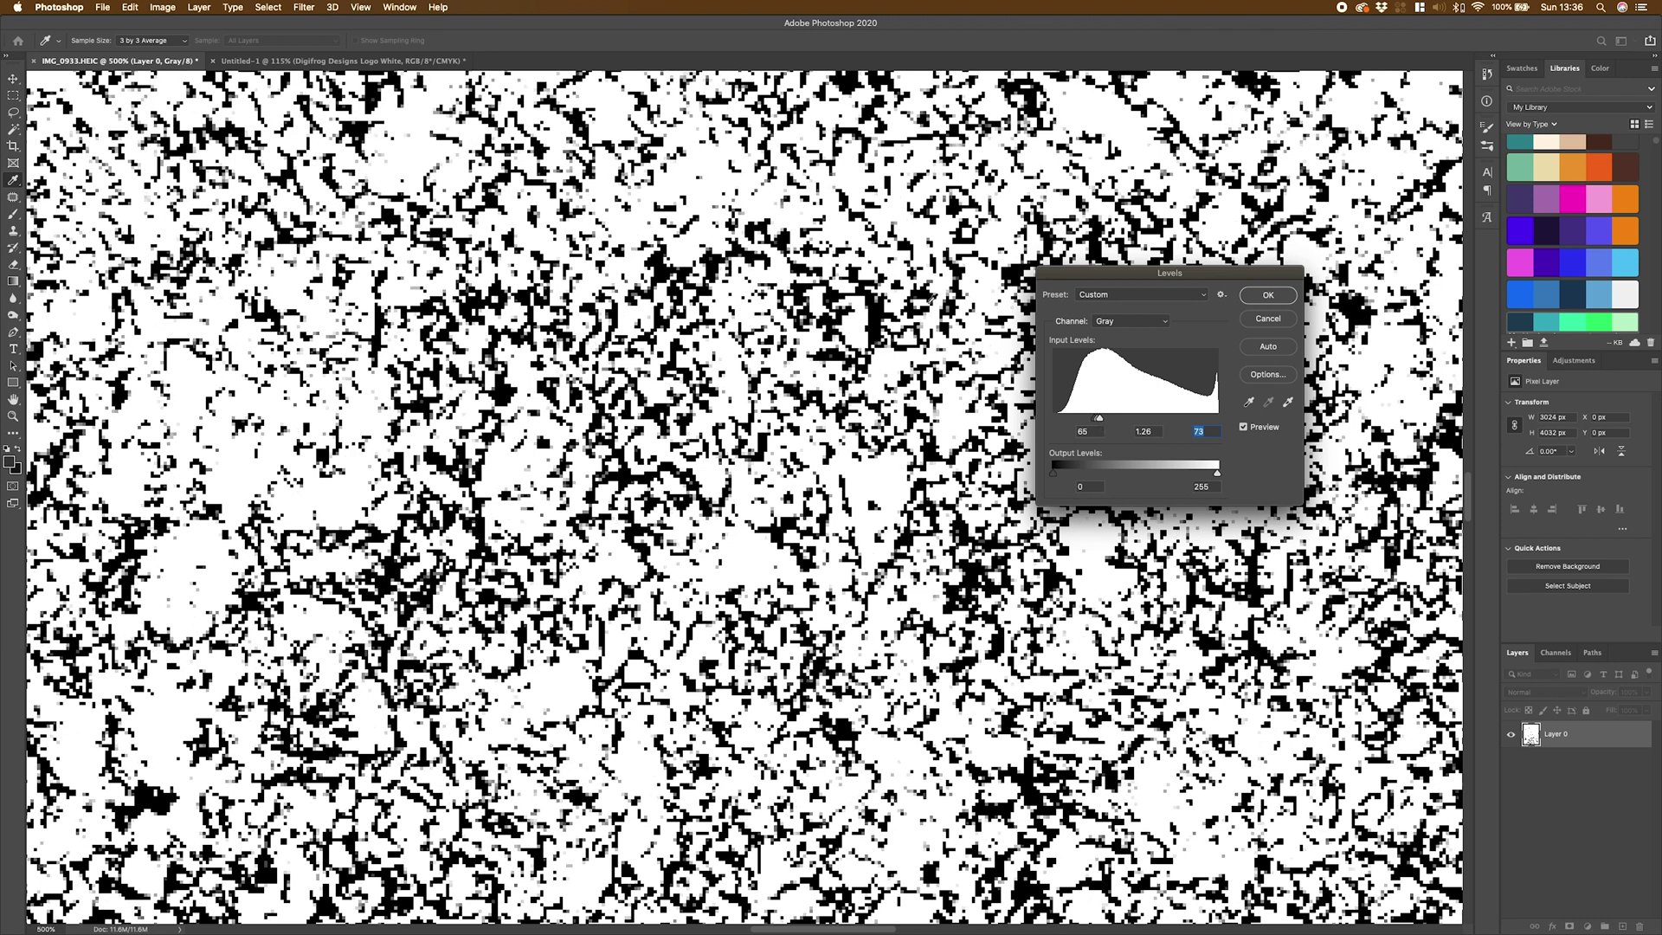
key("super+minus")
key("super+minus")
key("super+minus")
key("super+minus")
key("super+minus")
key("super+minus")
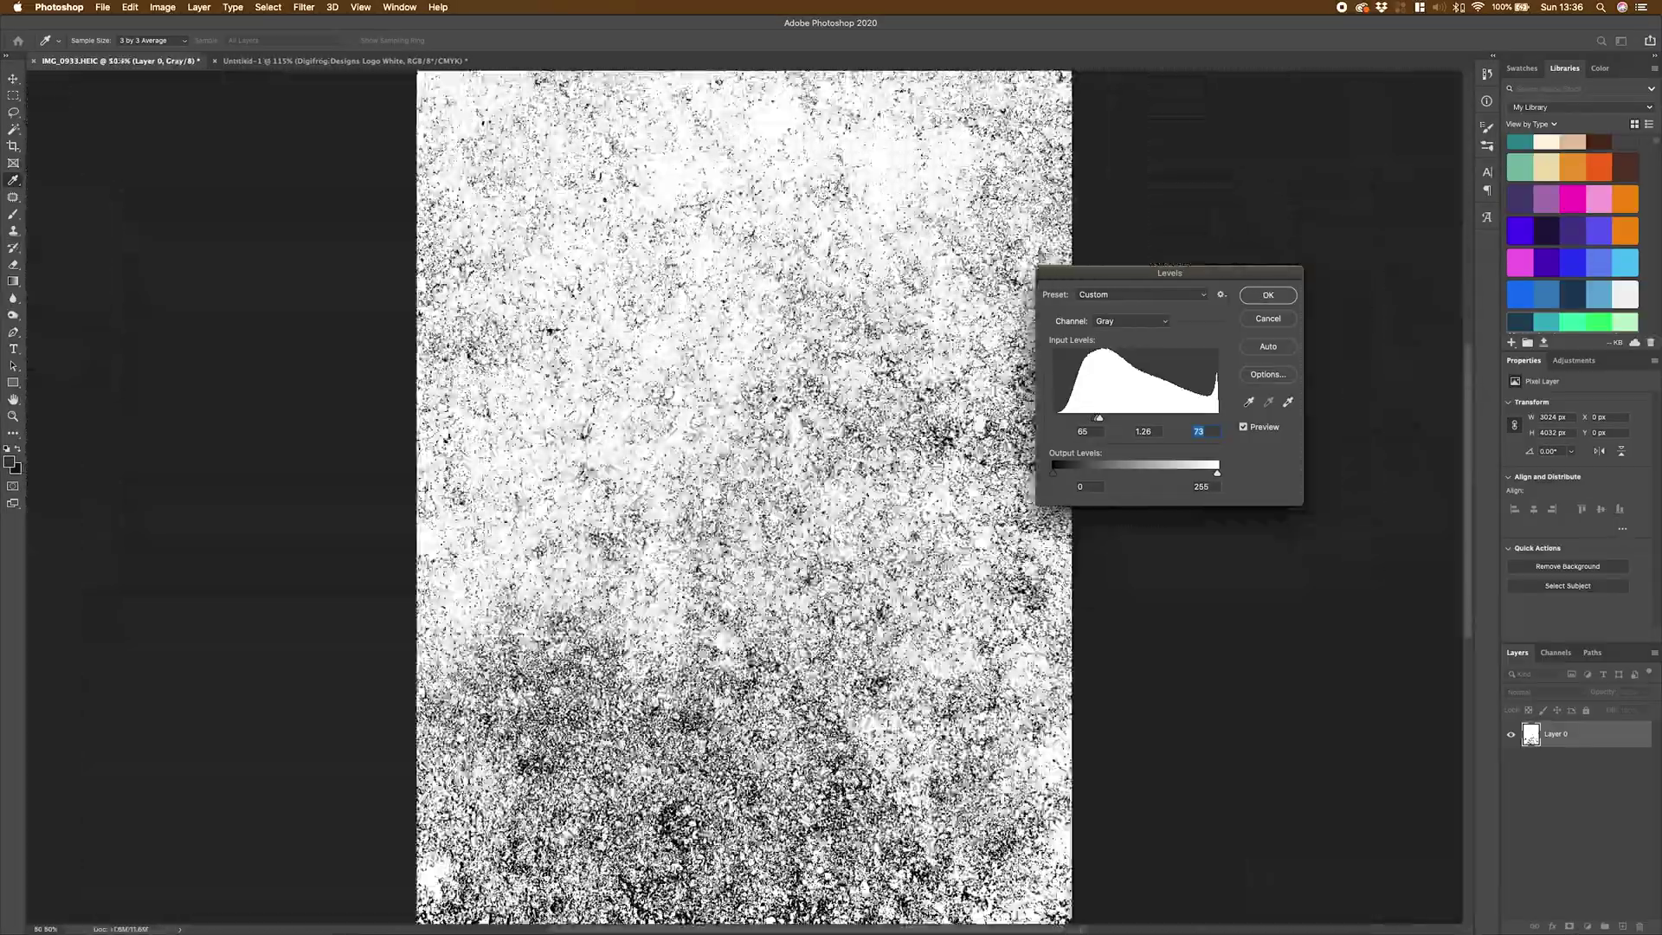
key("super+minus")
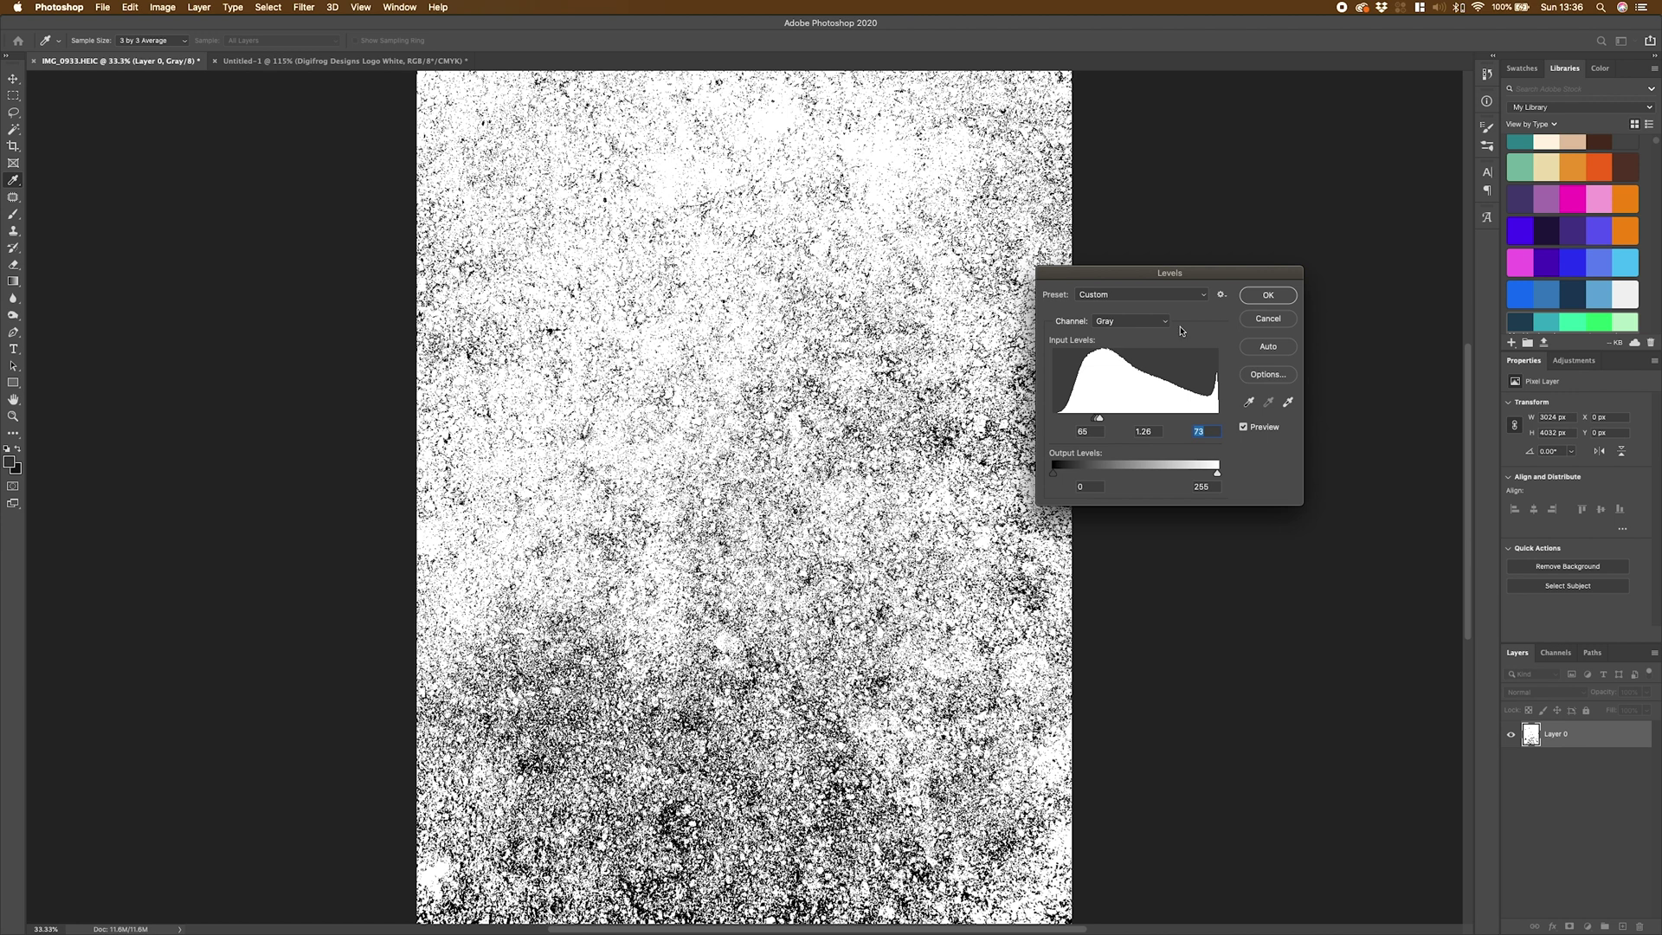
left_click(1267, 295)
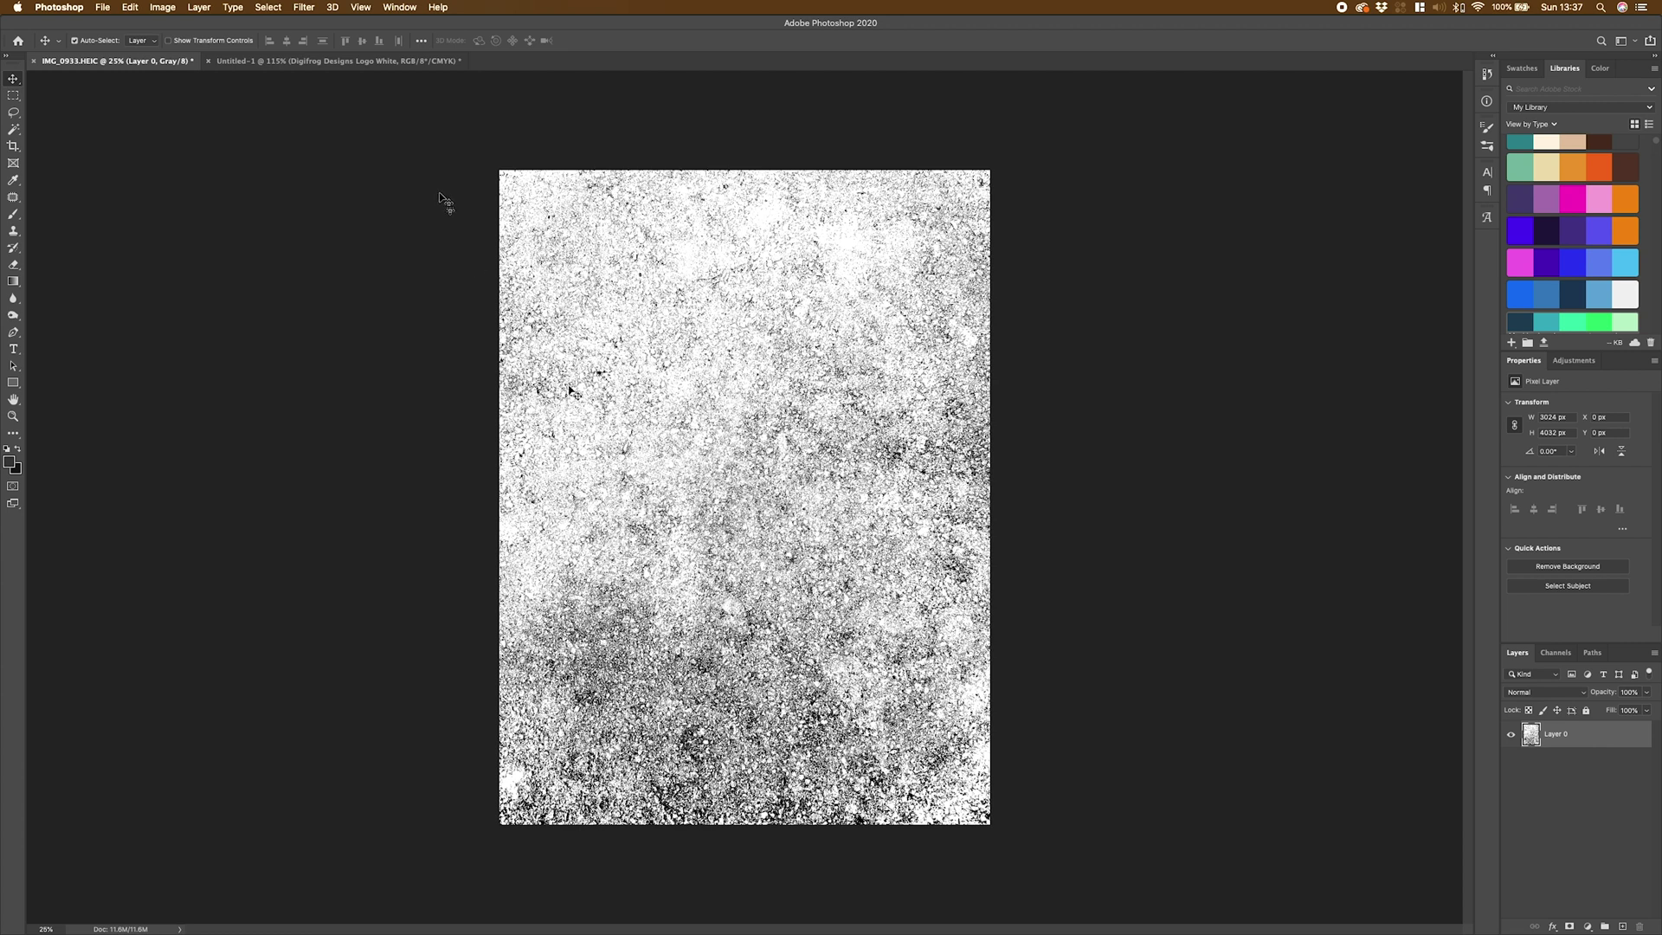
Select the white areas of the texture by Color Range with sampled colors and invert the selection to the black specks.
left_click(275, 10)
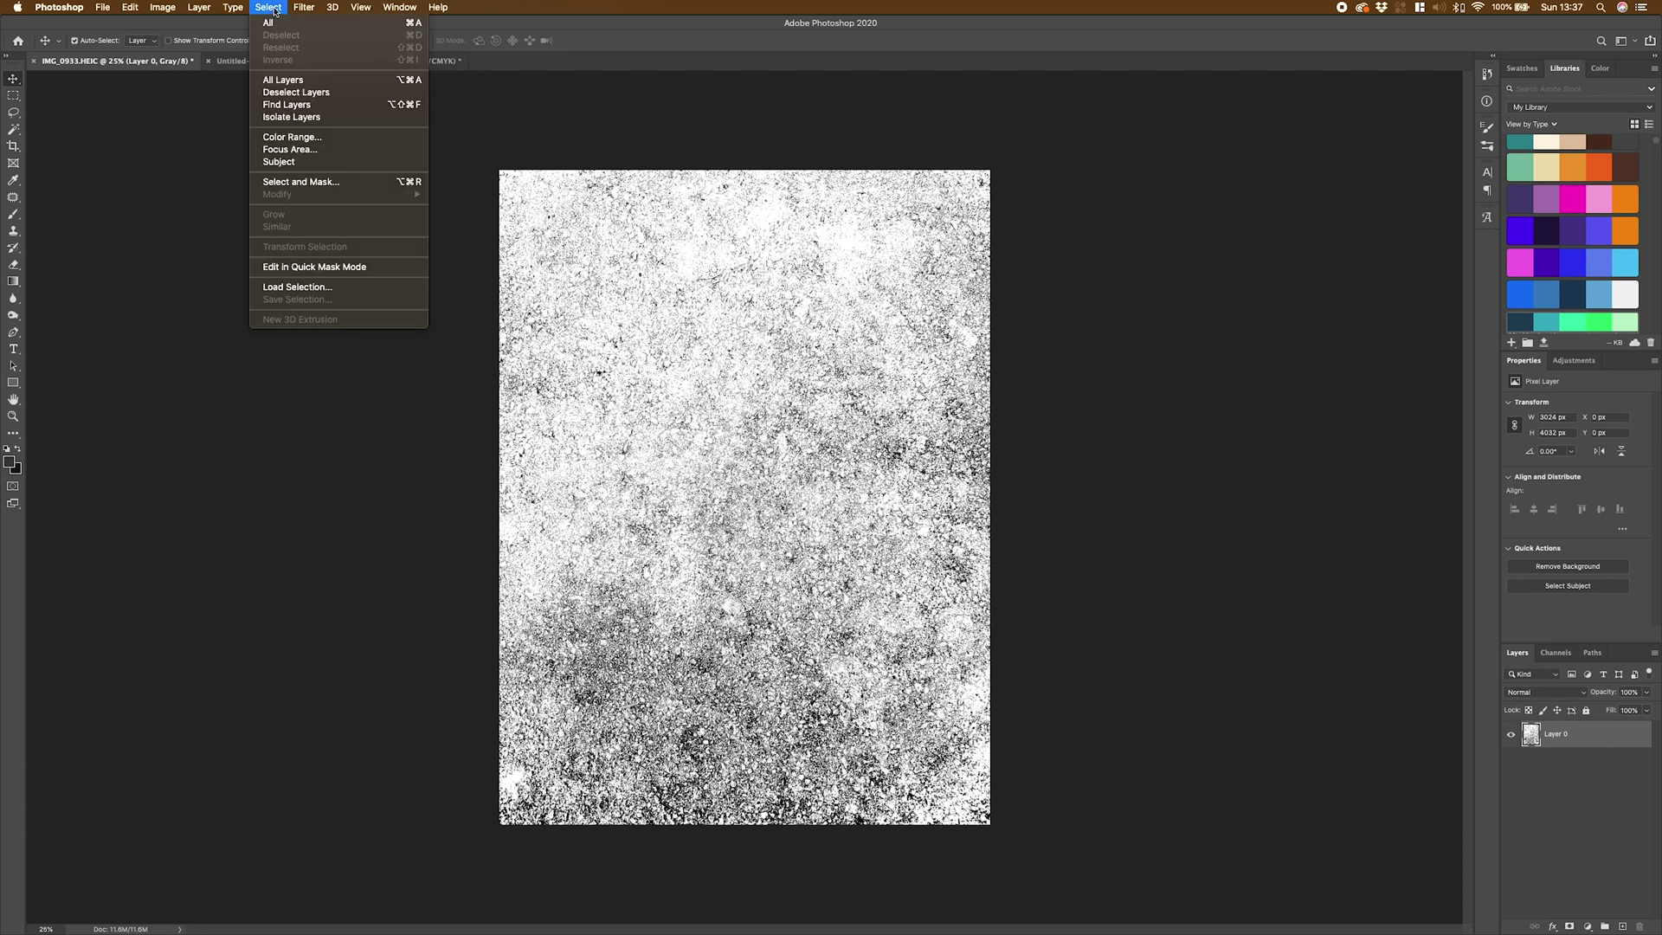
left_click(310, 144)
left_click(849, 245)
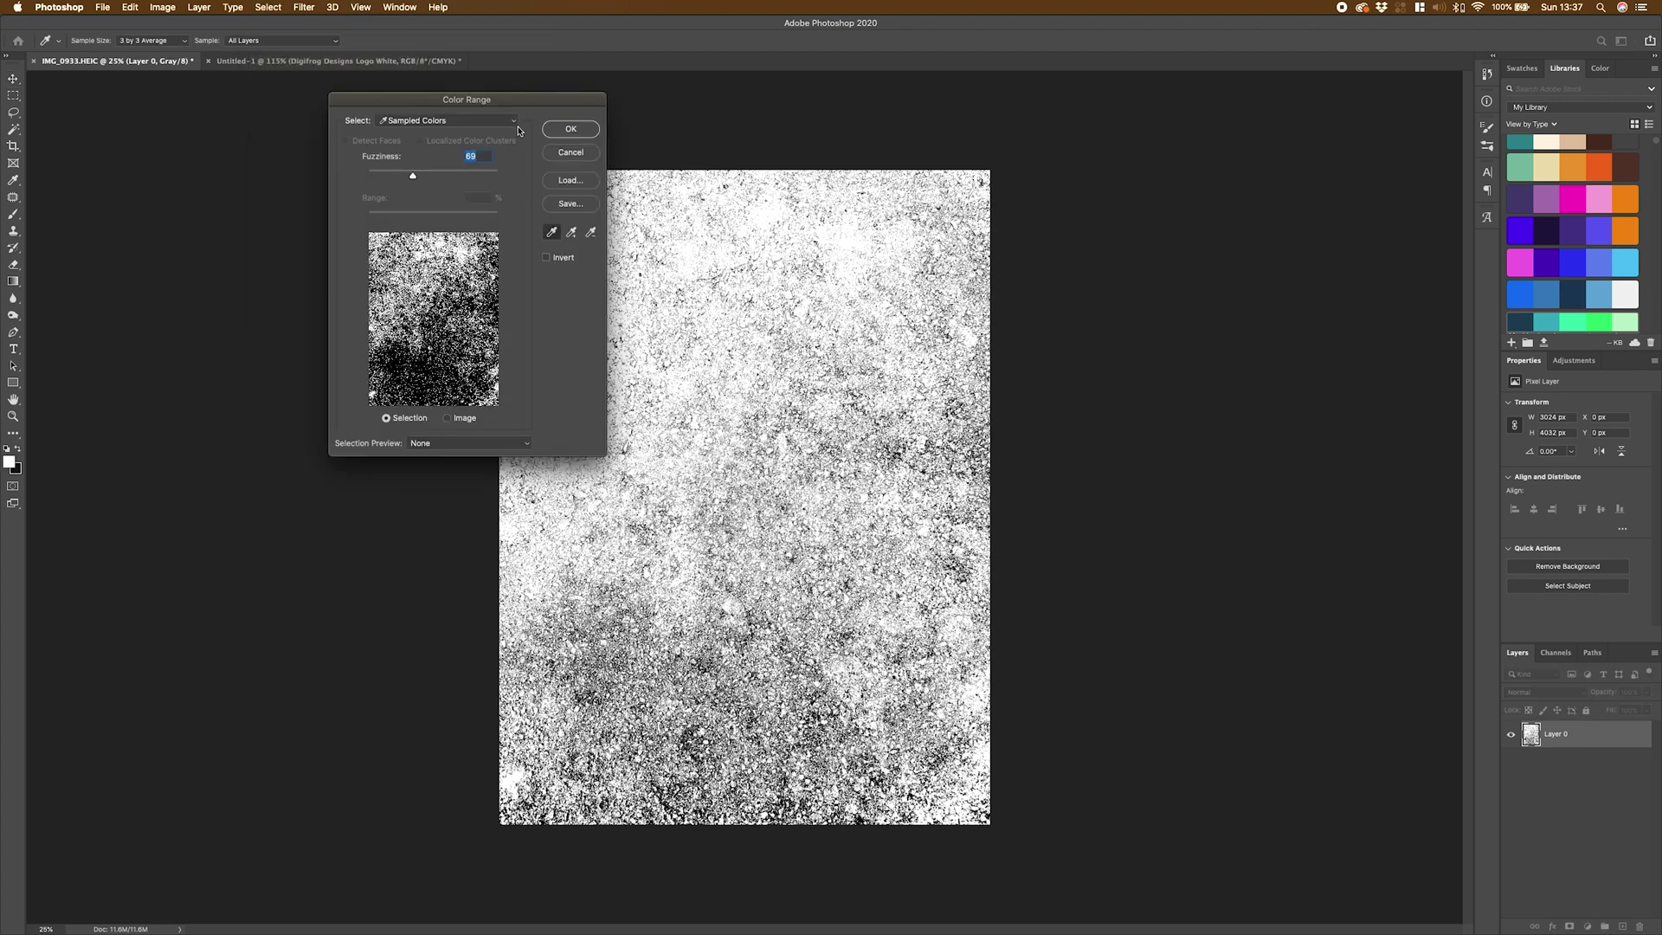
left_click(568, 129)
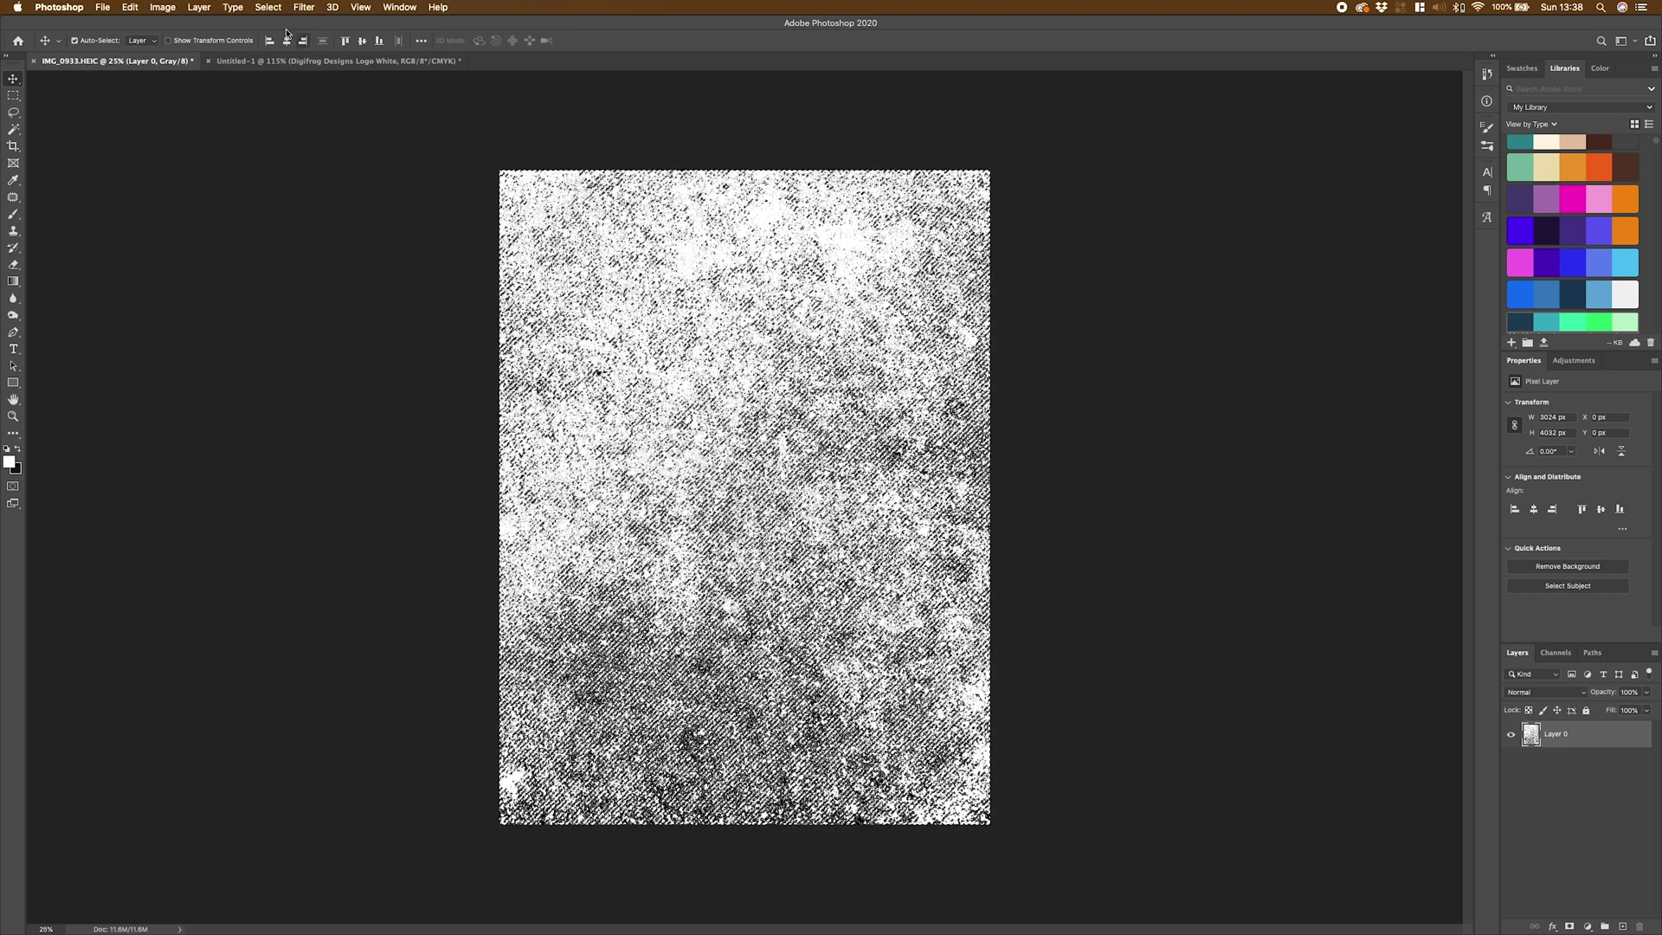
left_click(269, 7)
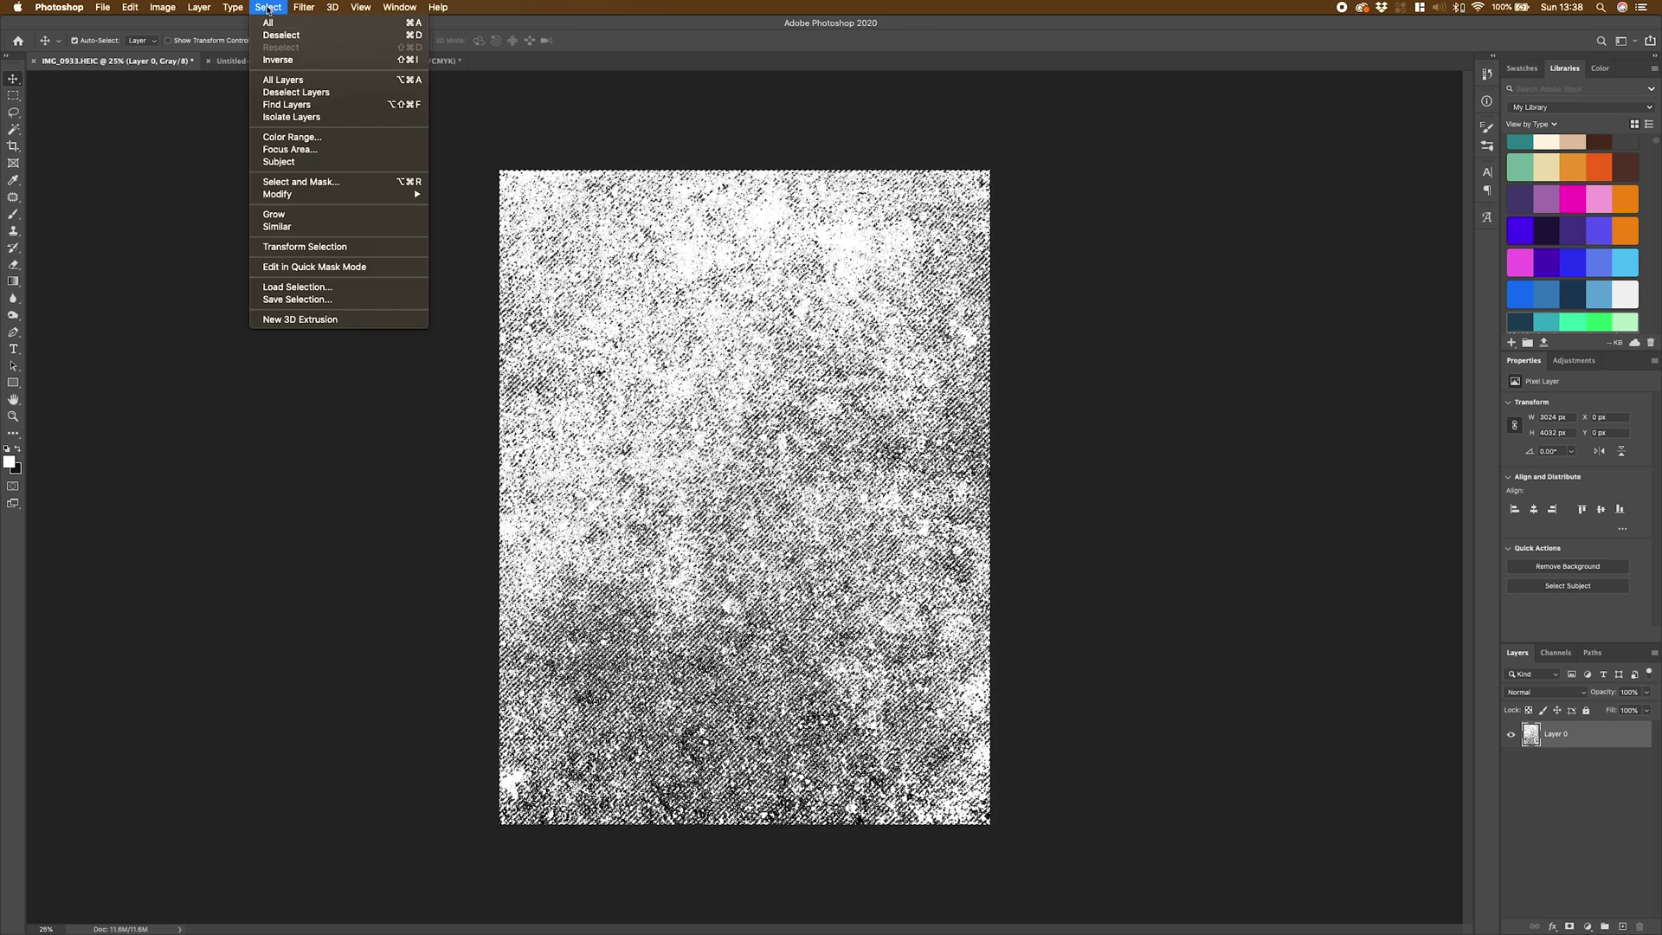
left_click(279, 60)
key("Delete")
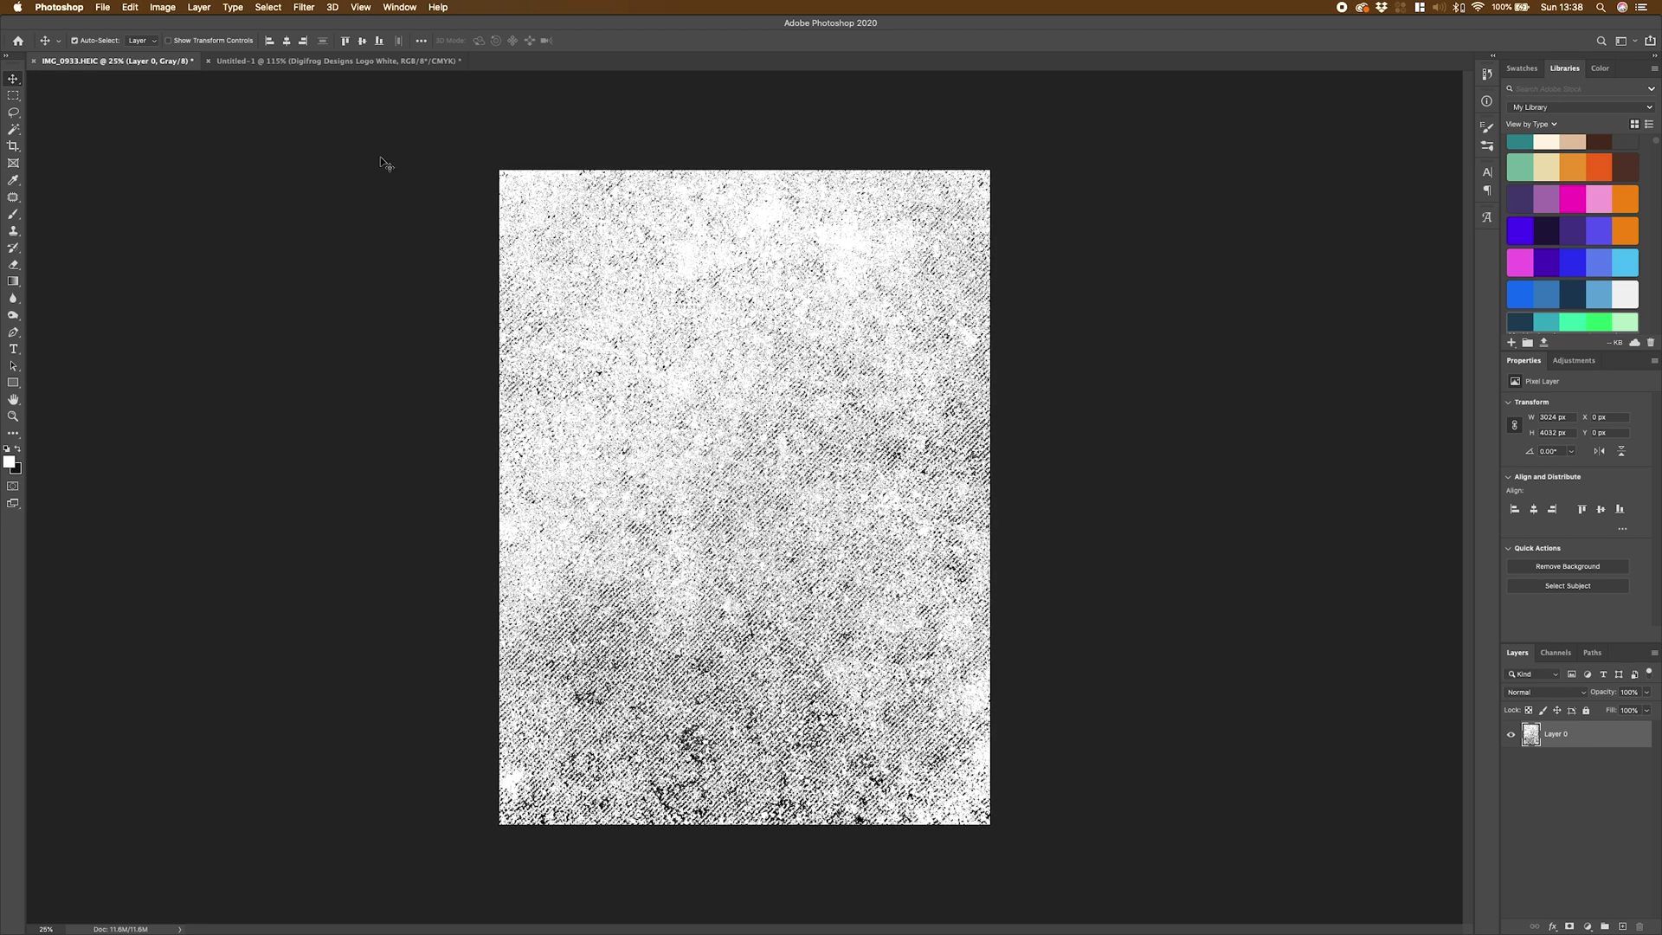
Add a new layer named Layer 1 and fill the selection on it with the background color in Normal mode at 100% opacity.
left_click(199, 7)
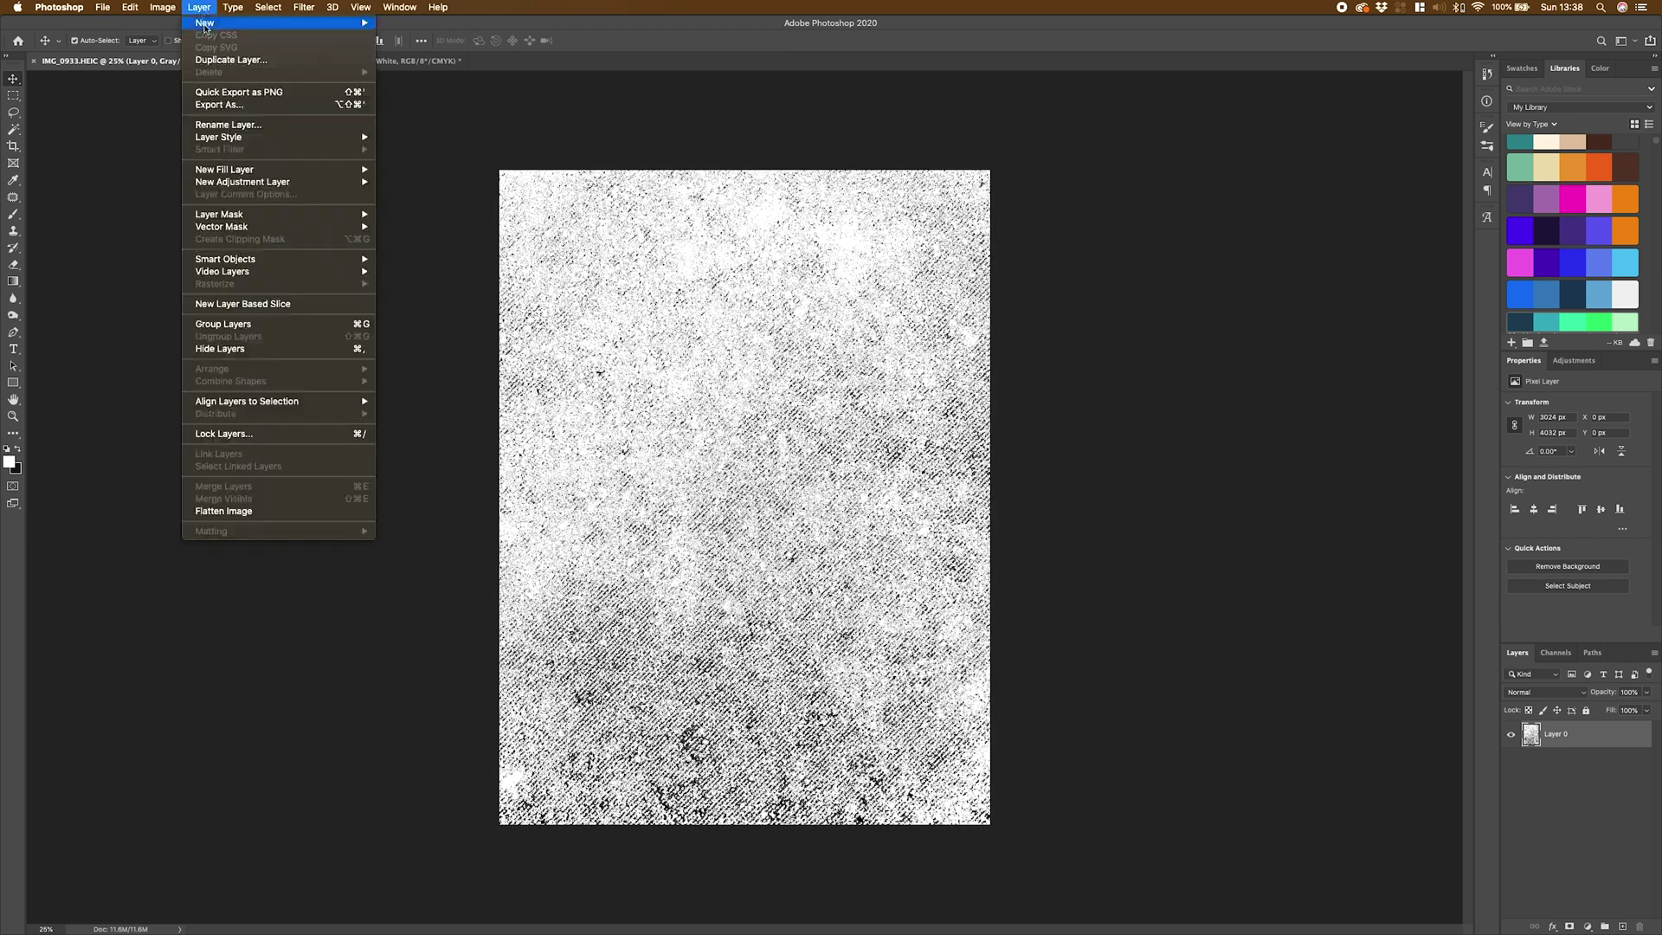
mouse_move(207, 23)
left_click(424, 35)
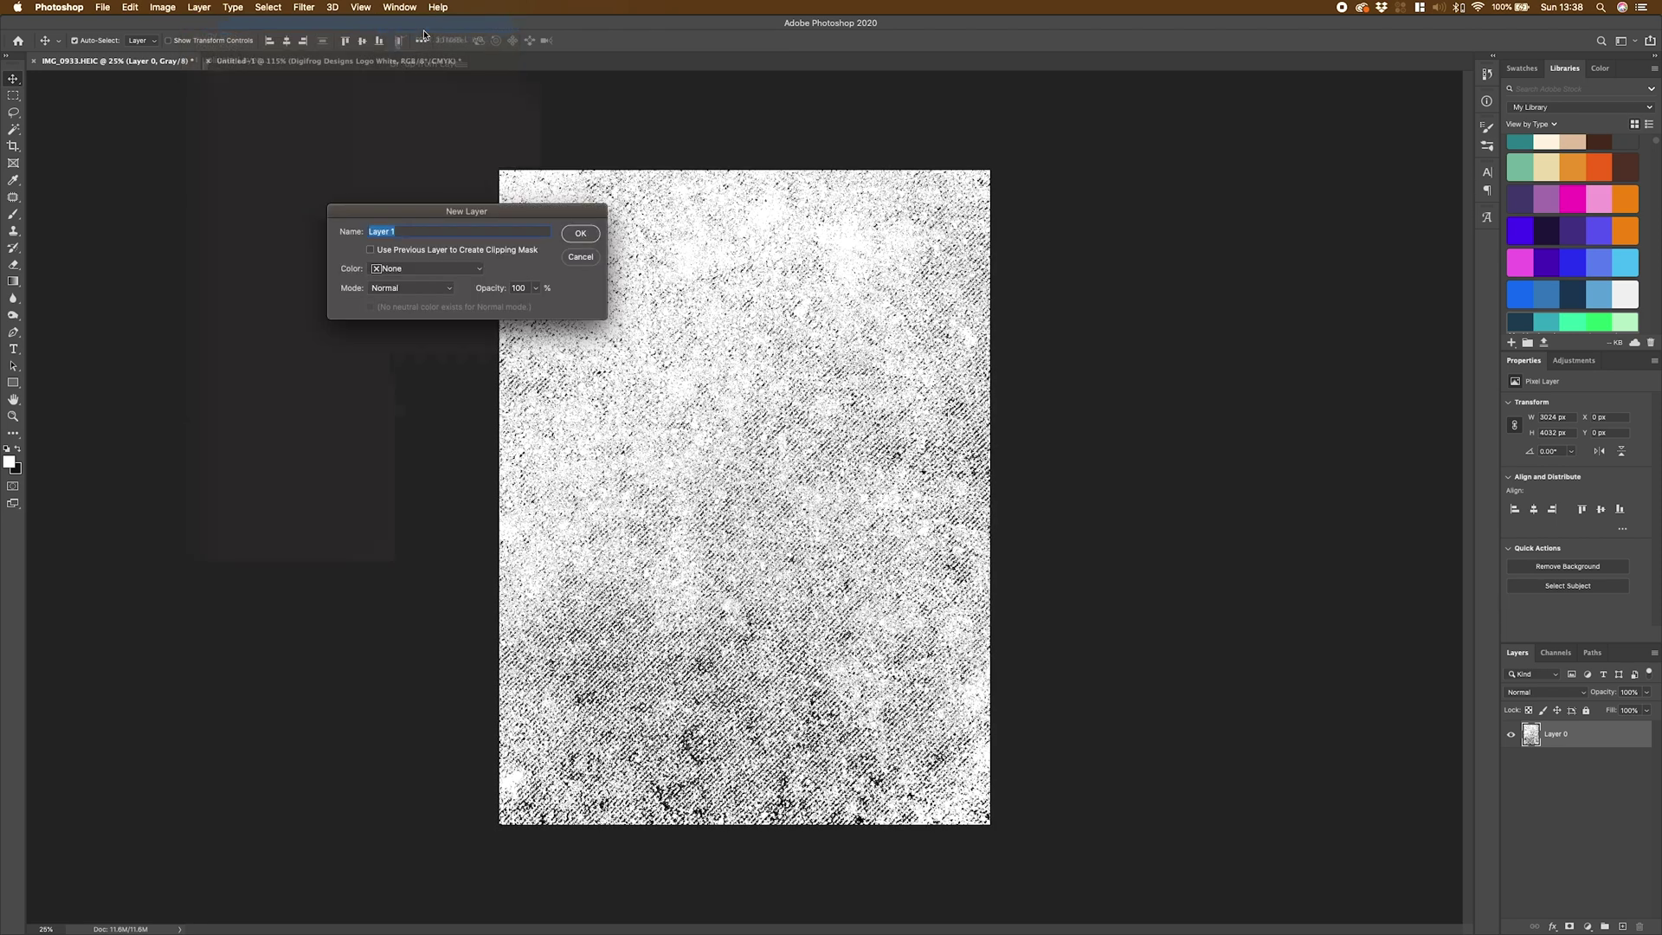
left_click(580, 234)
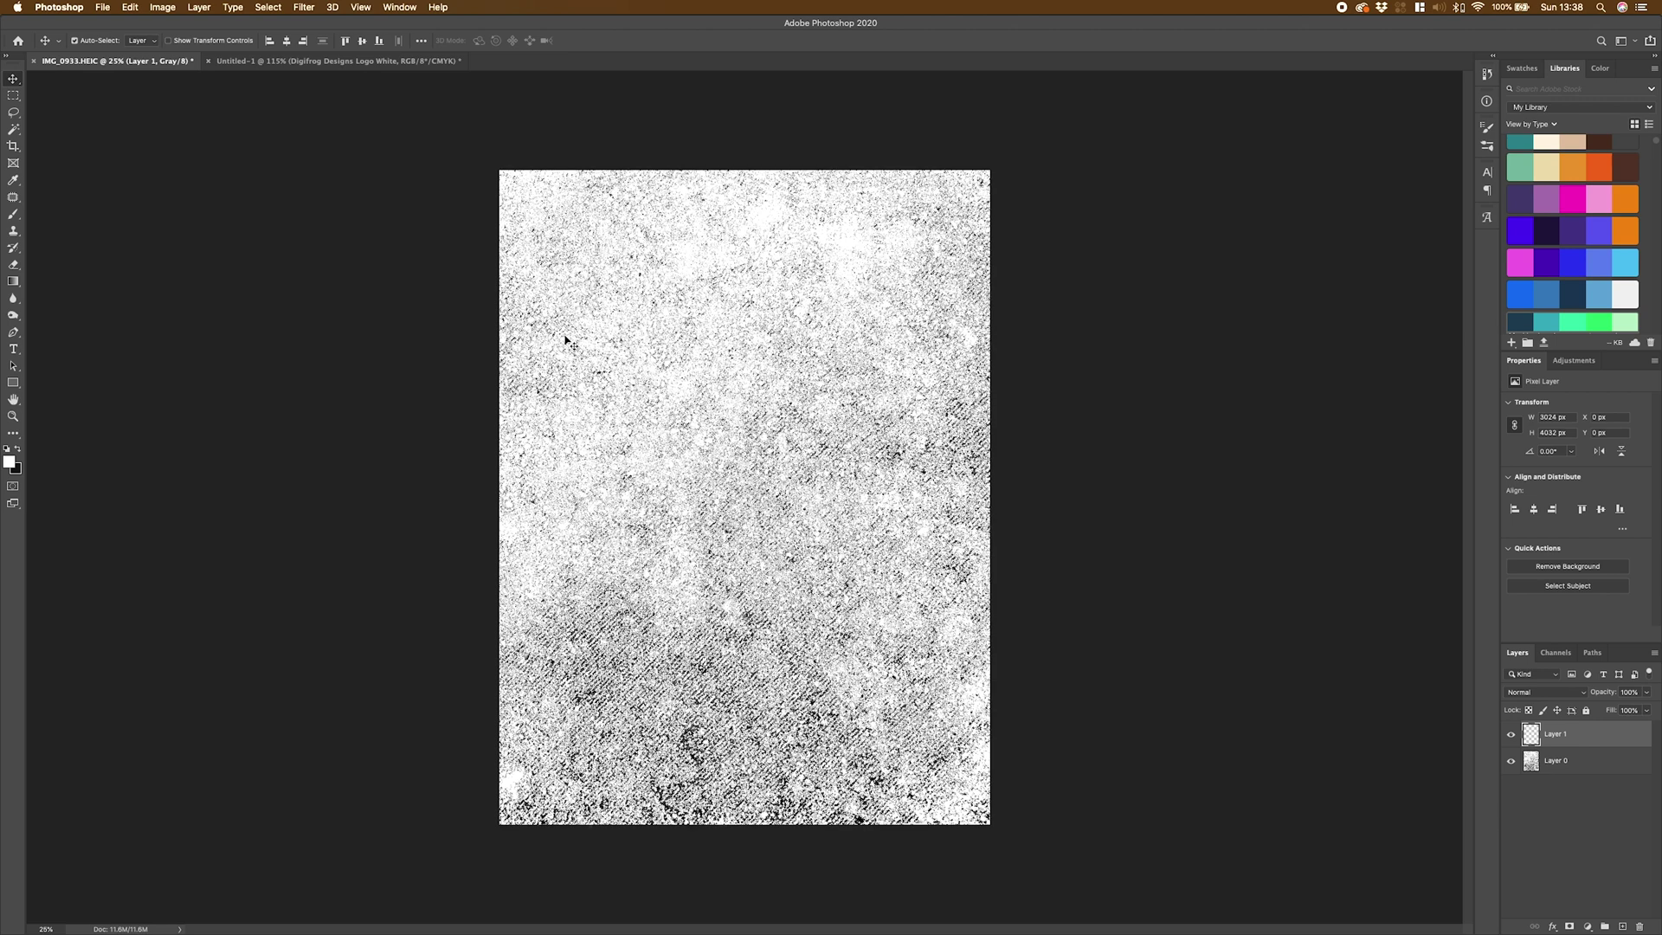
left_click(130, 7)
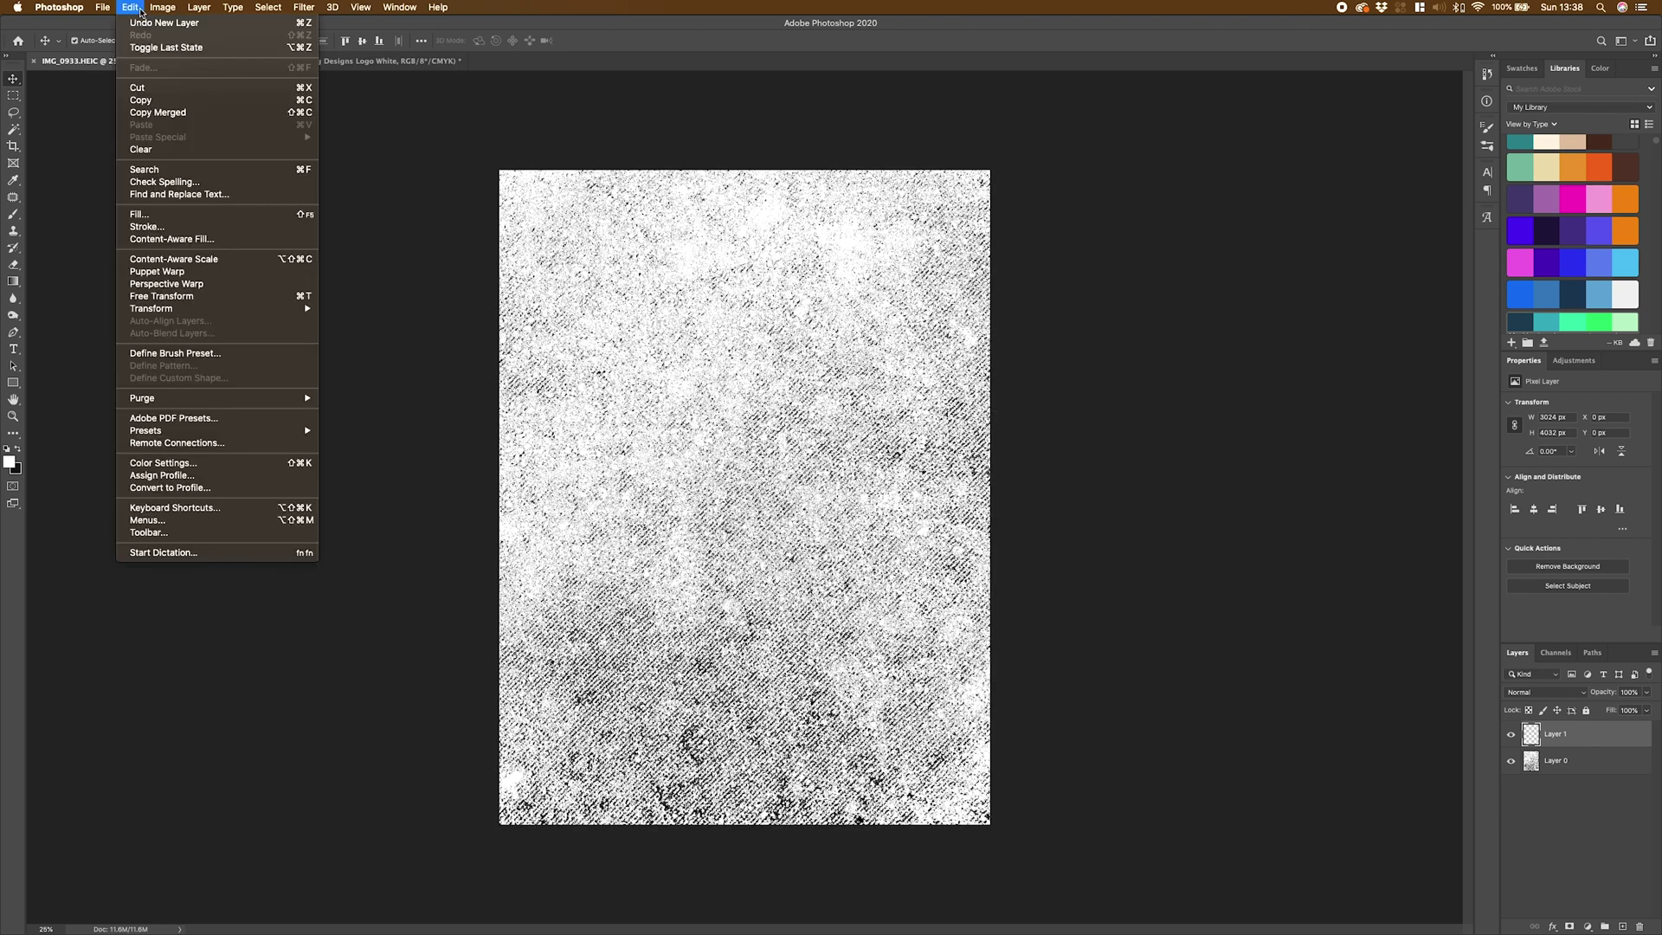
left_click(167, 214)
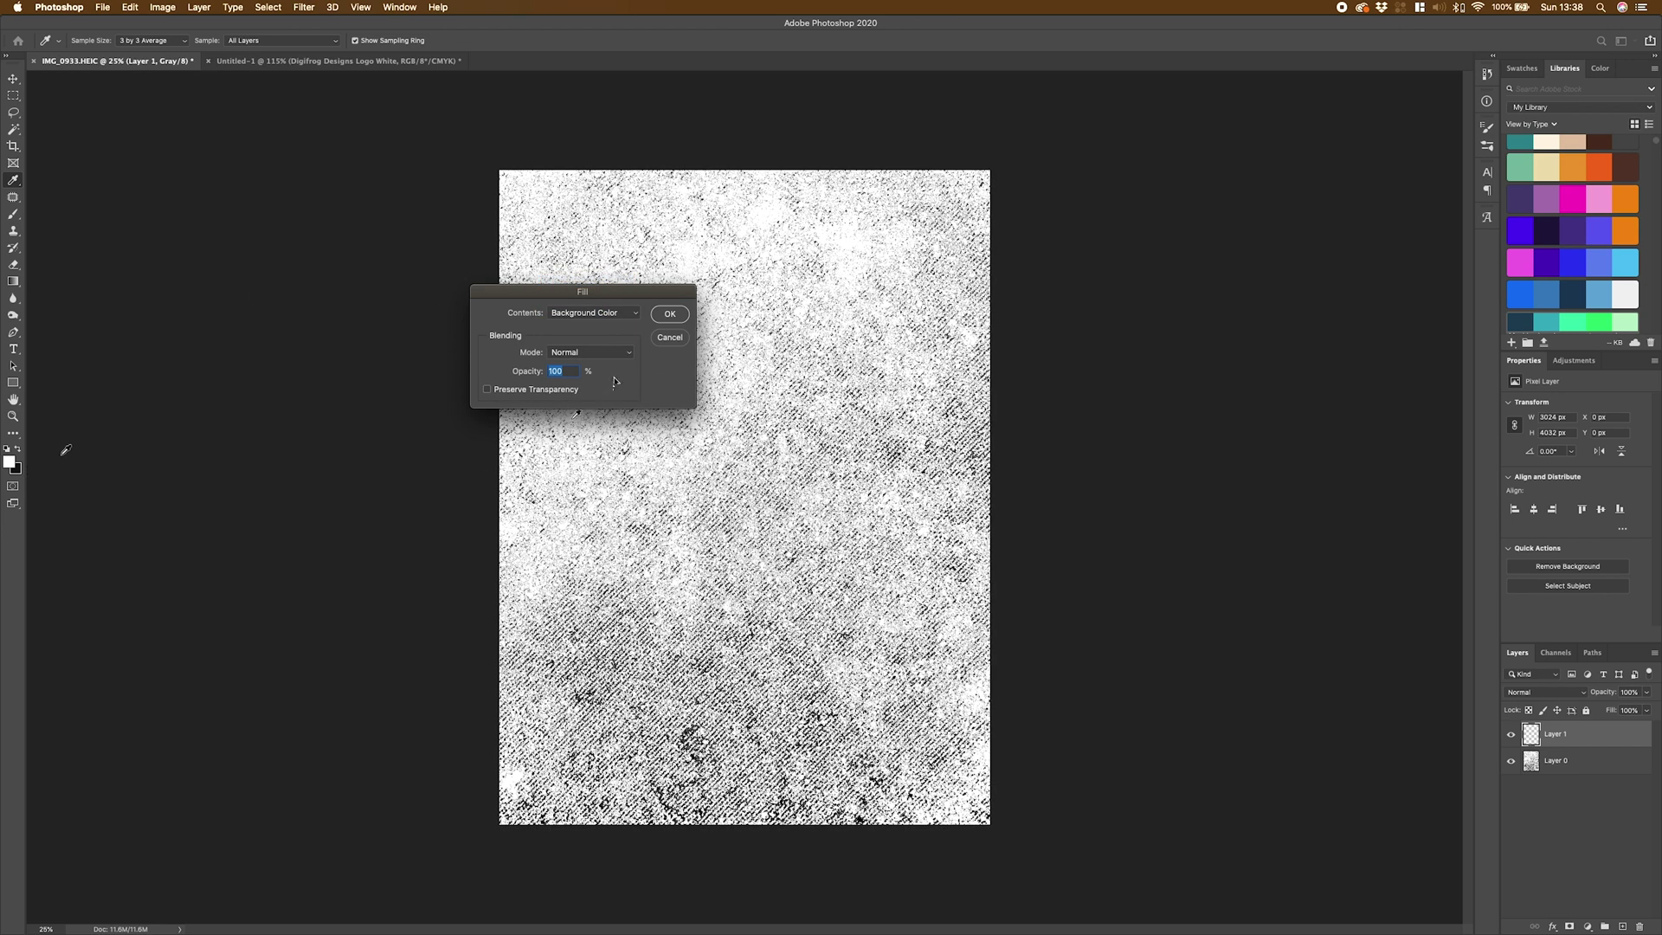
left_click(670, 314)
key("v")
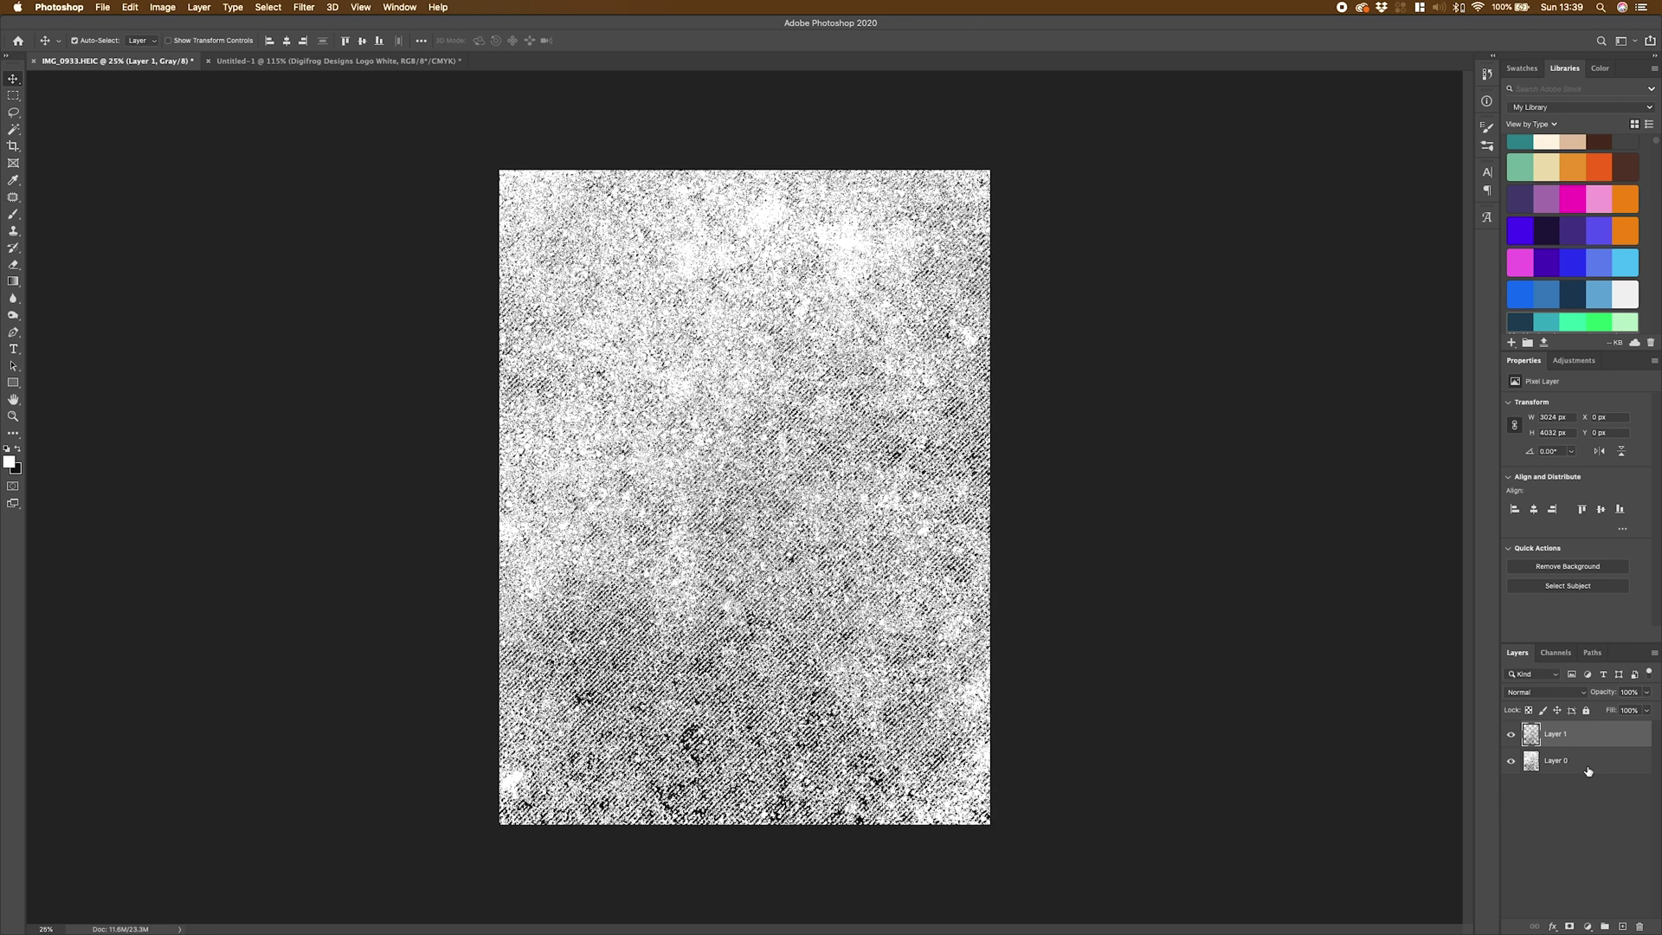
Clear the selection and hide Layer 0 to leave only the black specks of Layer 1 on transparency.
left_click(1592, 763)
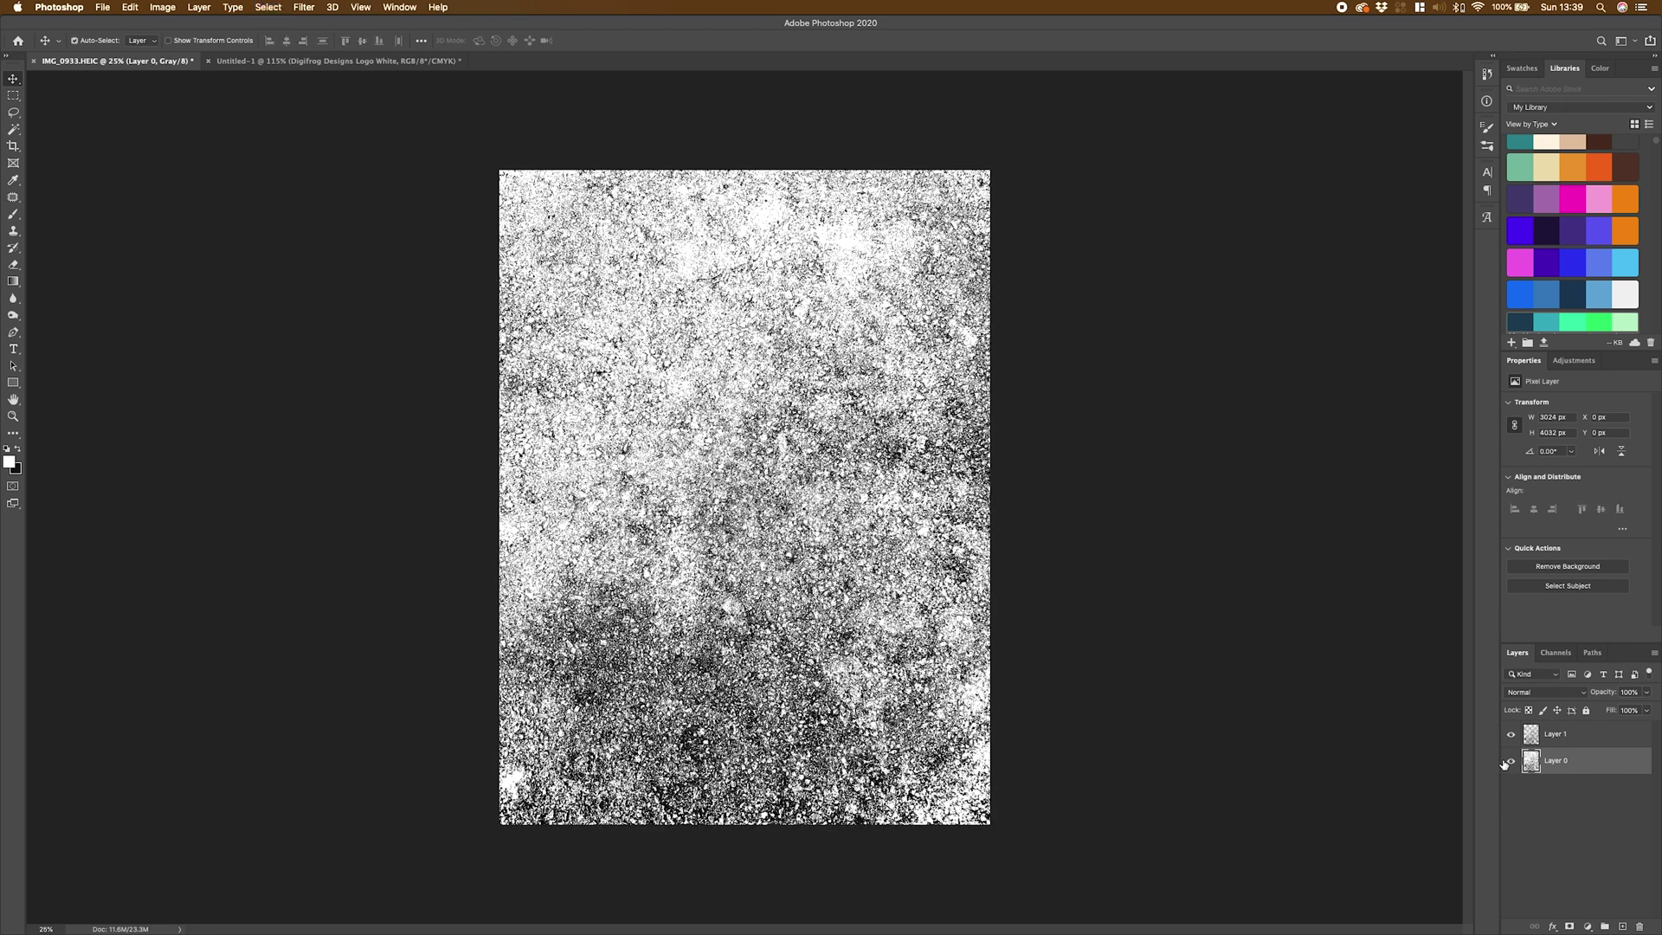
left_click(1509, 761)
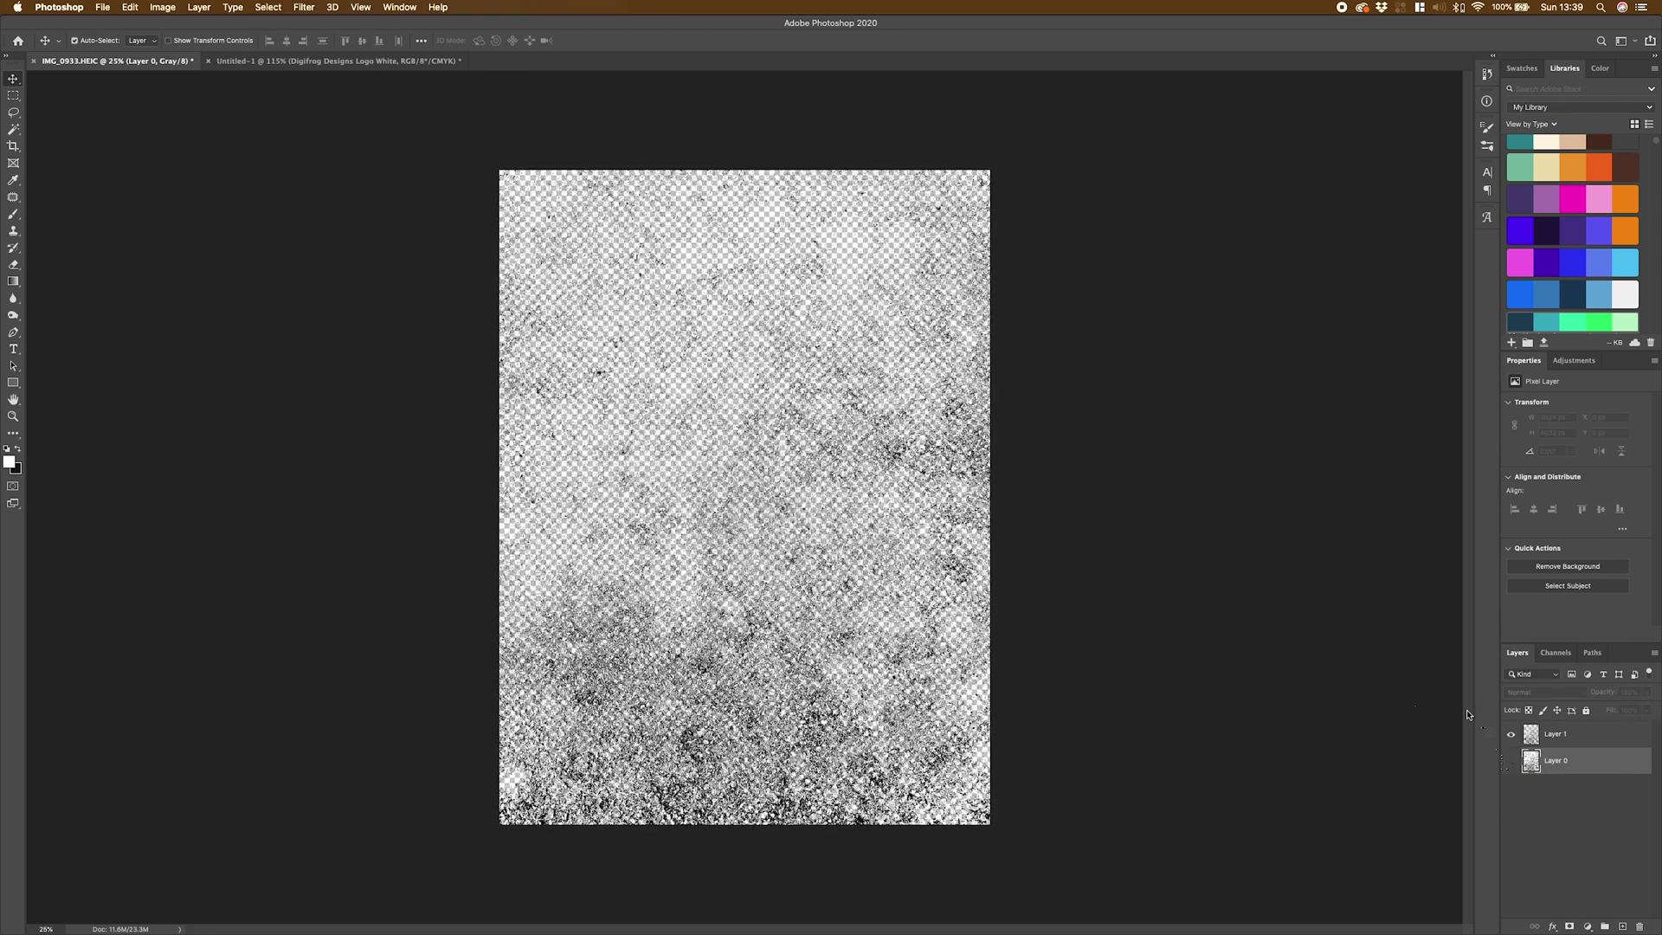
left_click(1511, 734)
left_click(1511, 733)
Copy Layer 1 from the texture image into the Untitled-1 document, directly above the "texture" text layer.
left_click(420, 61)
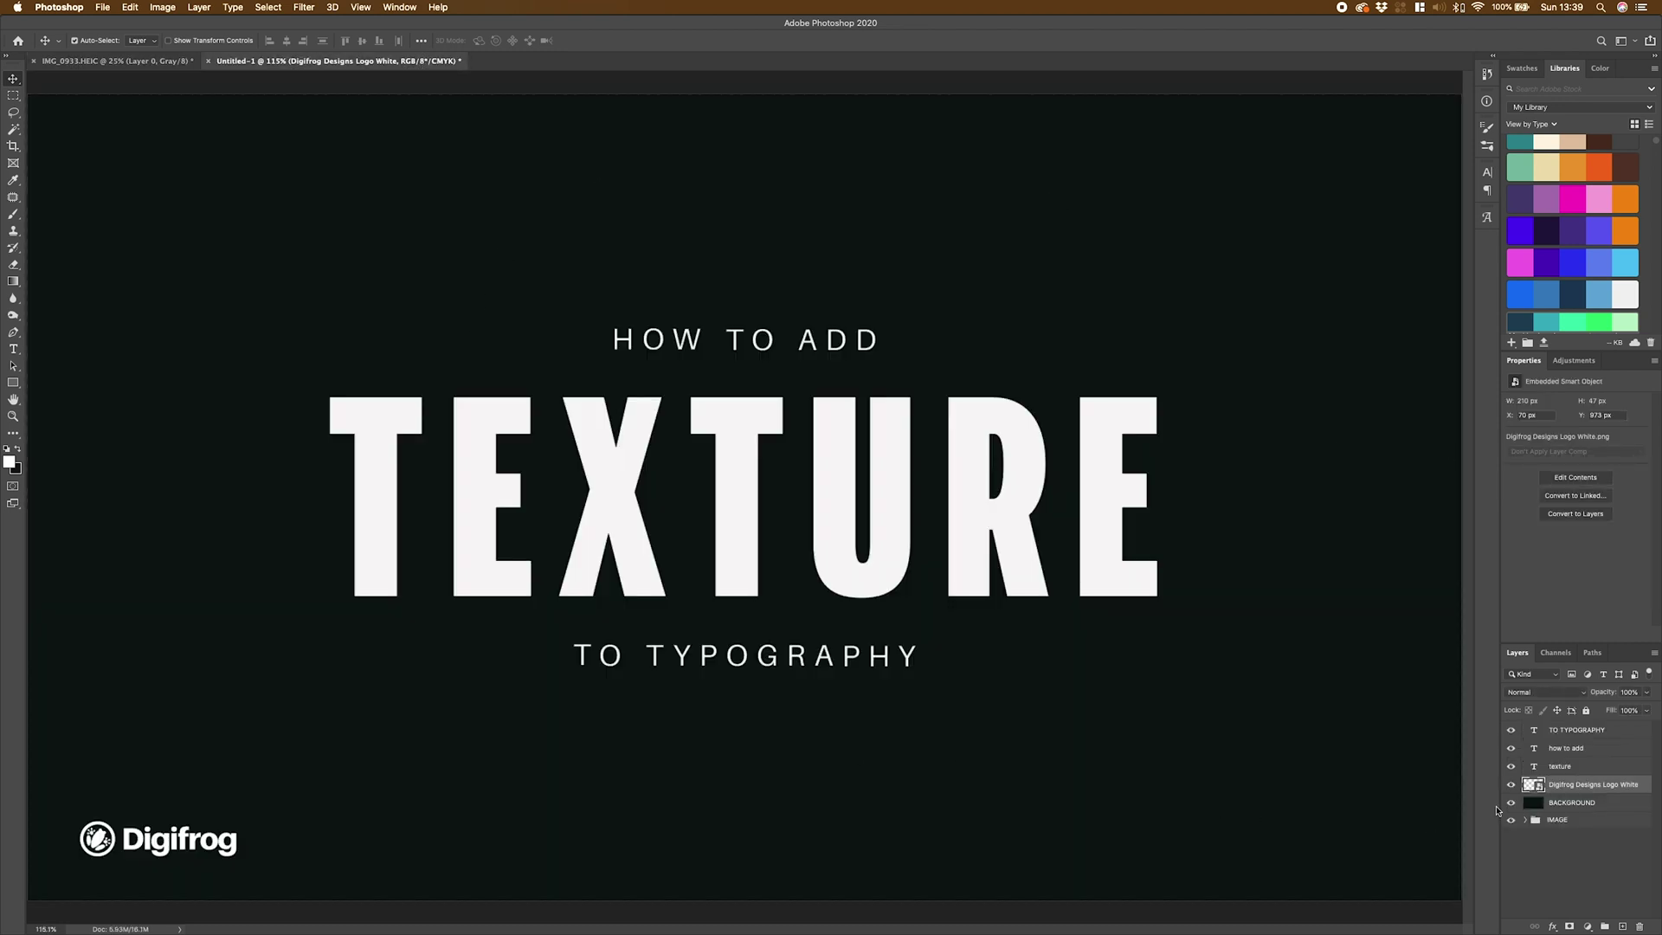
left_click(1555, 770)
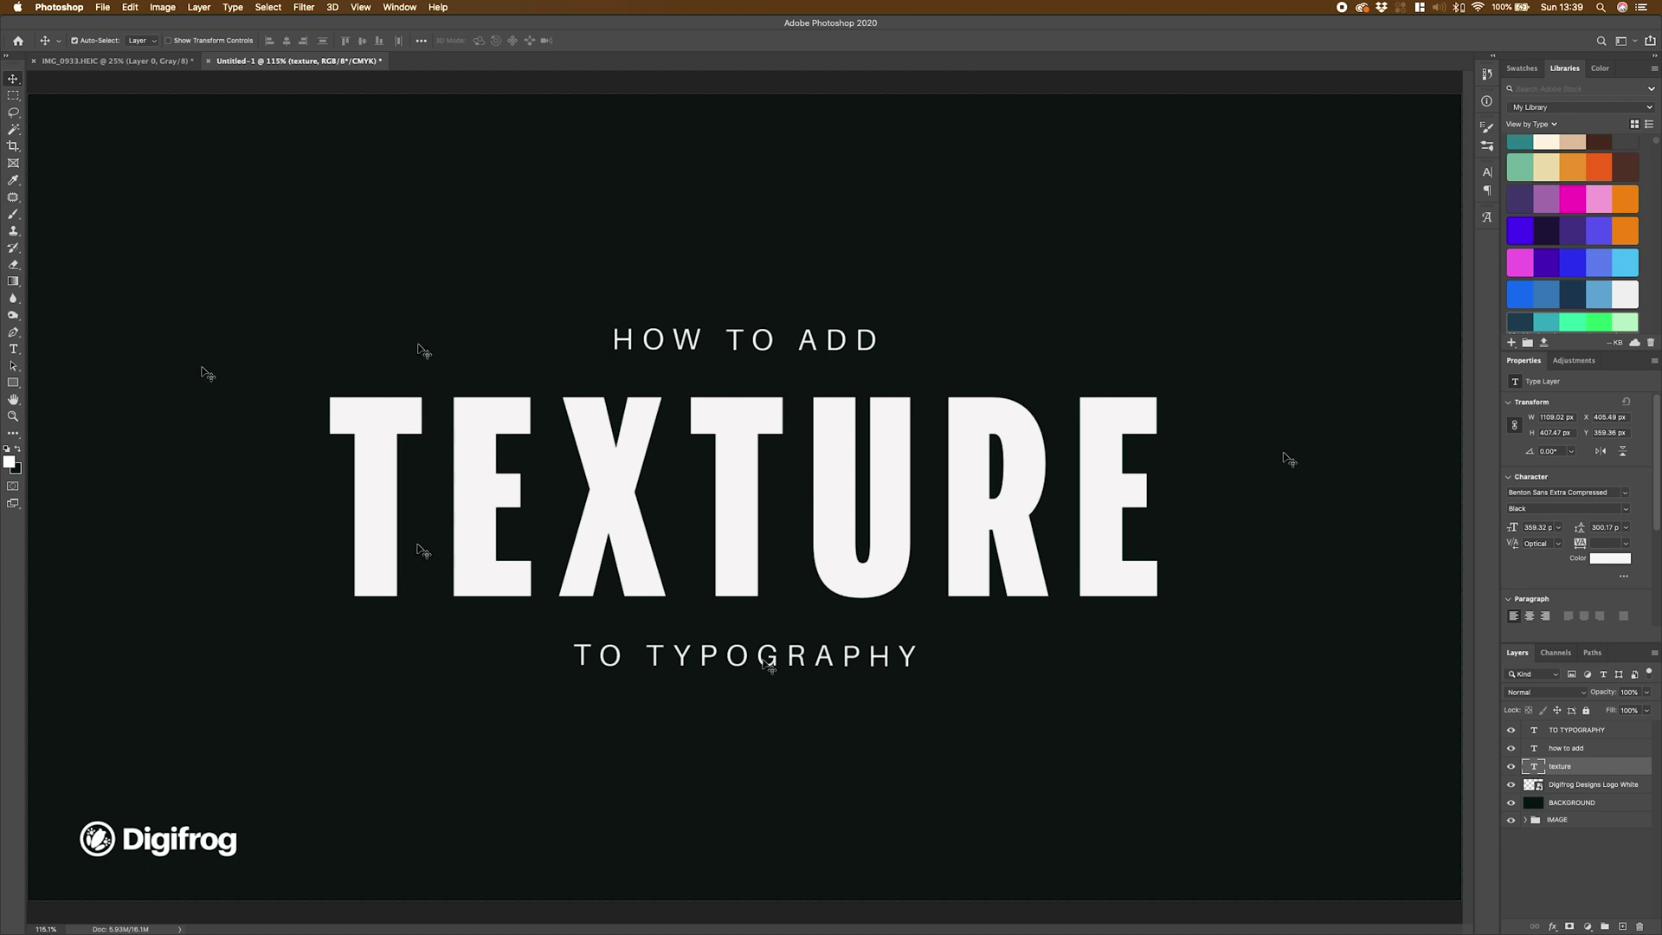
left_click(132, 68)
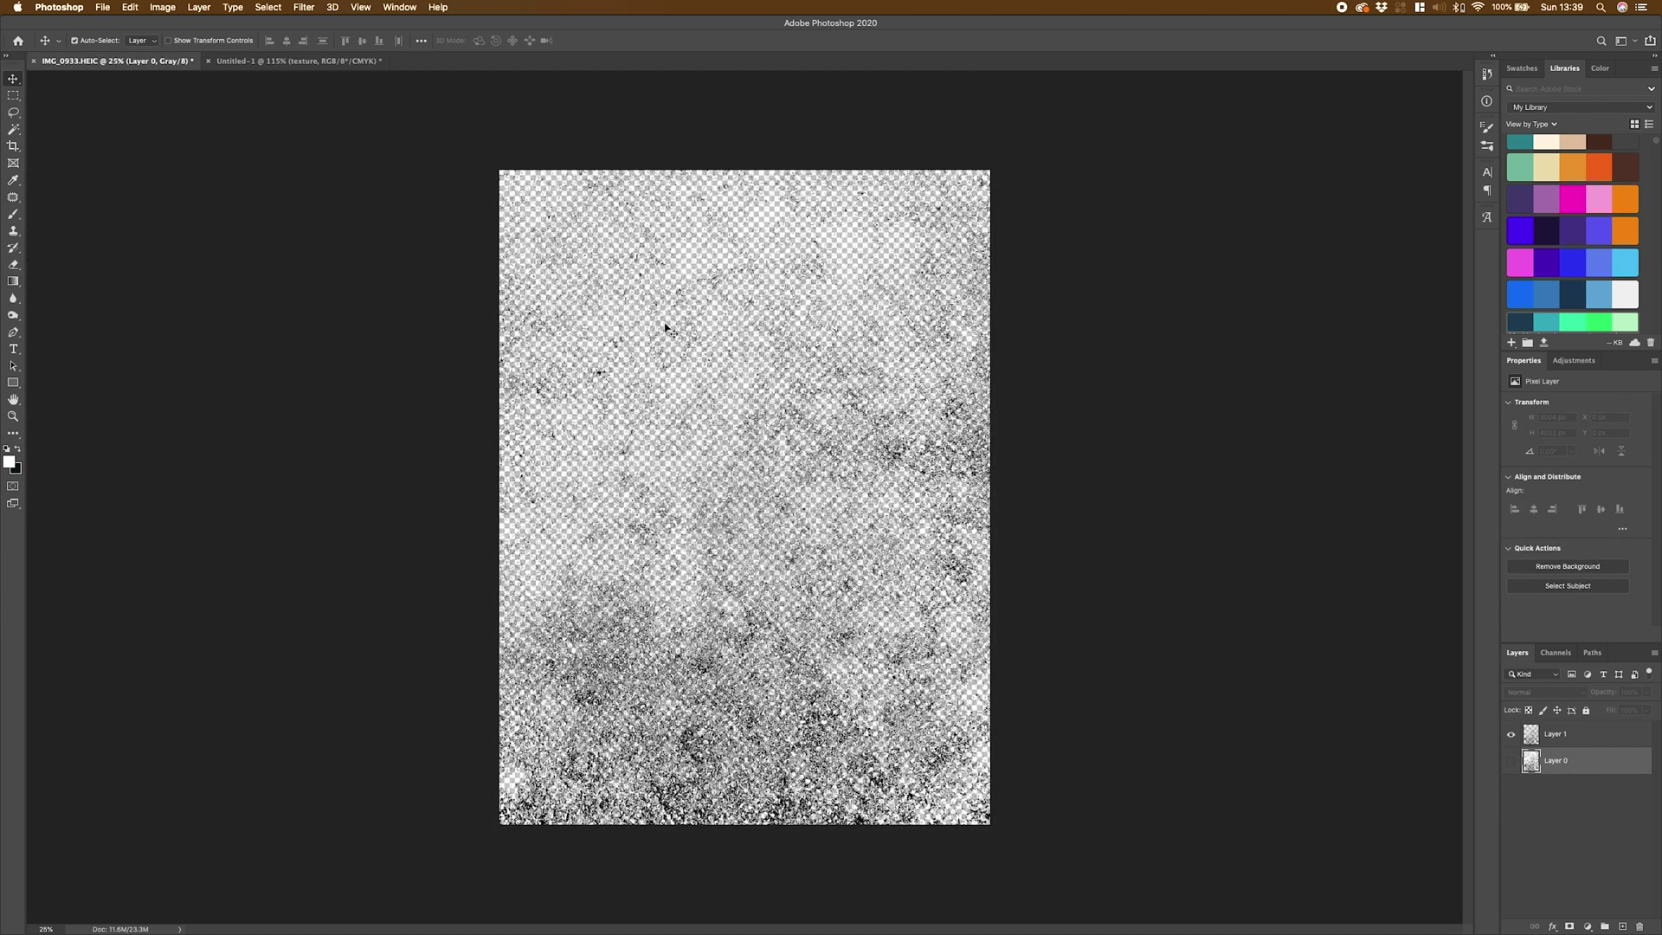
left_click(1556, 736)
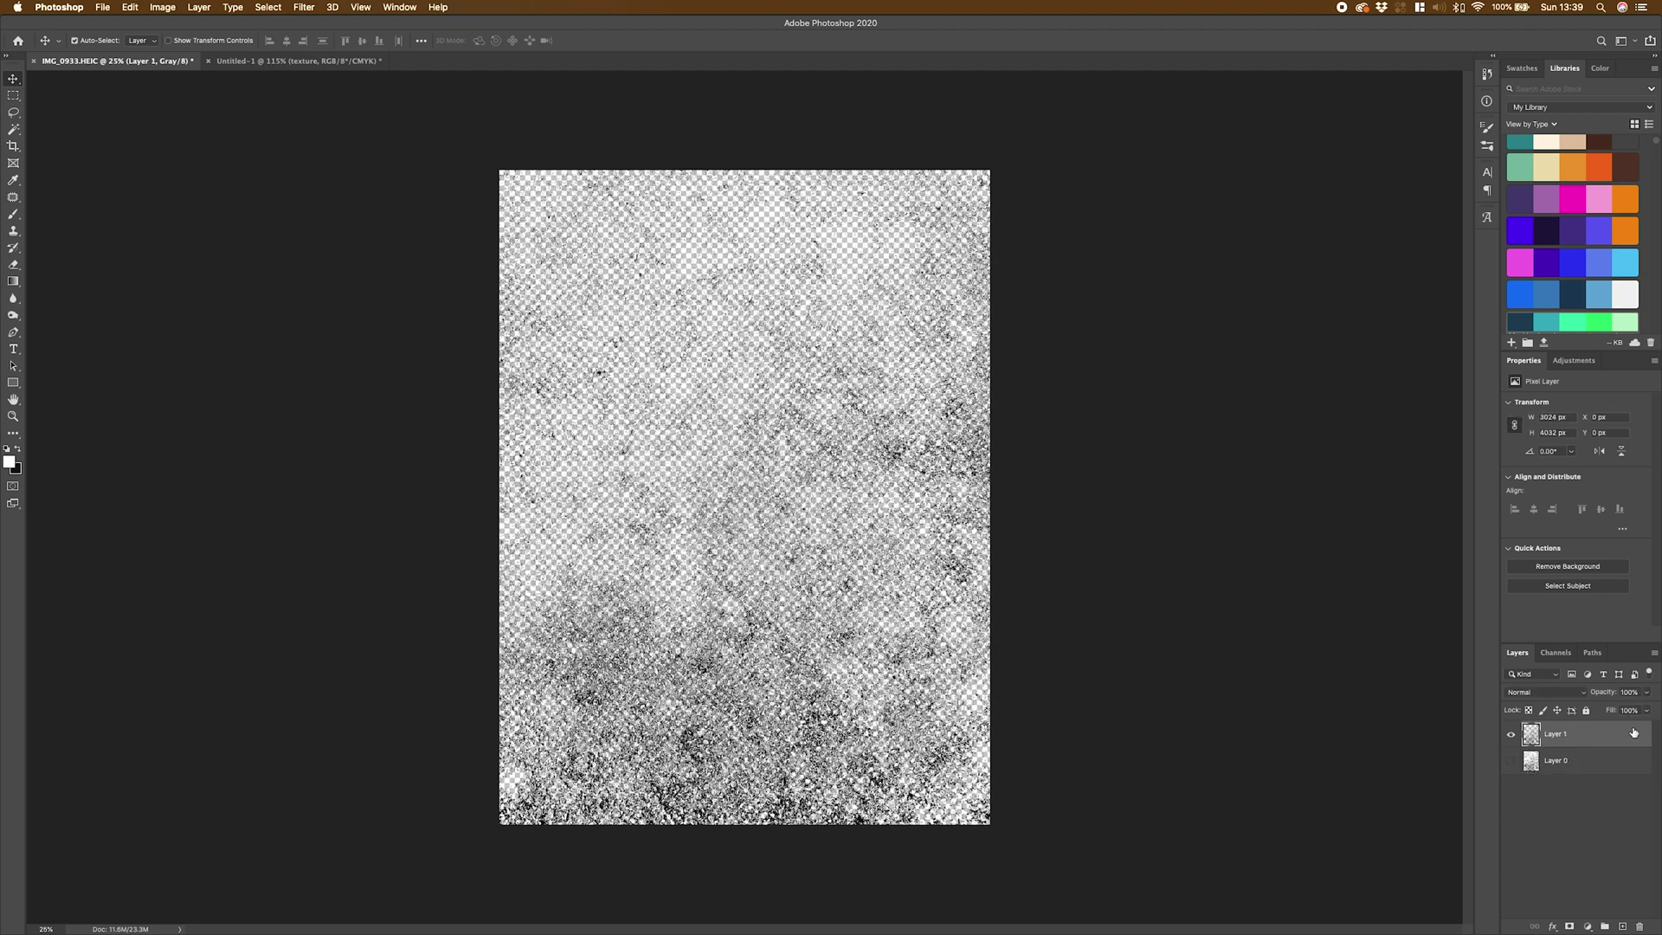
left_click_drag(1604, 731, 670, 494)
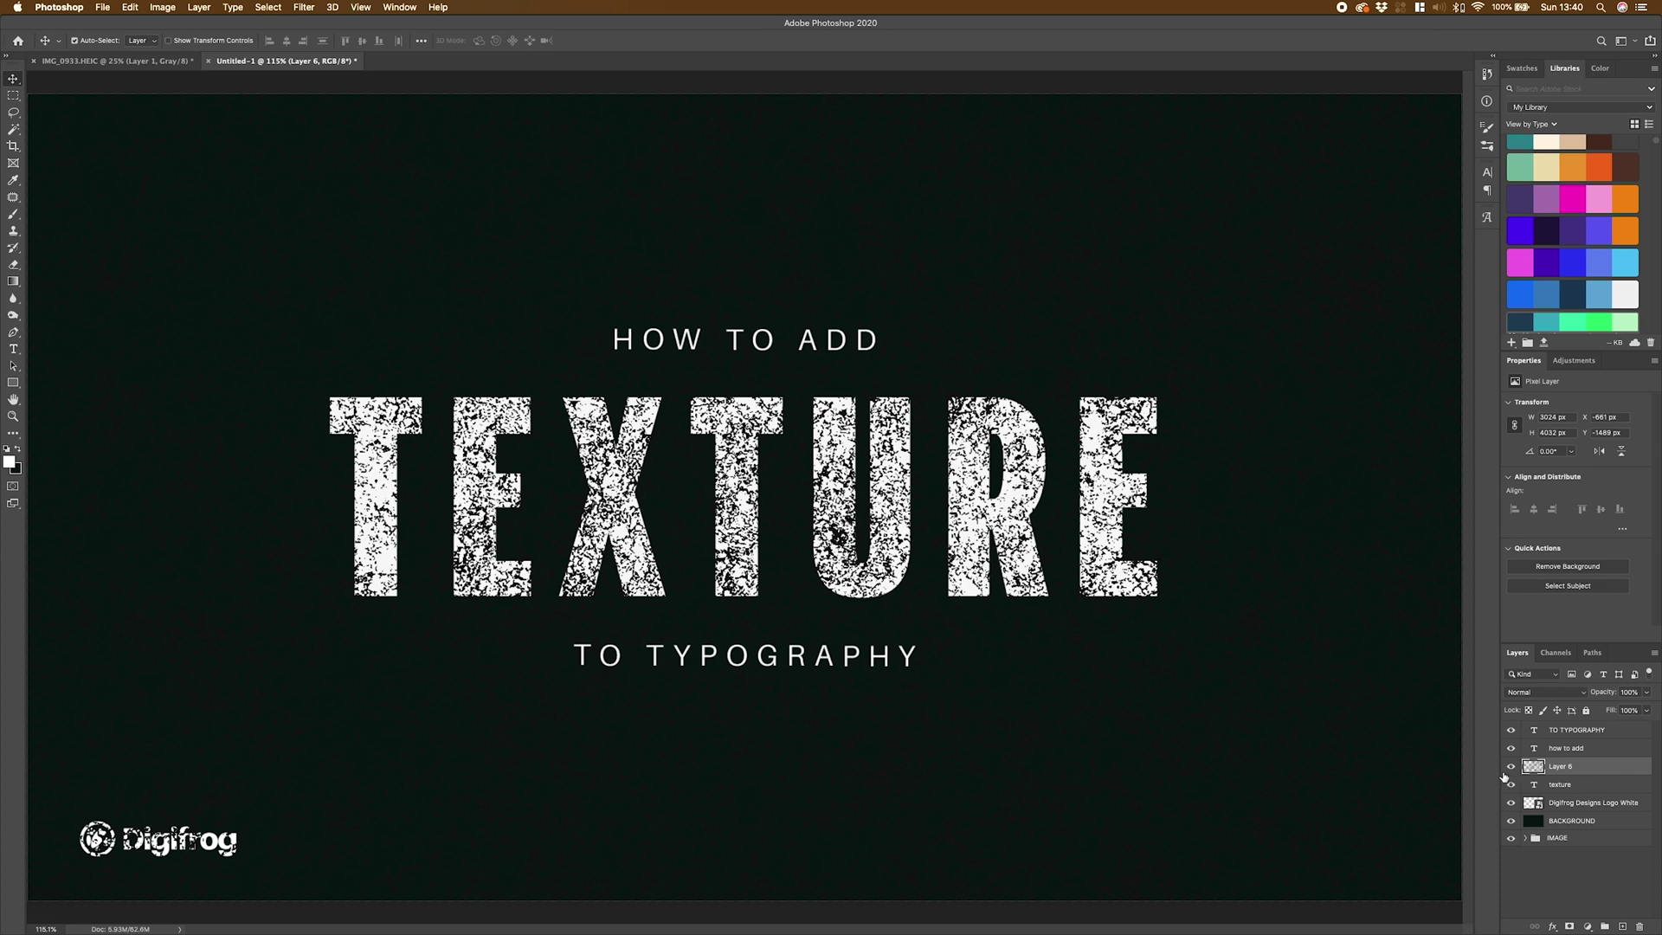
Scale down the copied texture layer with Free Transform, turn it clockwise, position it over the word TEXTURE and check it closely.
key("super+1")
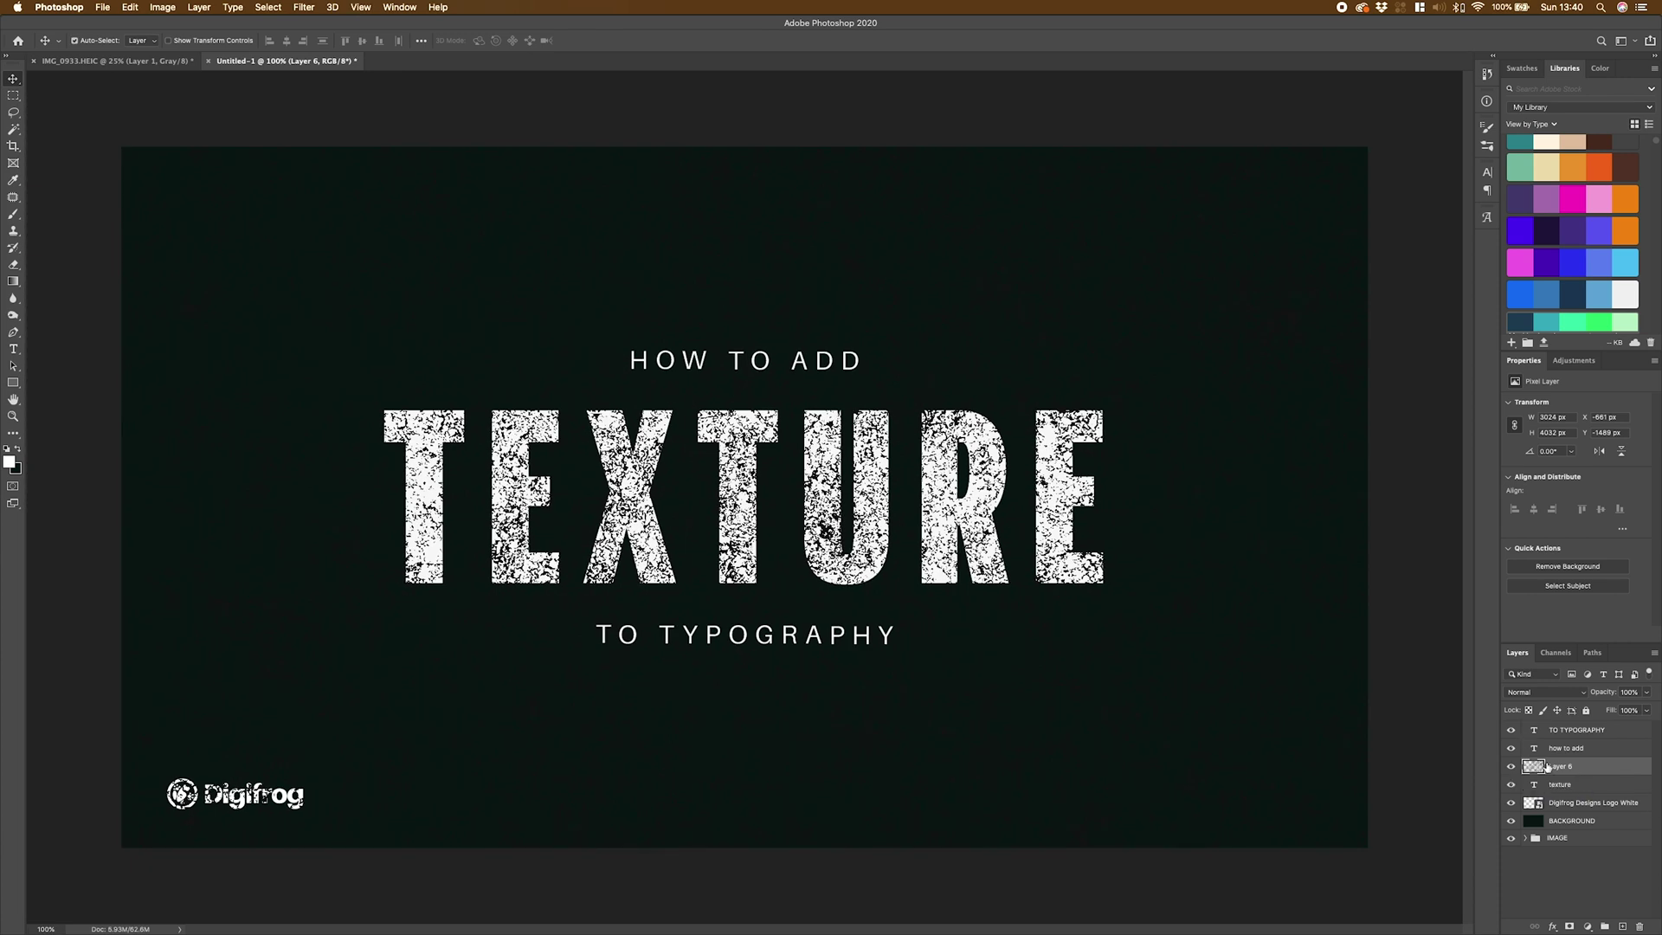
key("super+t")
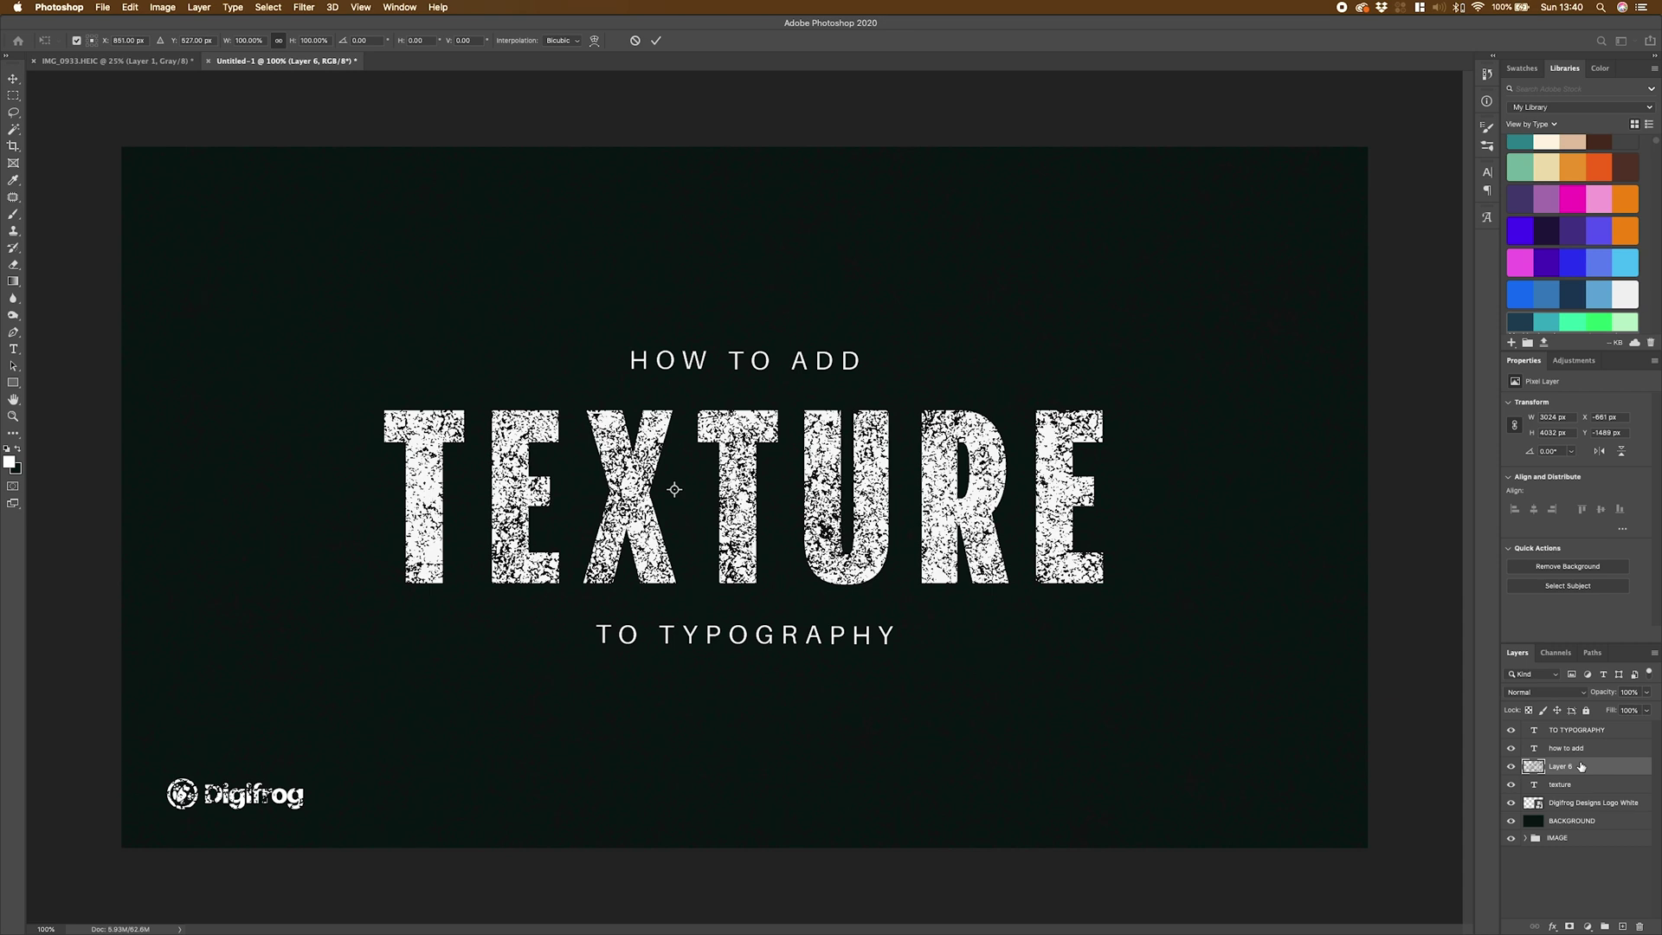
key("super+minus")
key("super+minus")
key("super+minus")
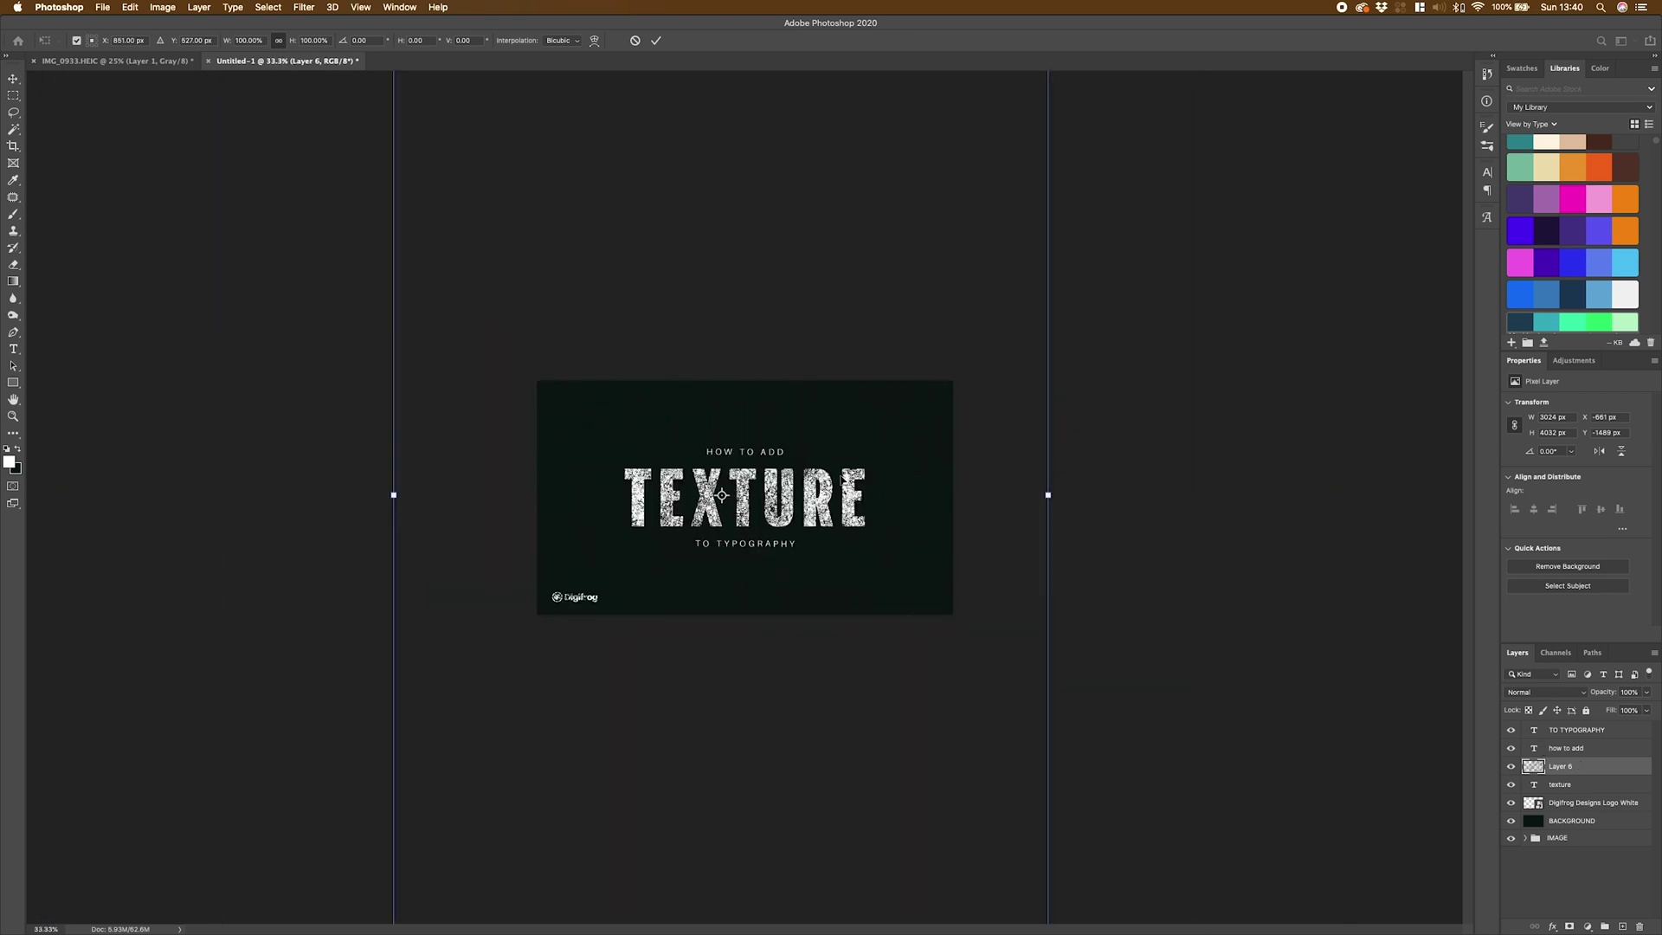
left_click_drag(1049, 495, 851, 496)
left_click_drag(863, 322, 892, 636)
left_click_drag(891, 554, 900, 565)
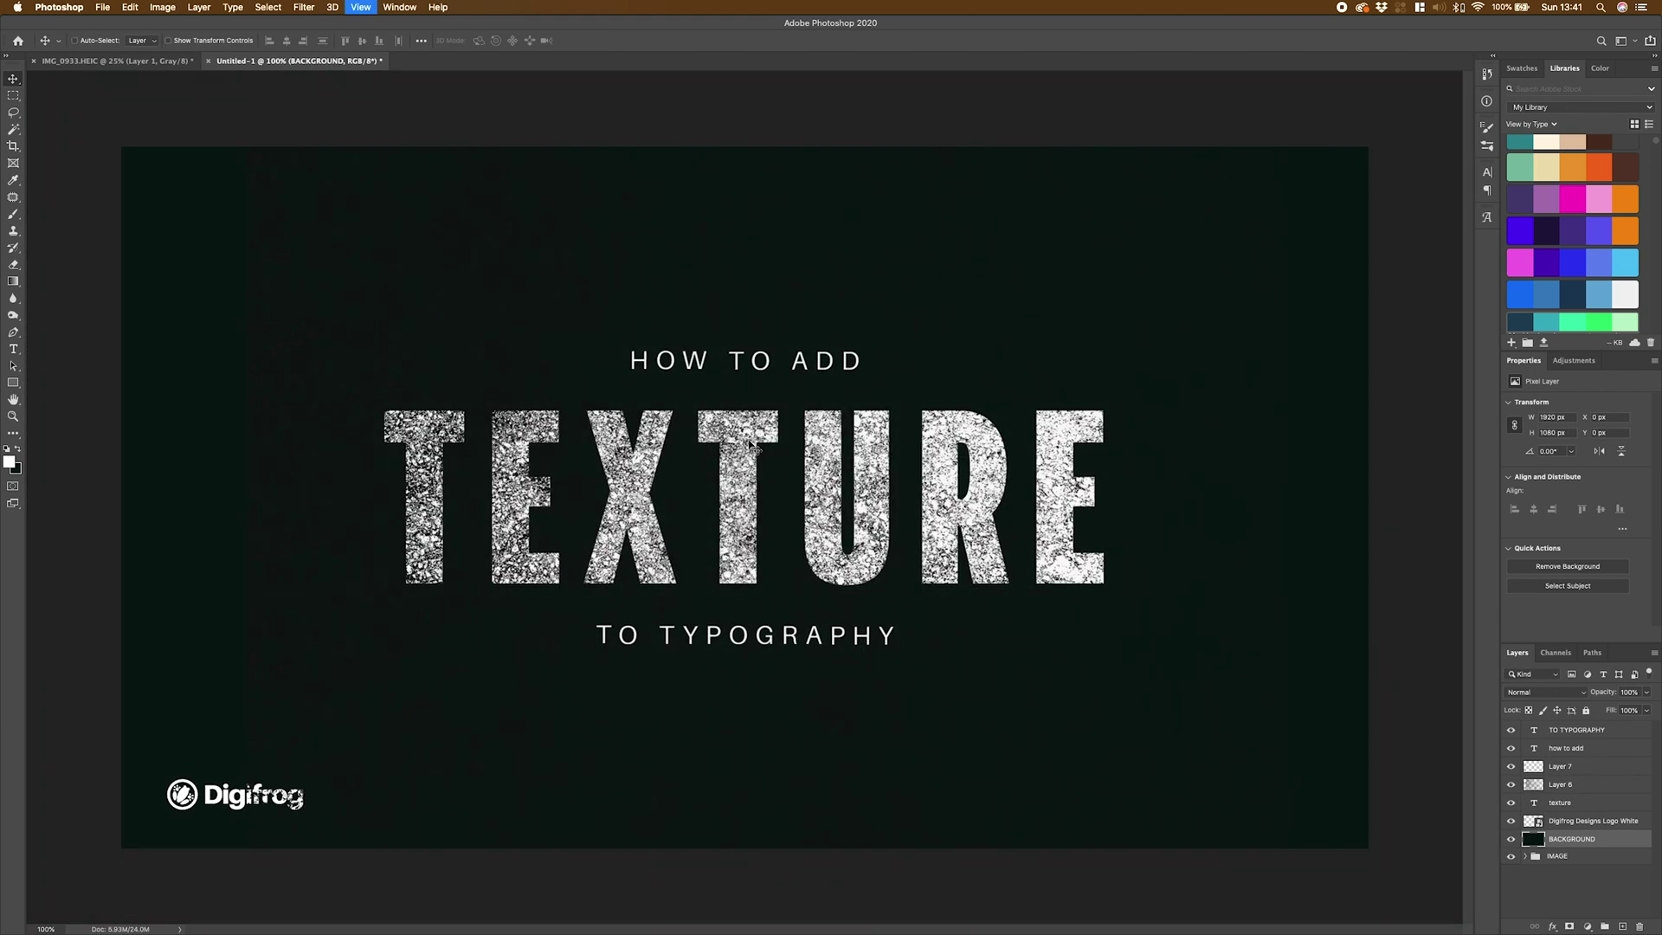
key("super+equal")
key("super+equal")
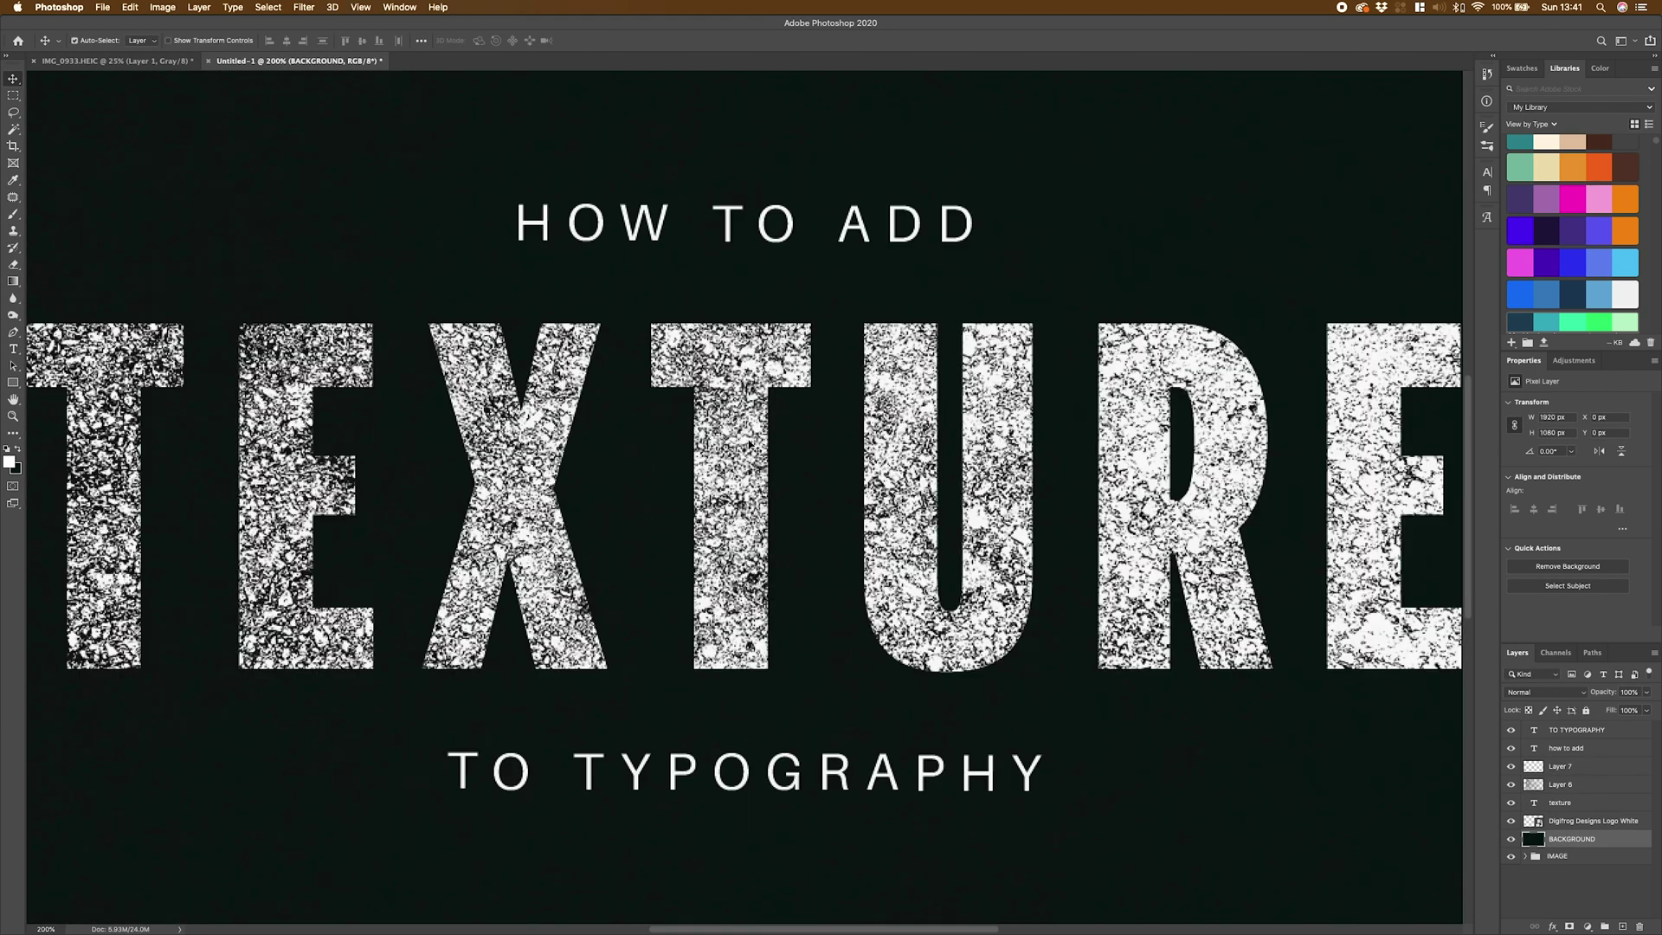
Add a new layer directly above BACKGROUND, fill it with white and hide it.
key("super+minus")
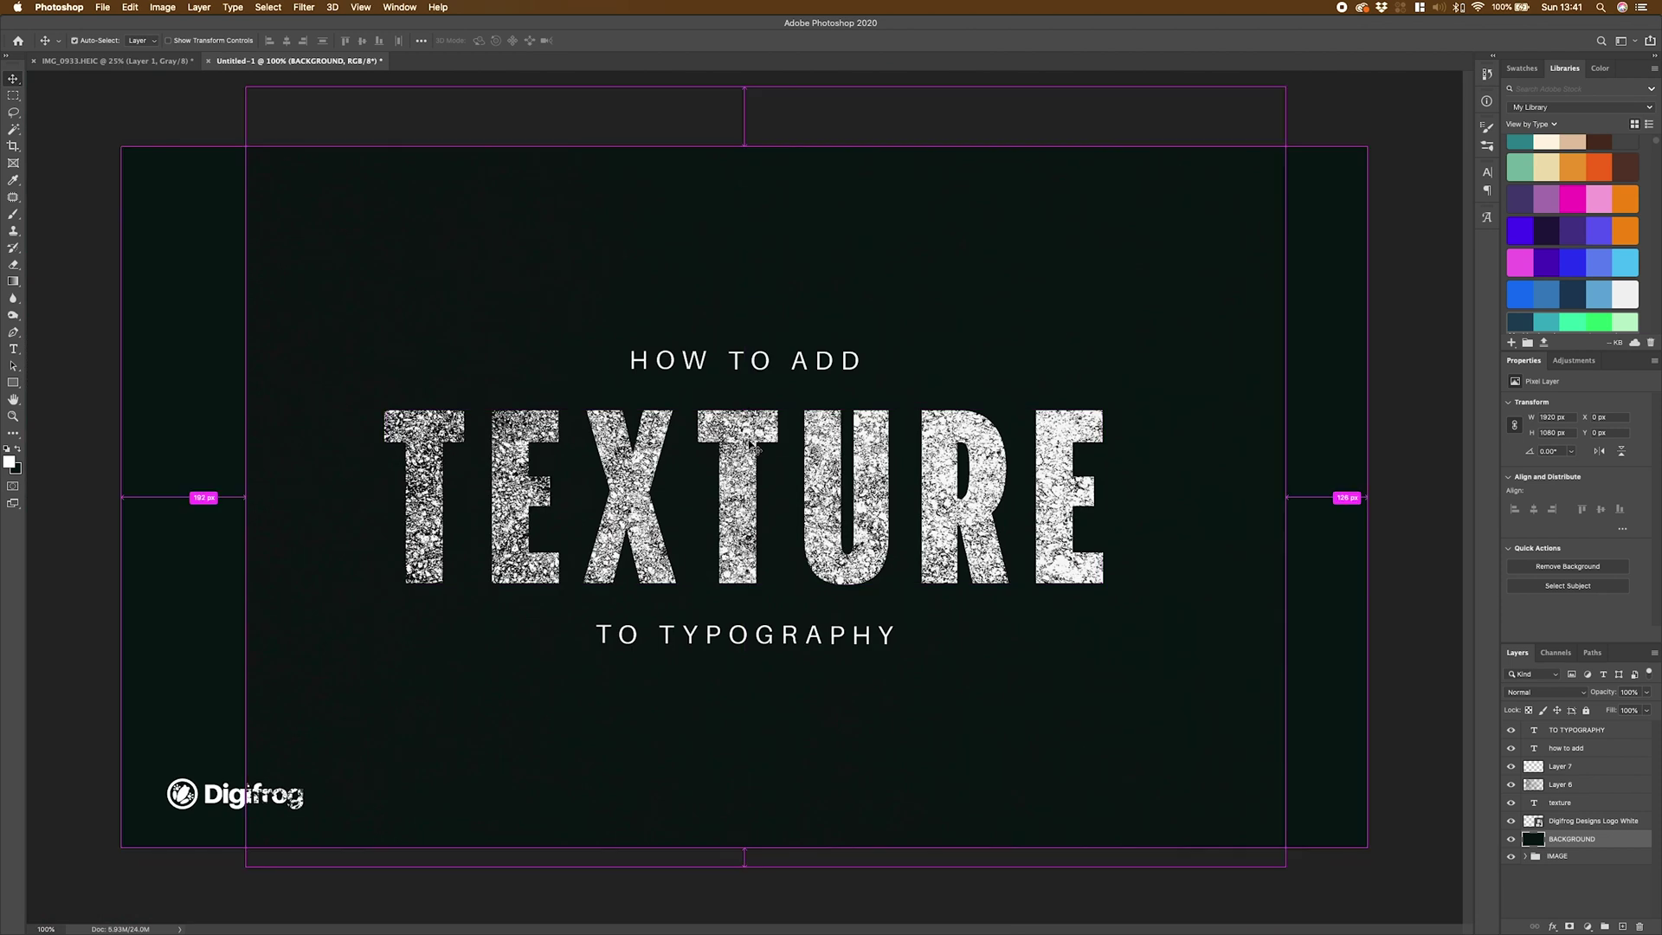
key("super+shift+n")
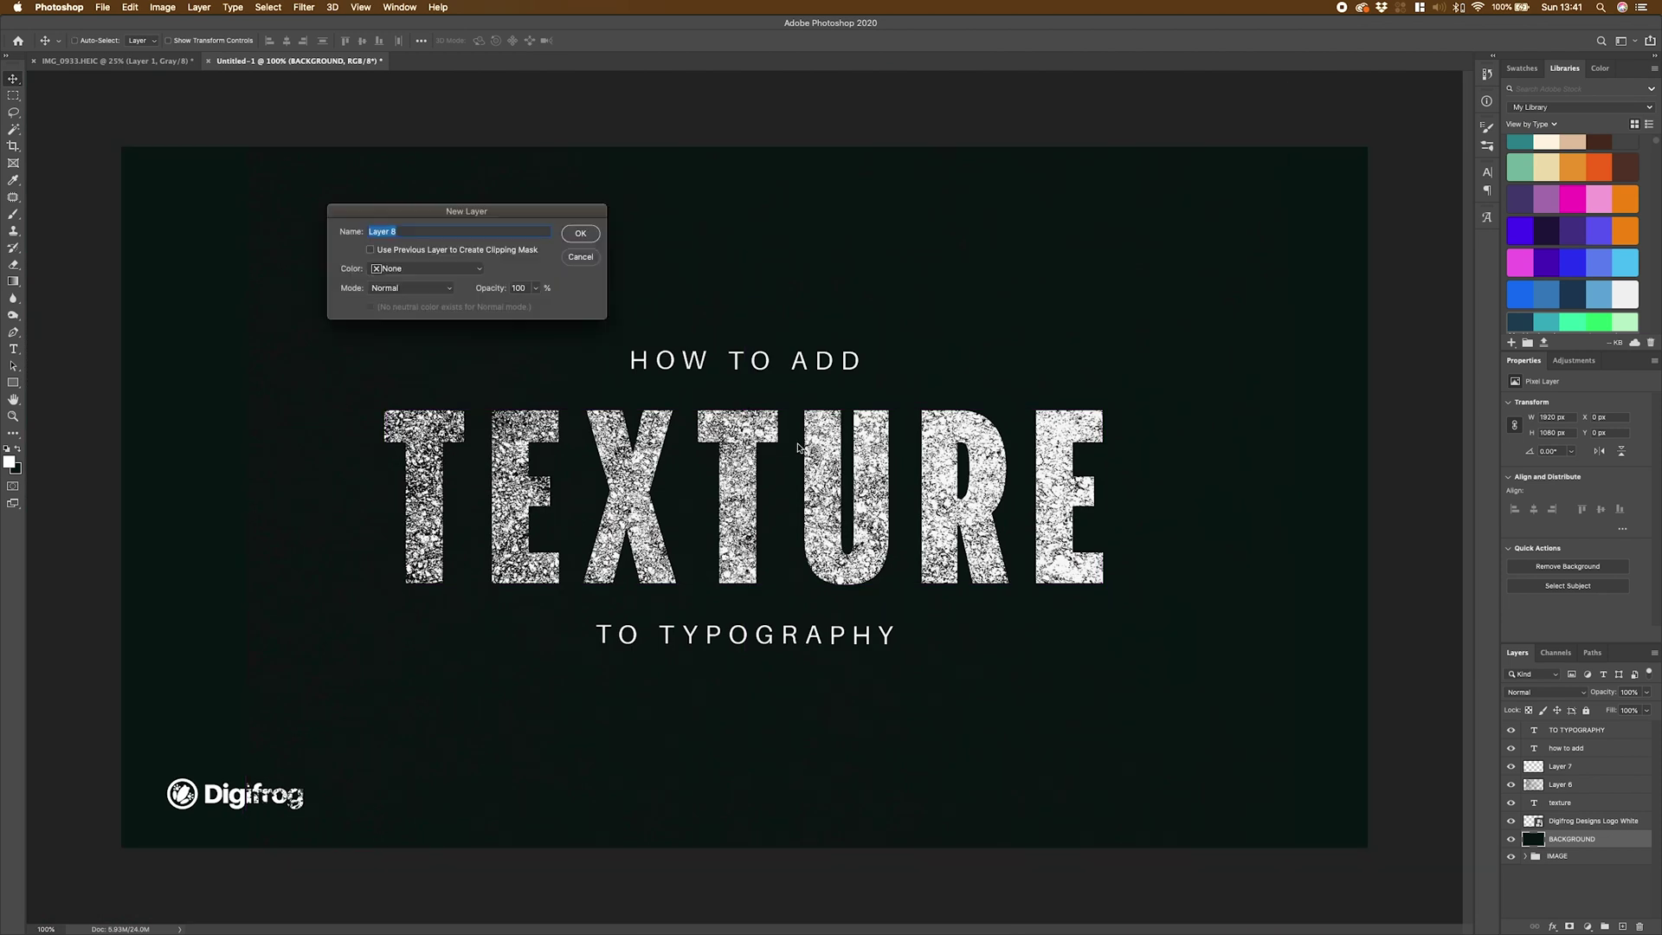
key("Return")
key("d")
key("super+BackSpace")
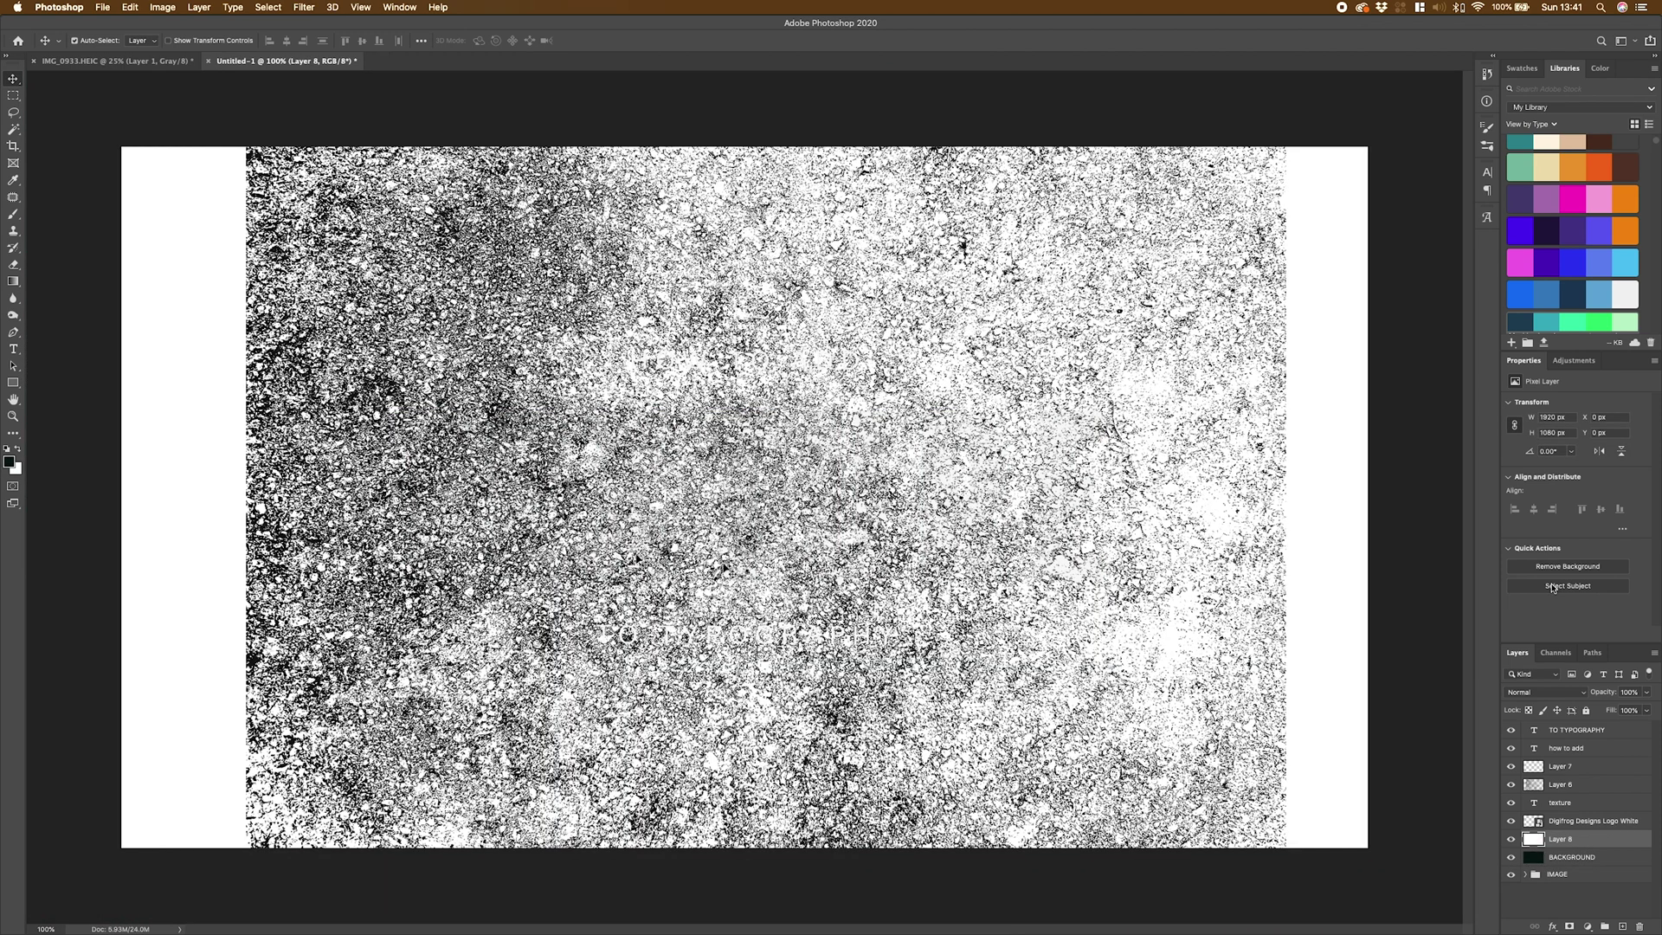
left_click(1511, 839)
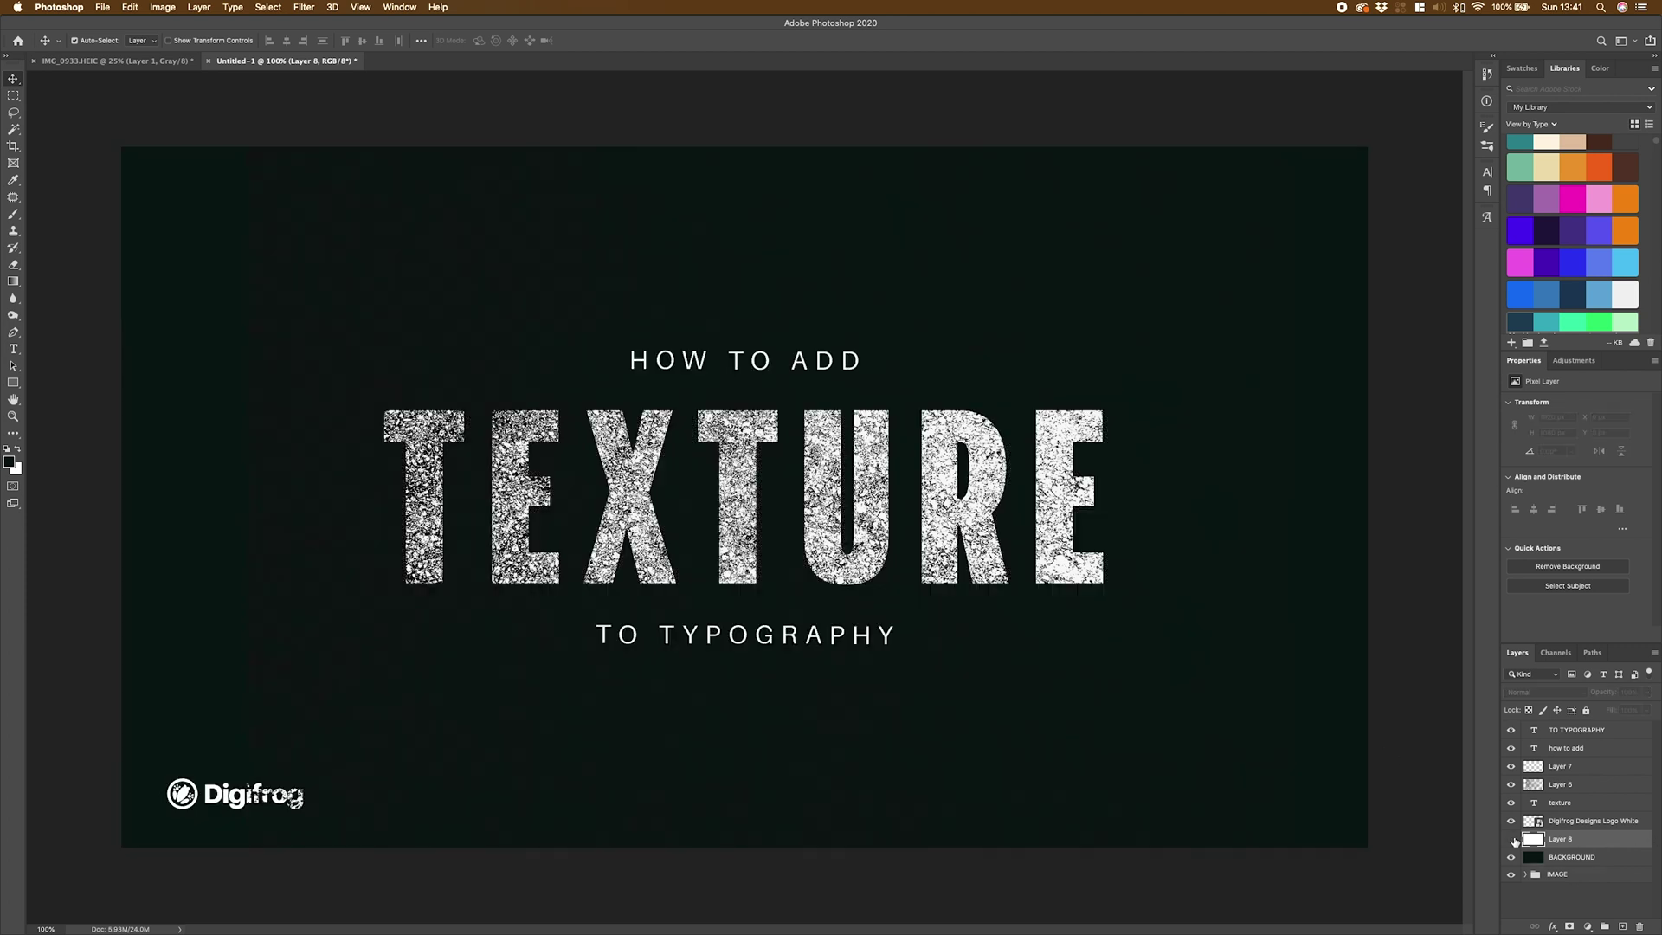
Group the "texture" text layer and Layer 6 as Group 1 in Pass Through mode, and expand the group.
left_click(1562, 807)
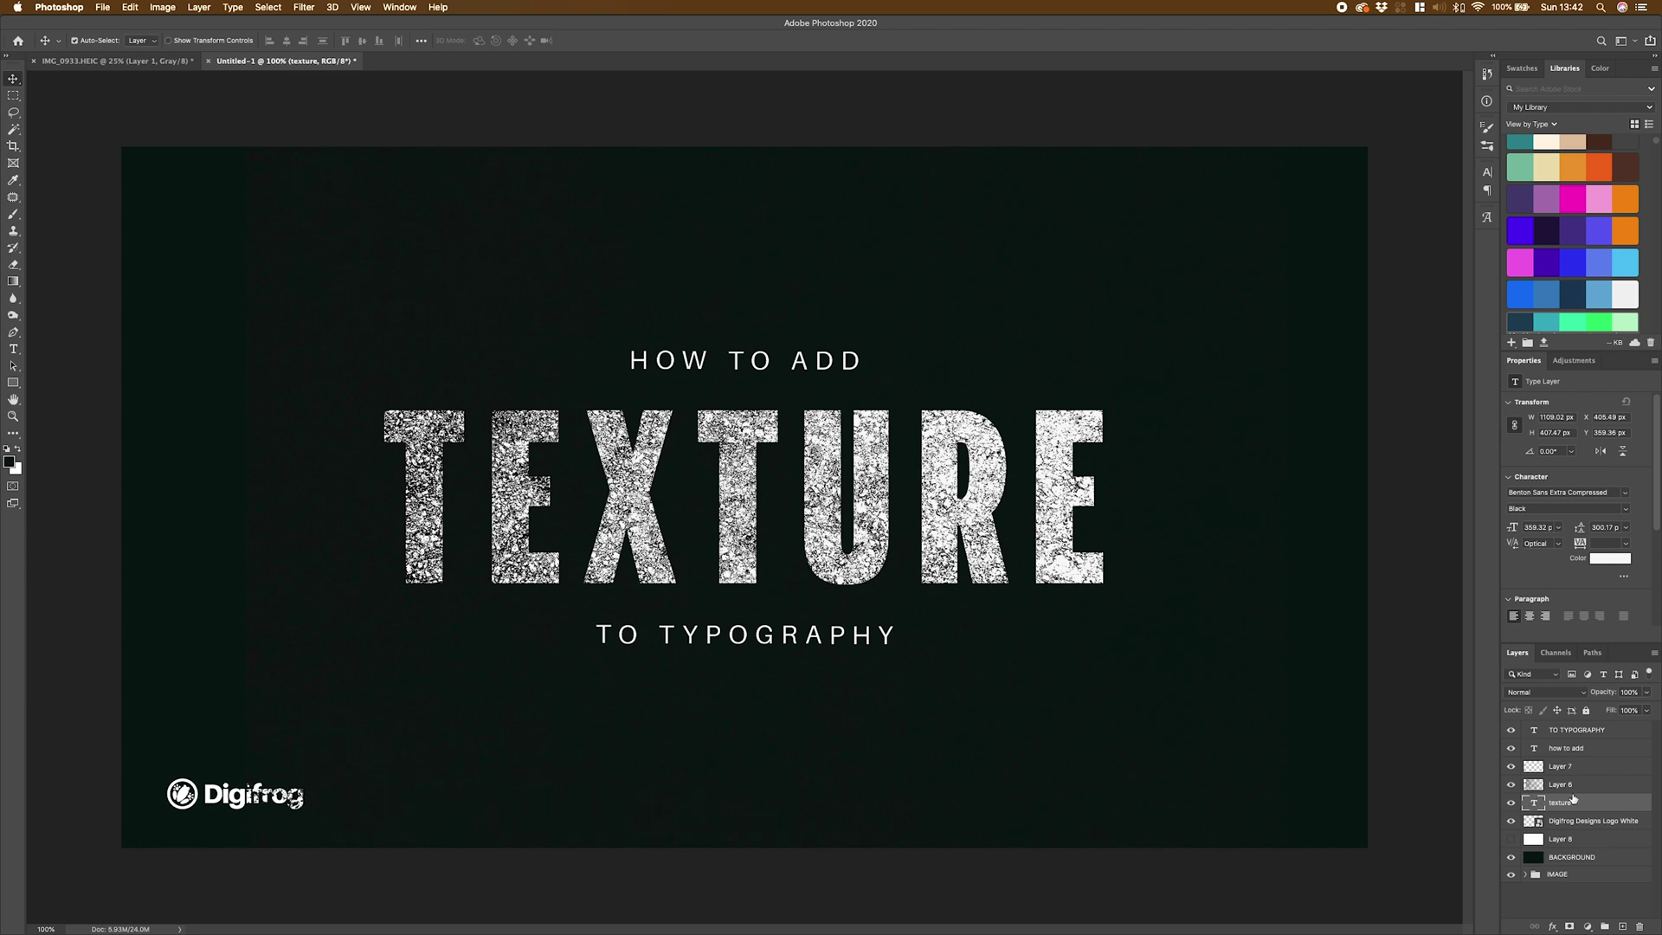
left_click(1576, 790, "shift")
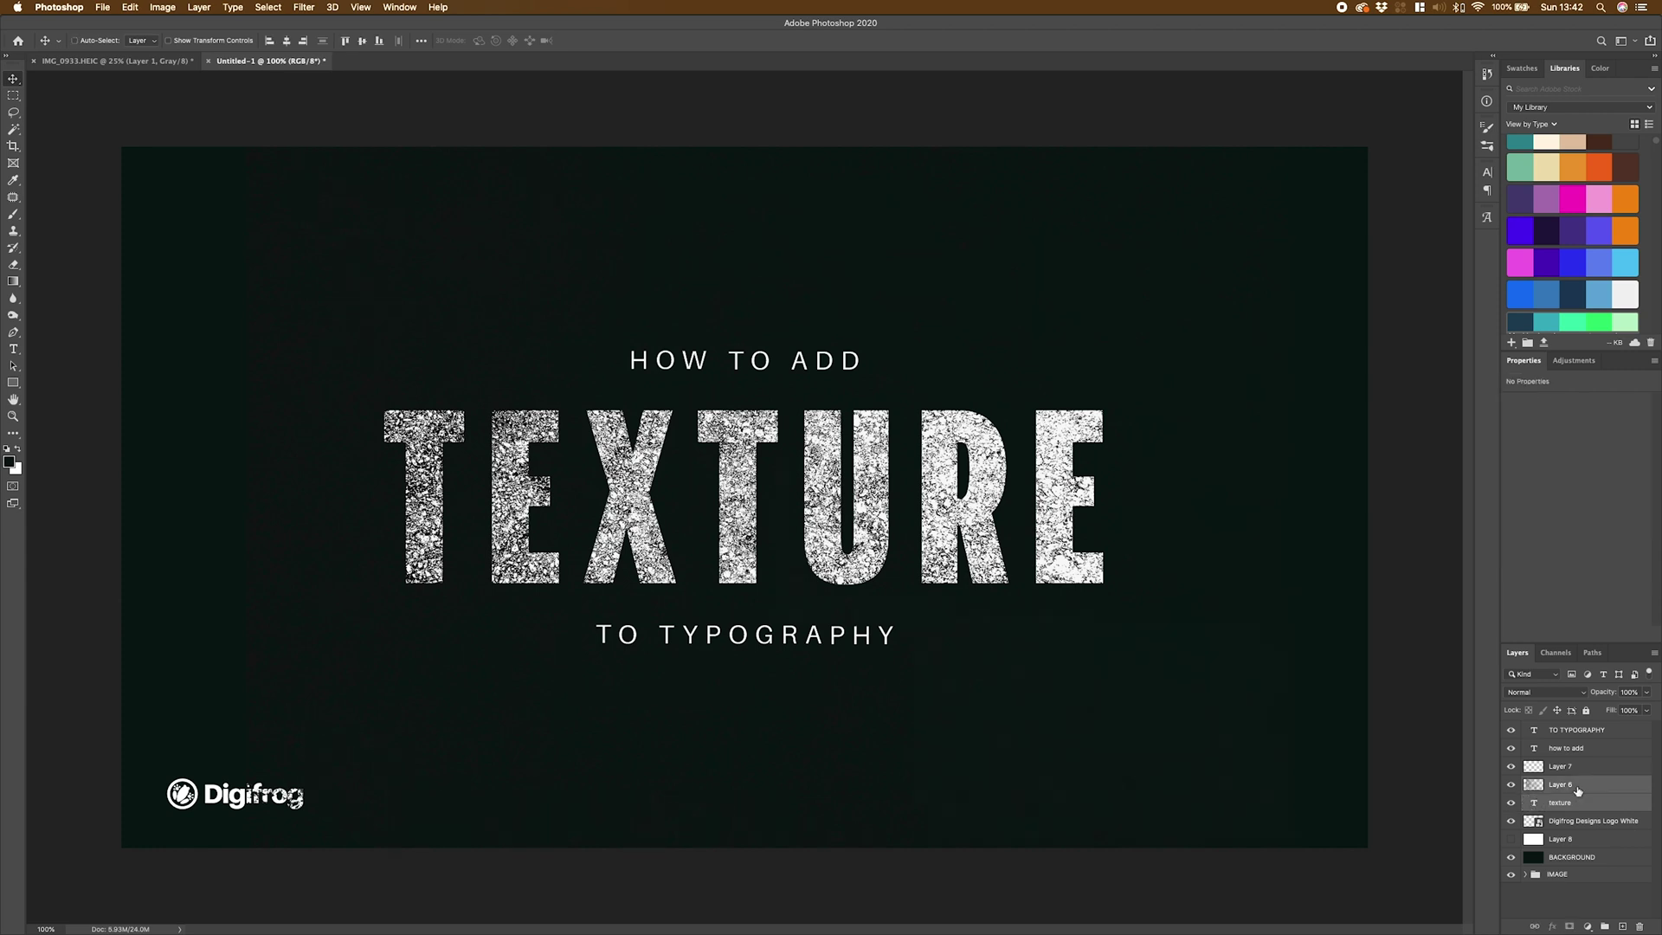
right_click(1577, 790)
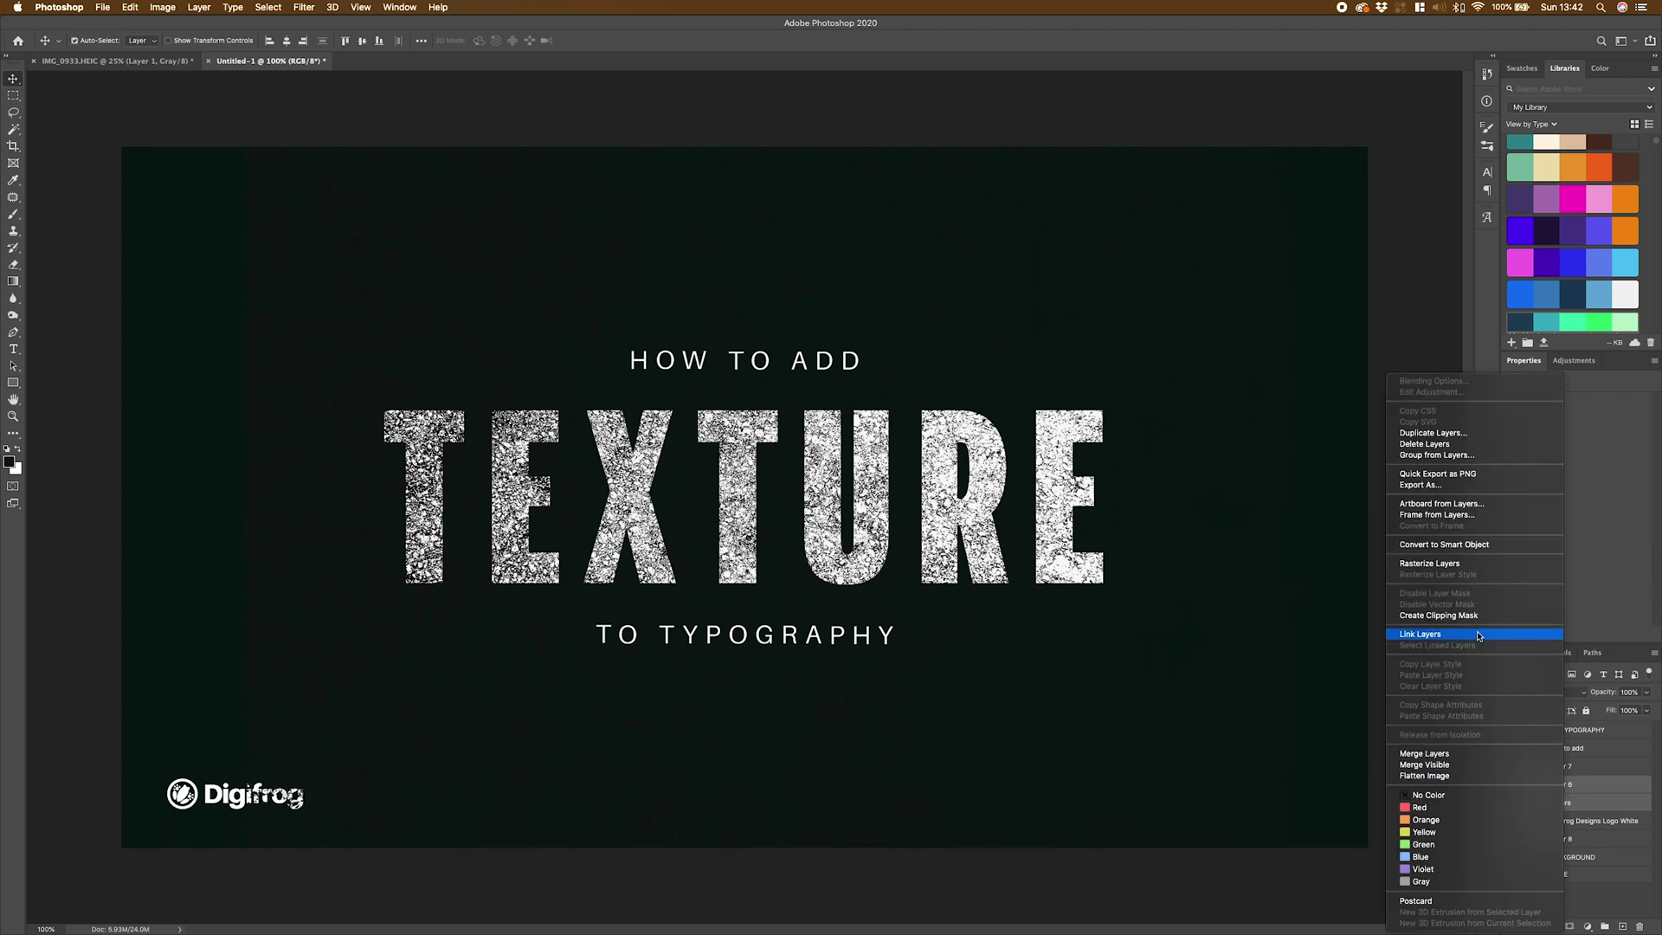
left_click(1437, 455)
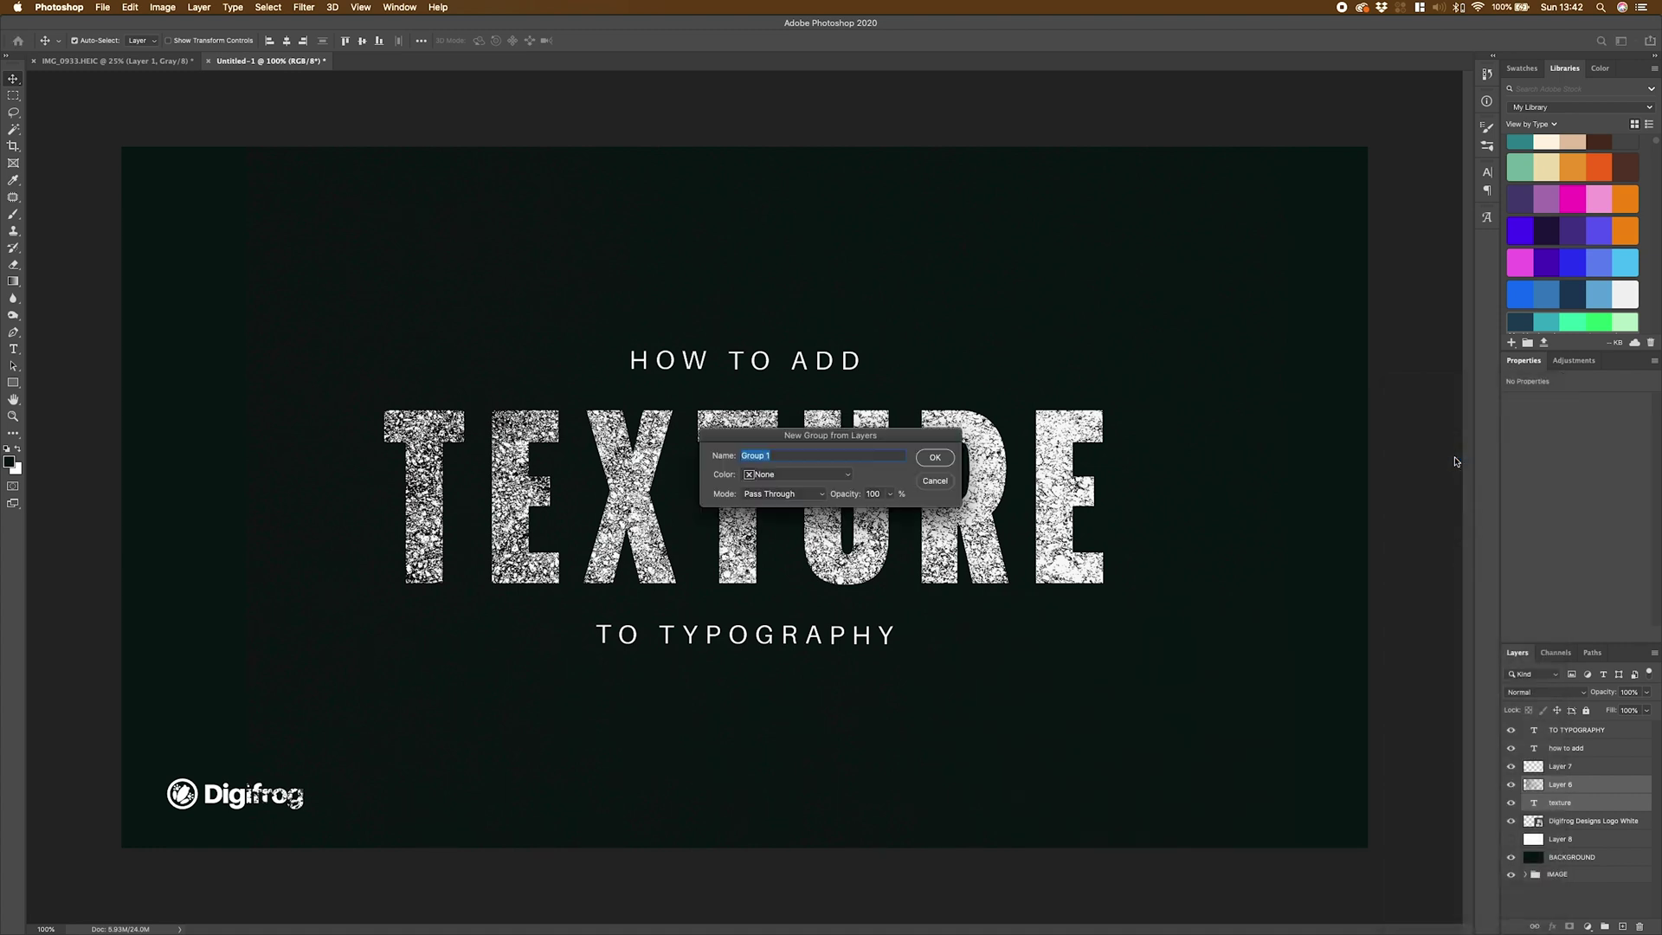
left_click(934, 457)
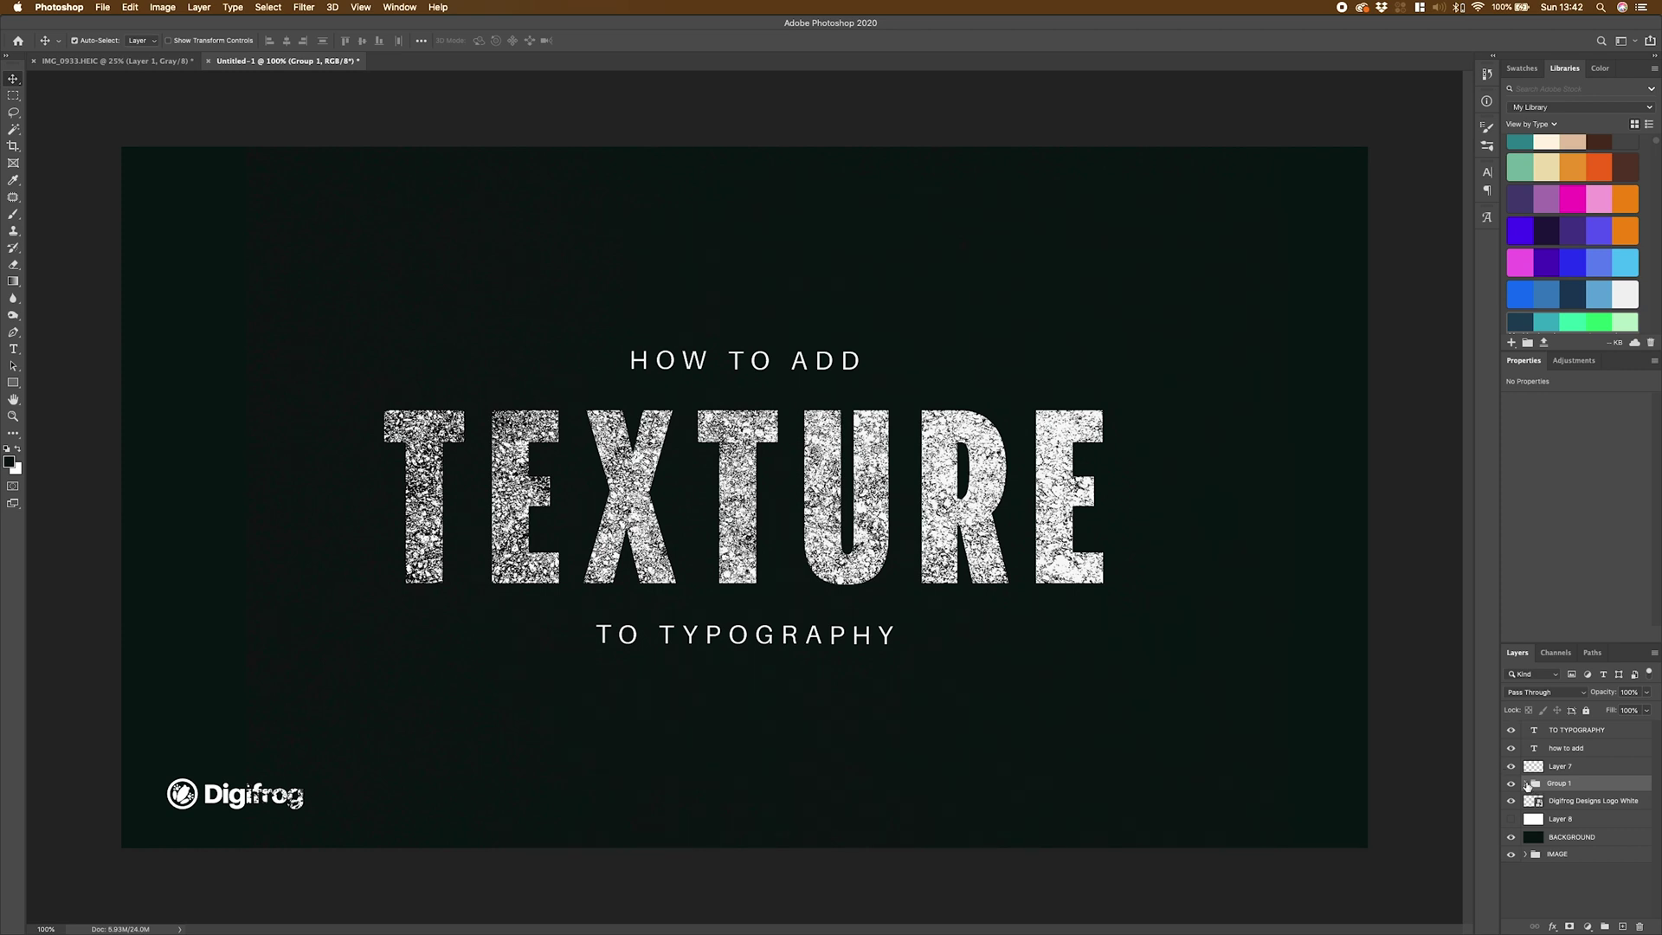
left_click(1526, 783)
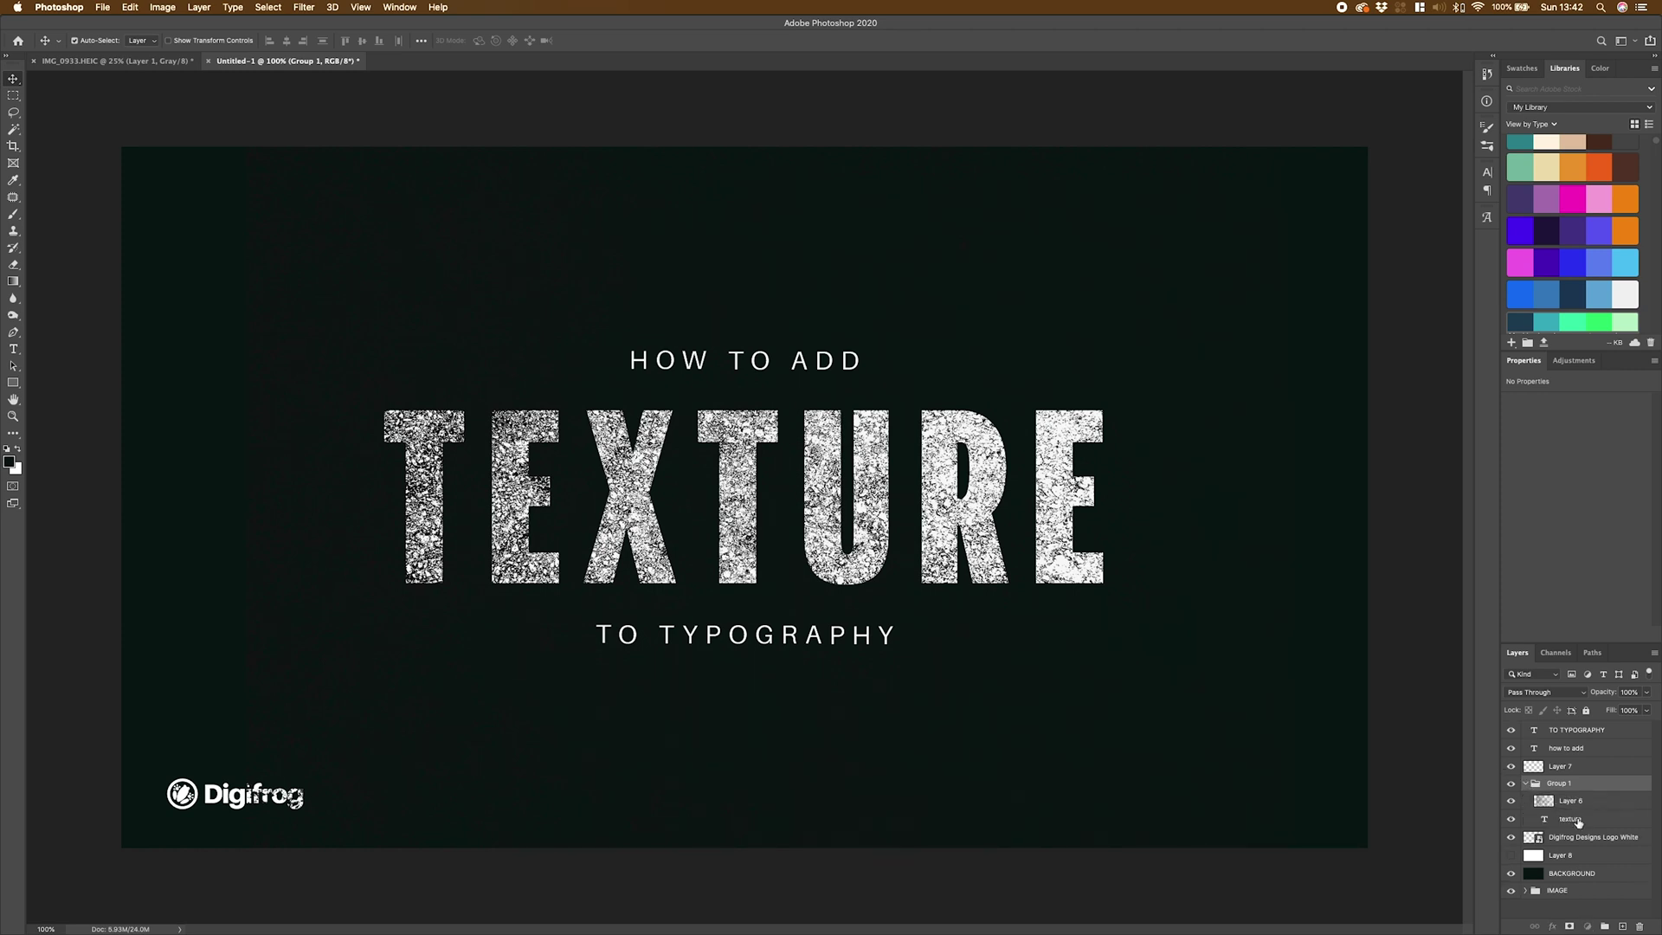
Set Layer 6's fill opacity to 0% and its knockout to Shallow in the blending options.
left_click(1575, 819)
left_click(1577, 805)
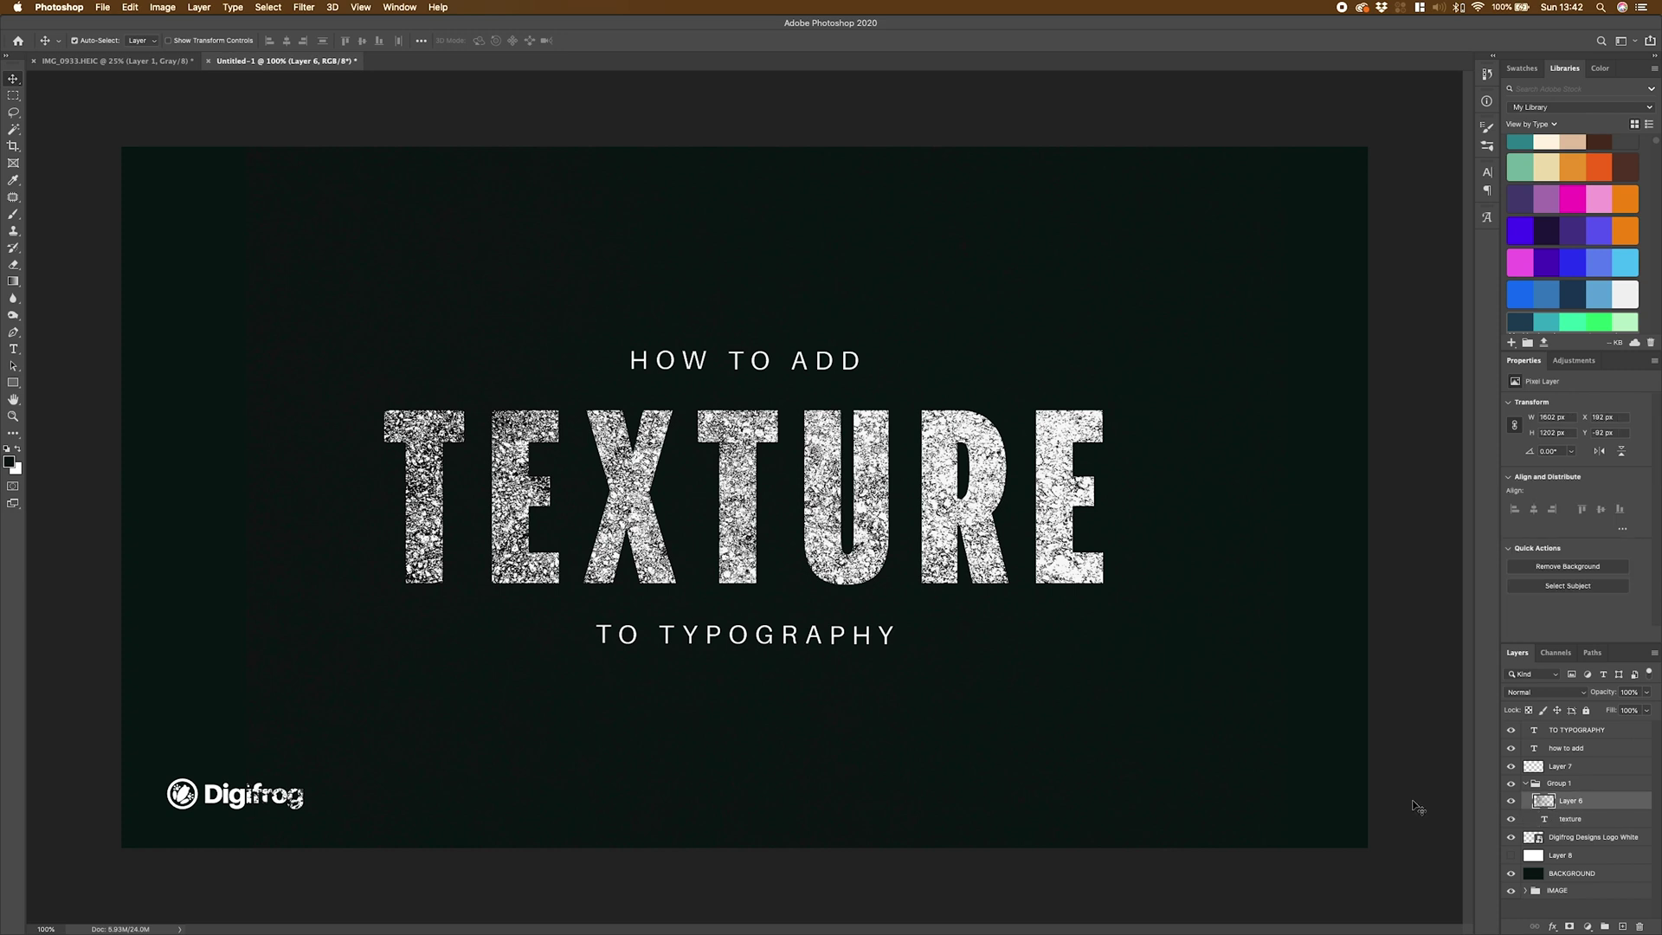
double_click(1594, 803)
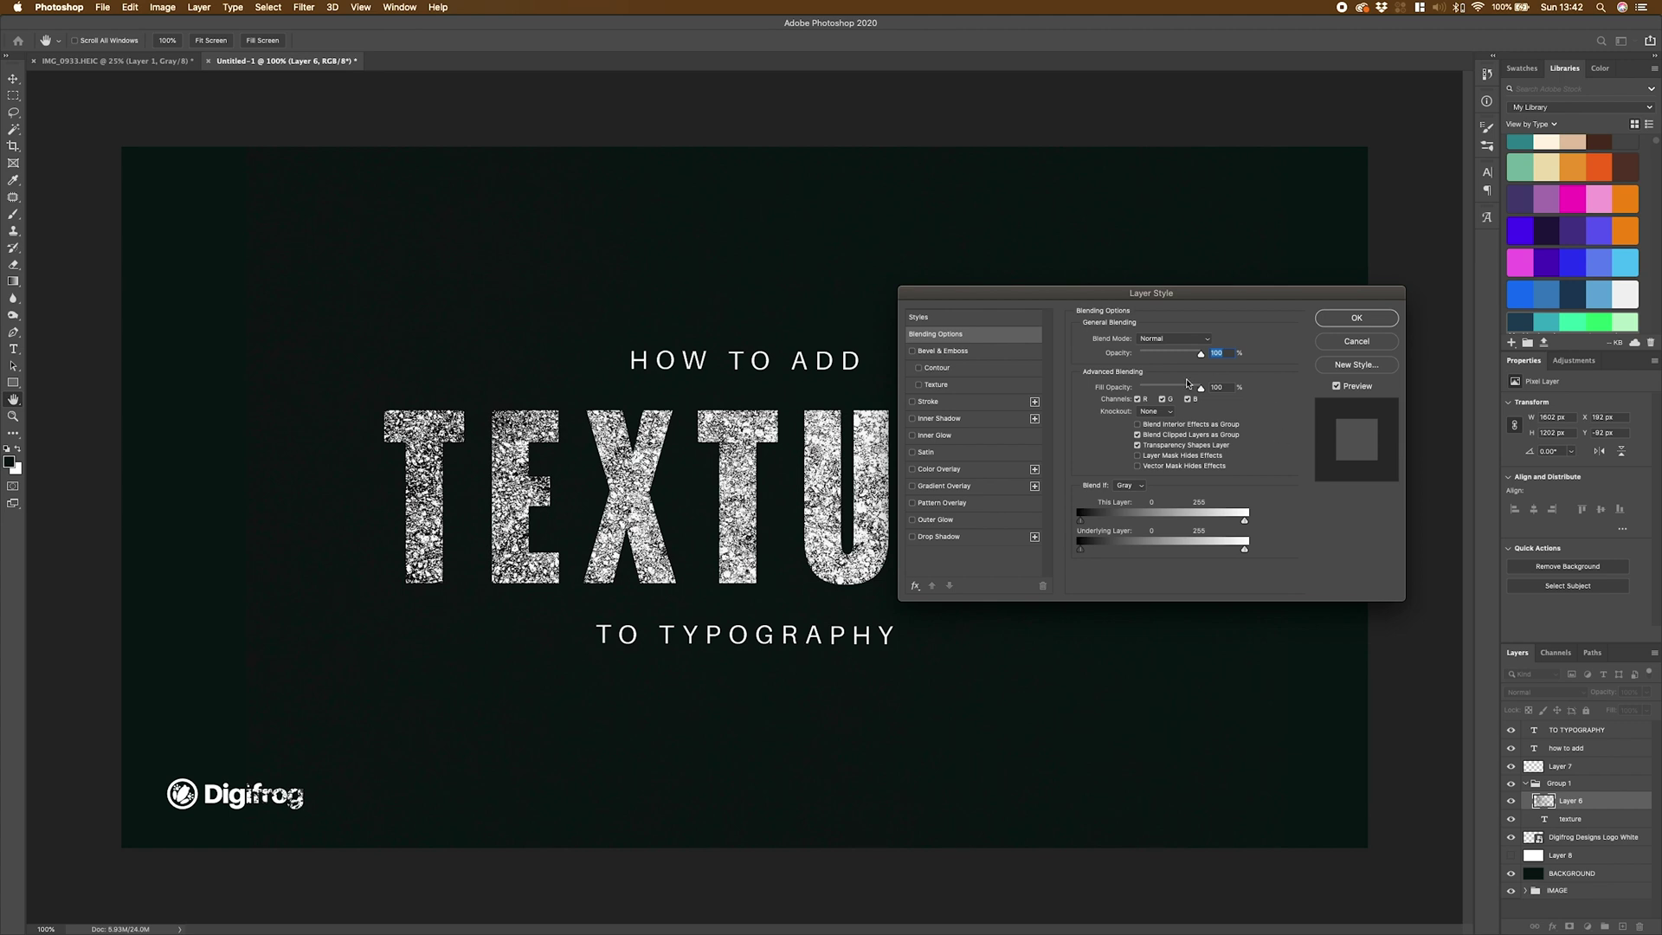
left_click_drag(1200, 387, 1138, 388)
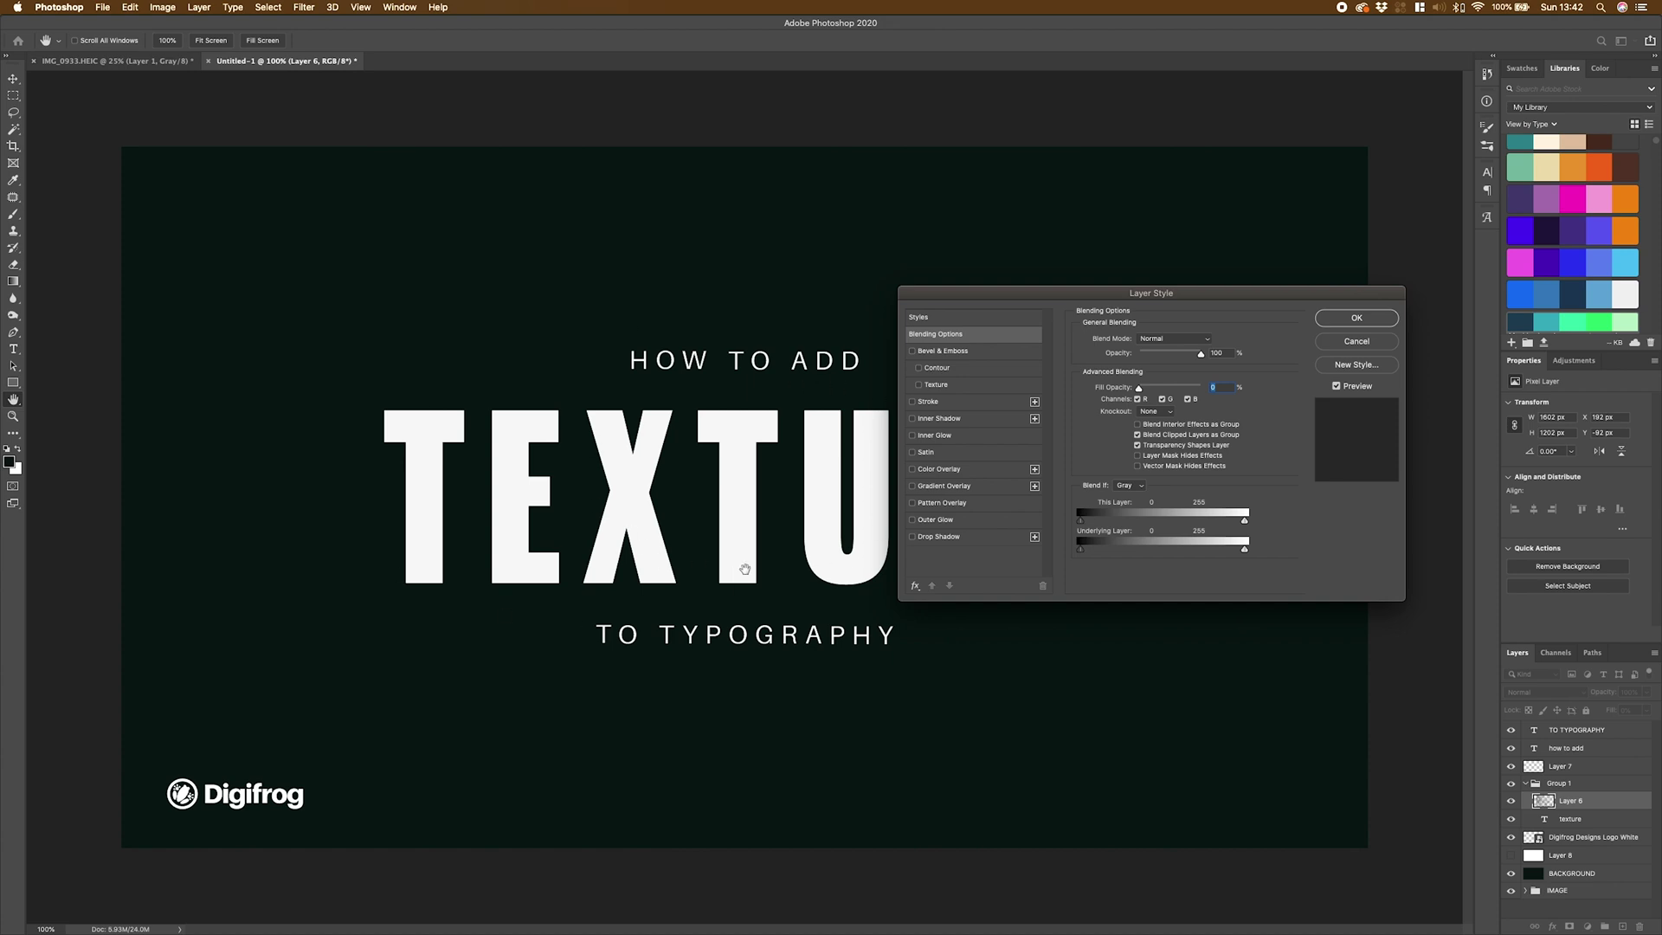
left_click(1168, 412)
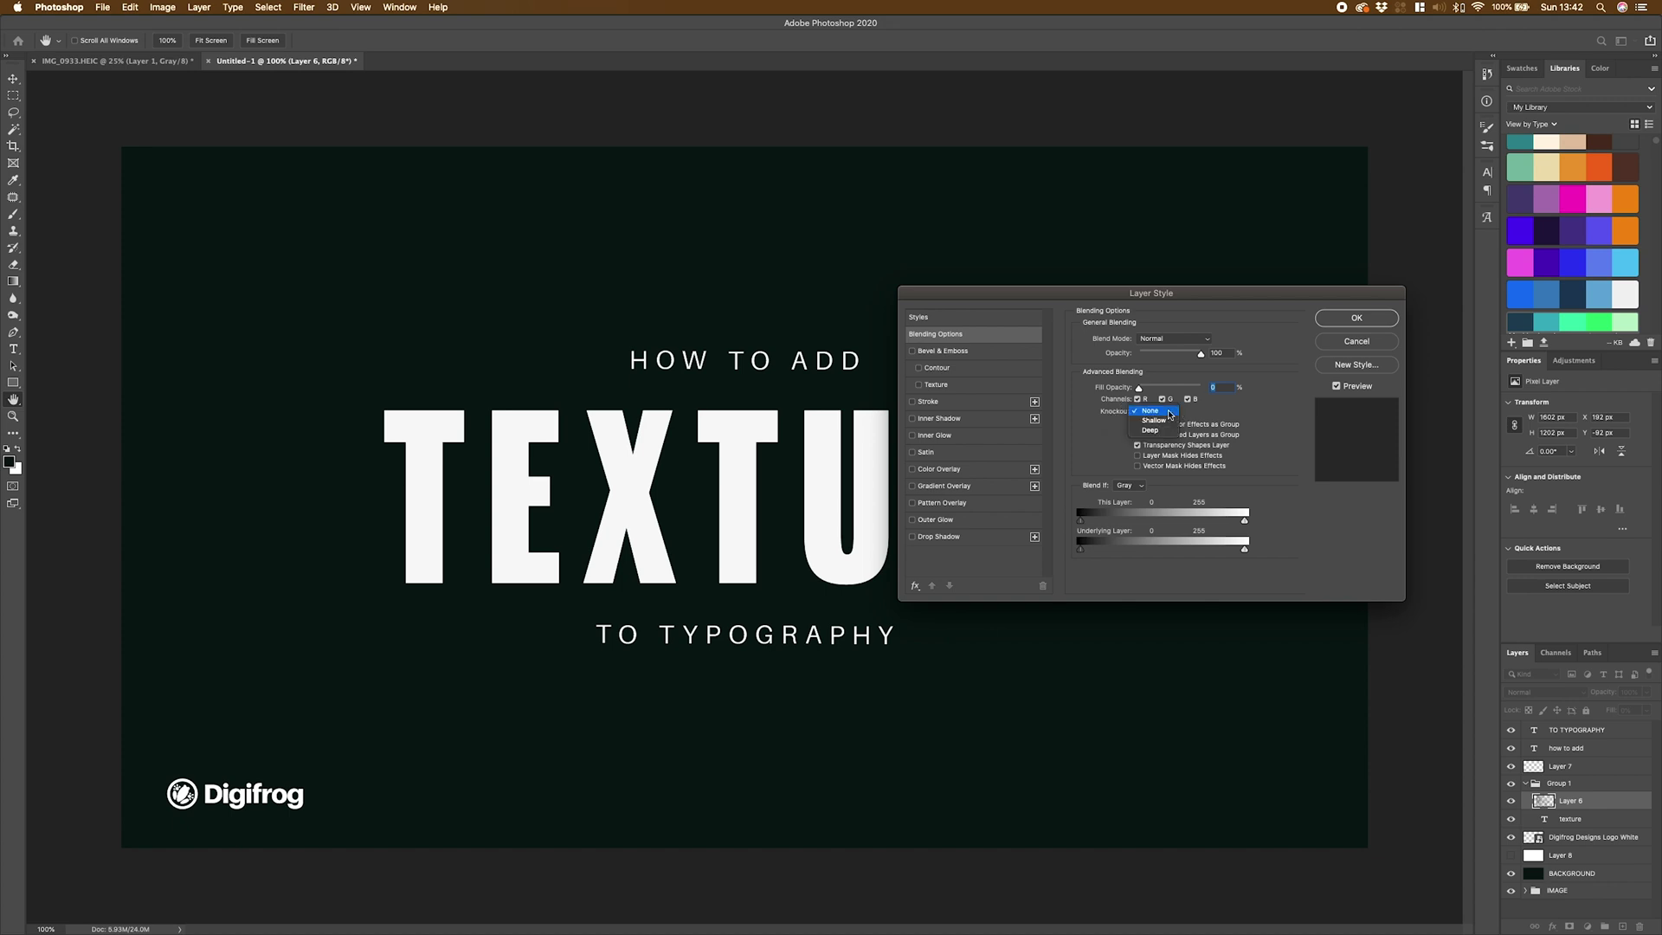
left_click(1166, 420)
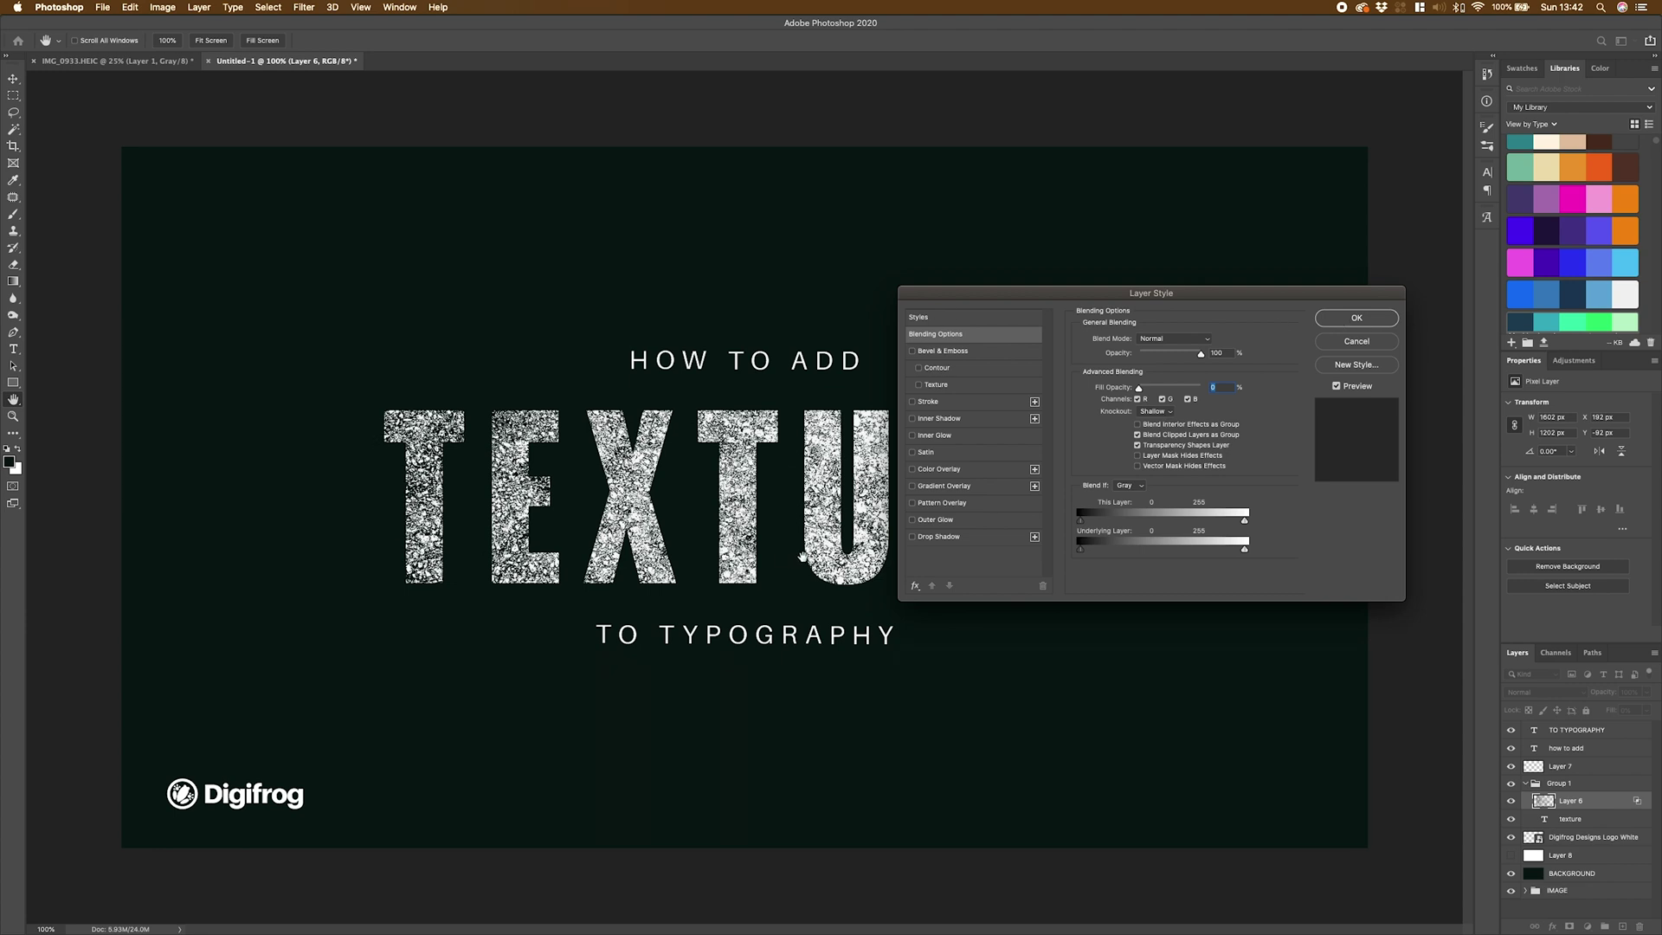
left_click(1356, 318)
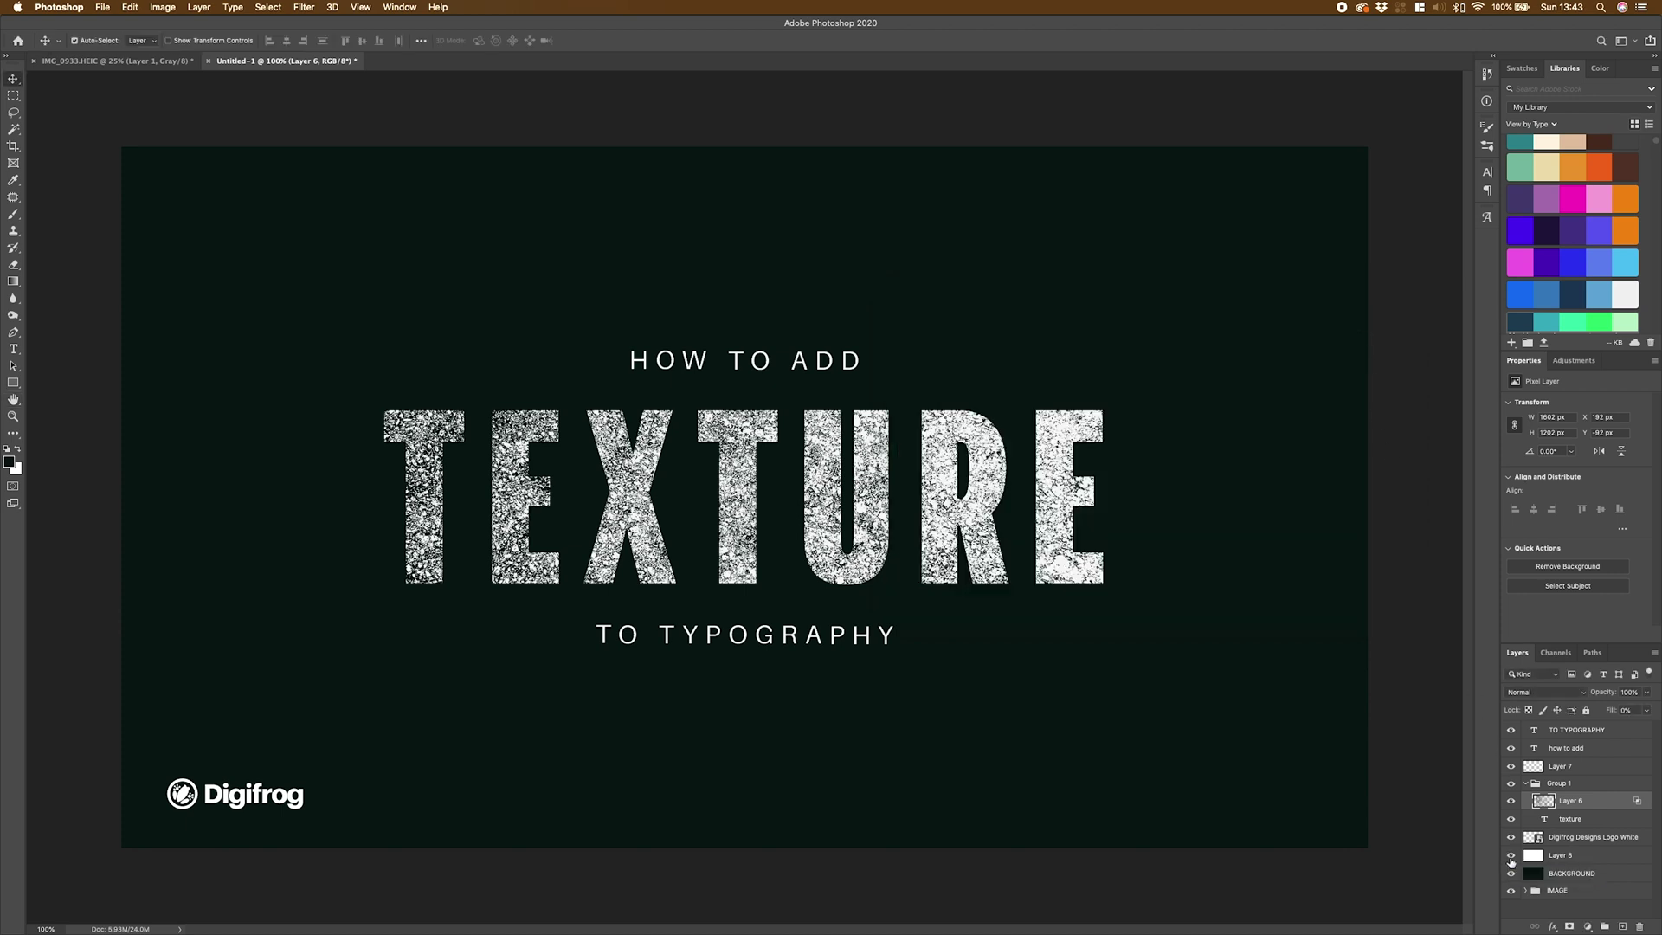
Show the white layer behind the title and recolor the TEXTURE lettering black to test the knockout on another background.
left_click(1510, 856)
key("t")
double_click(958, 475)
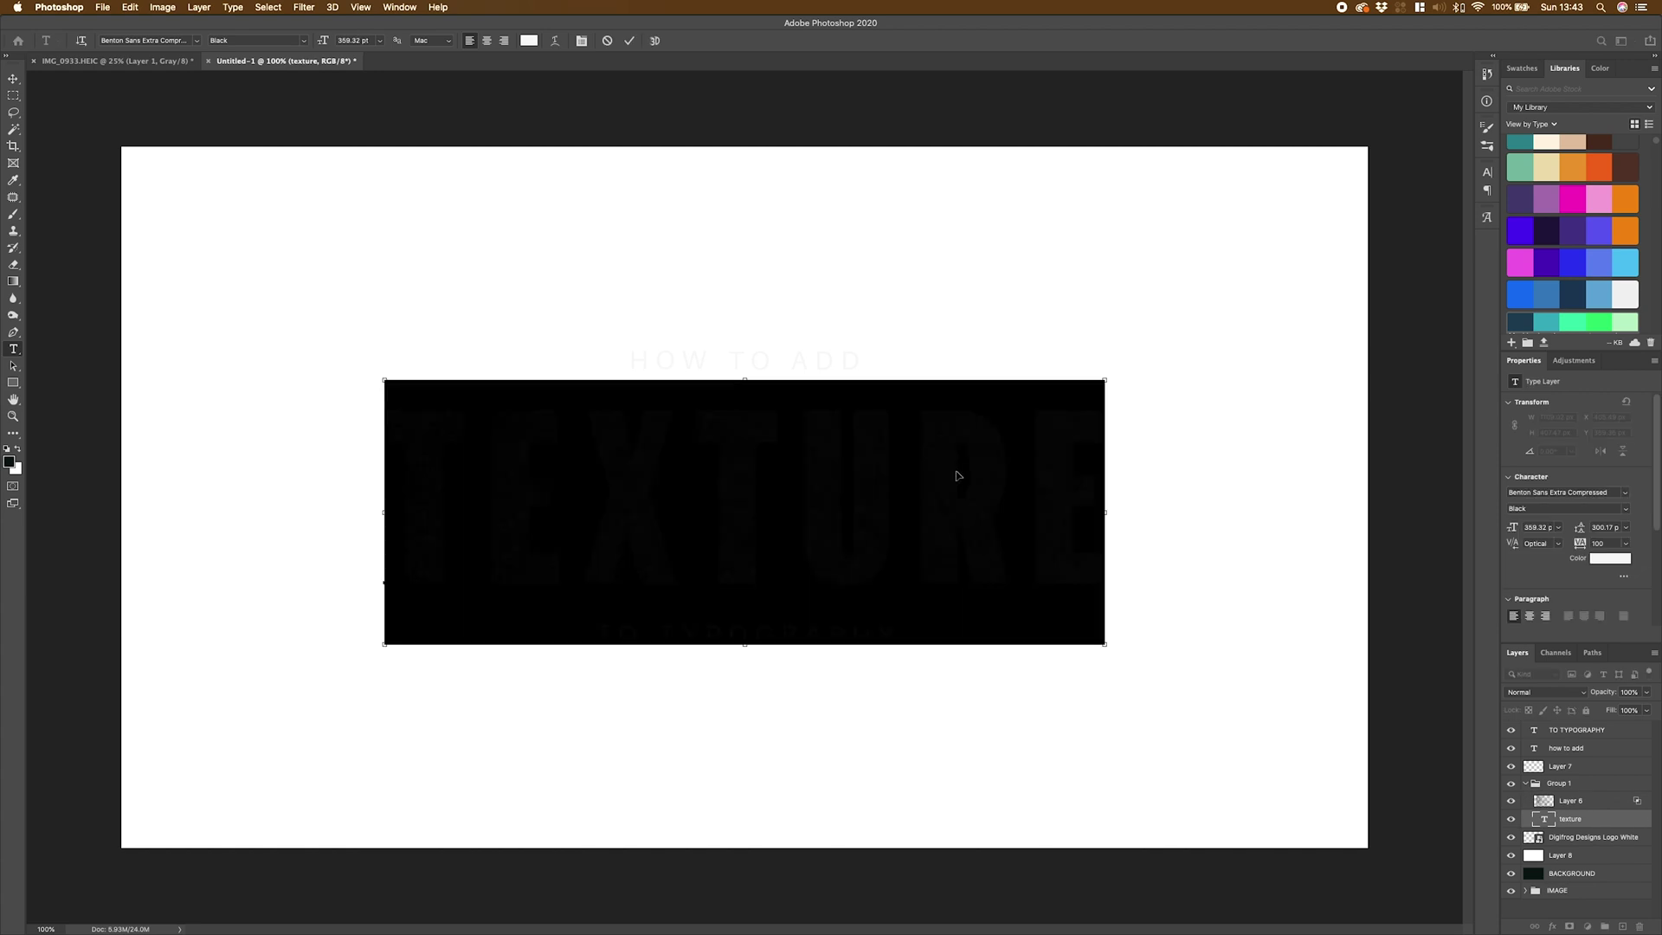
left_click(1610, 557)
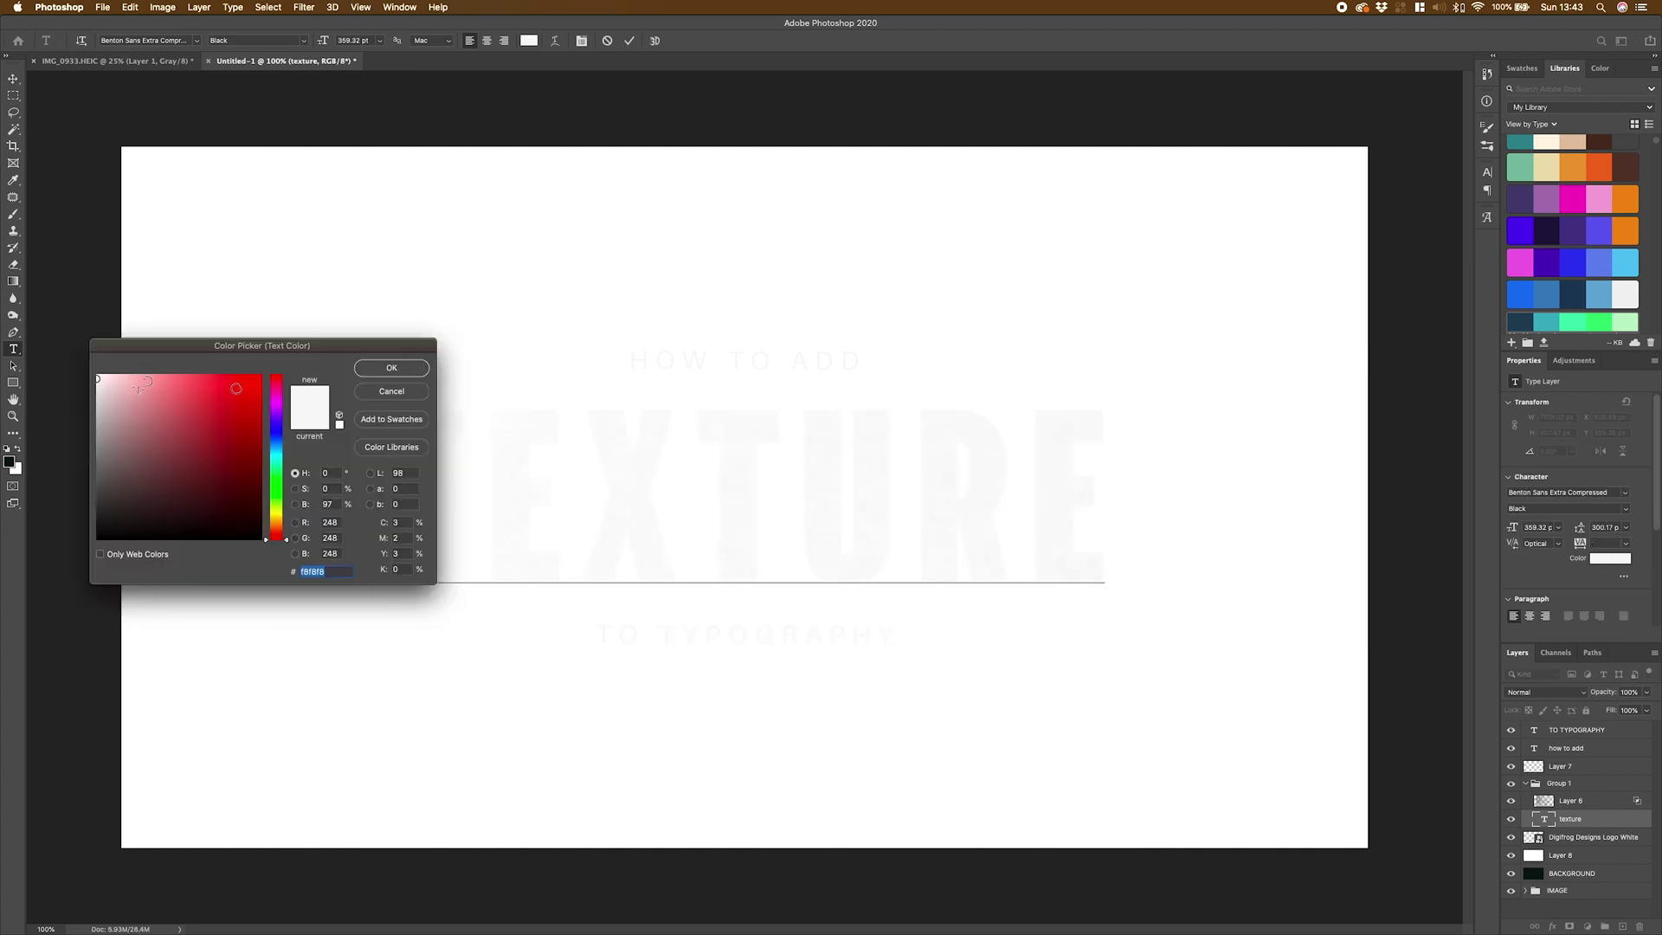
left_click(134, 395)
left_click_drag(236, 389, 50, 553)
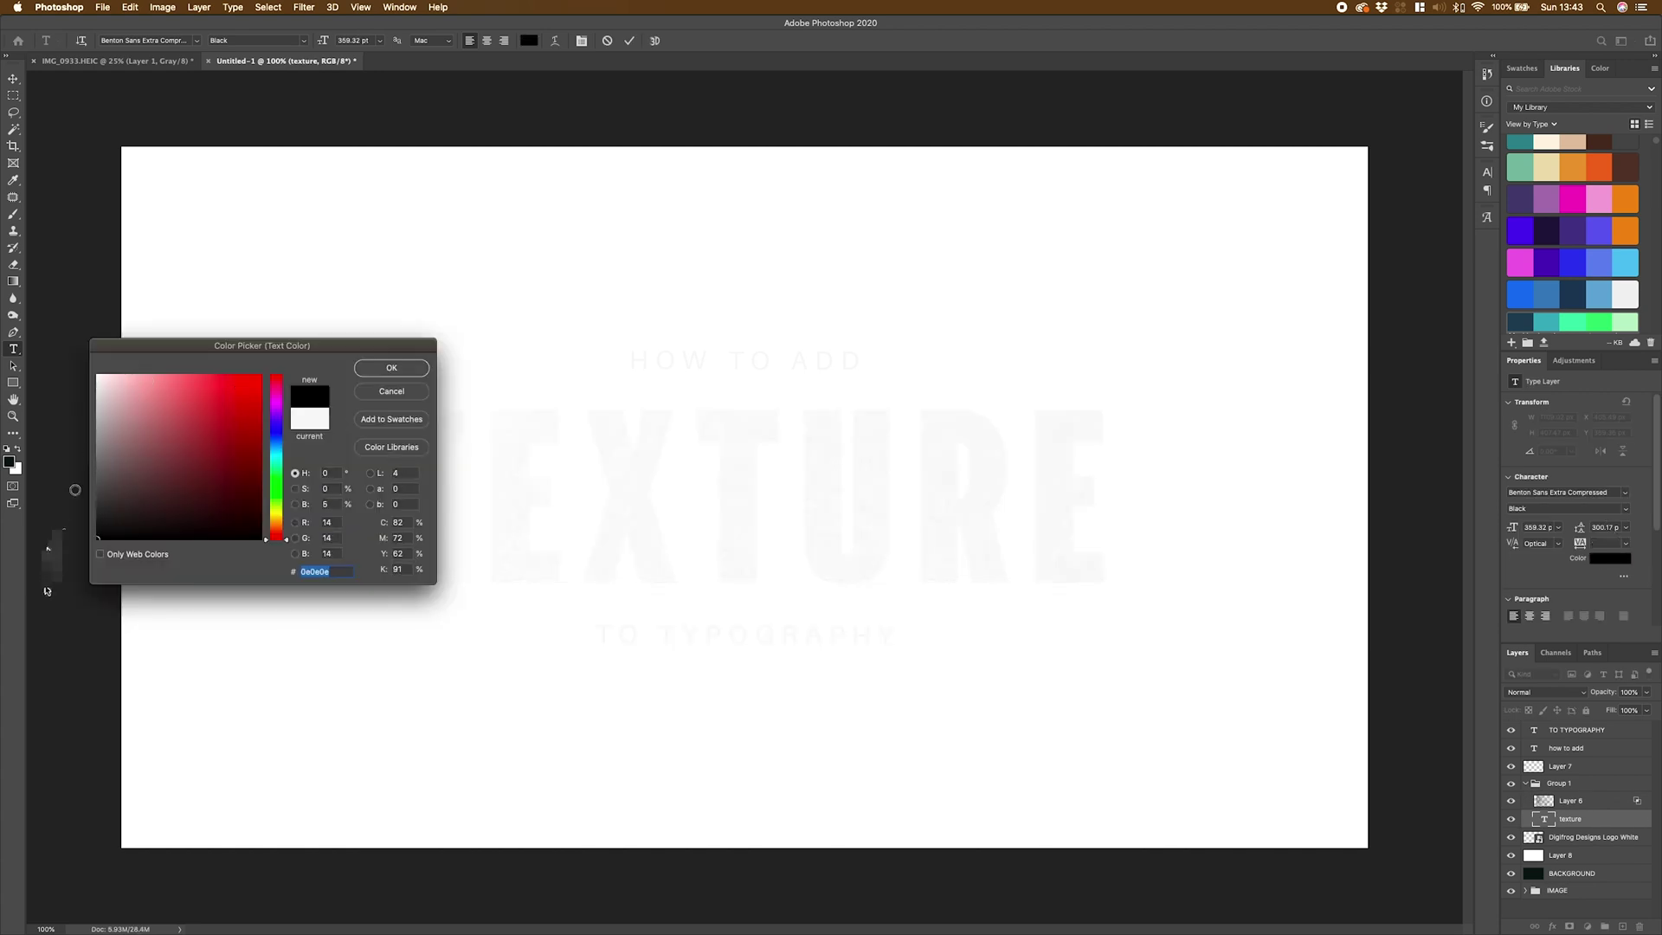
left_click(391, 367)
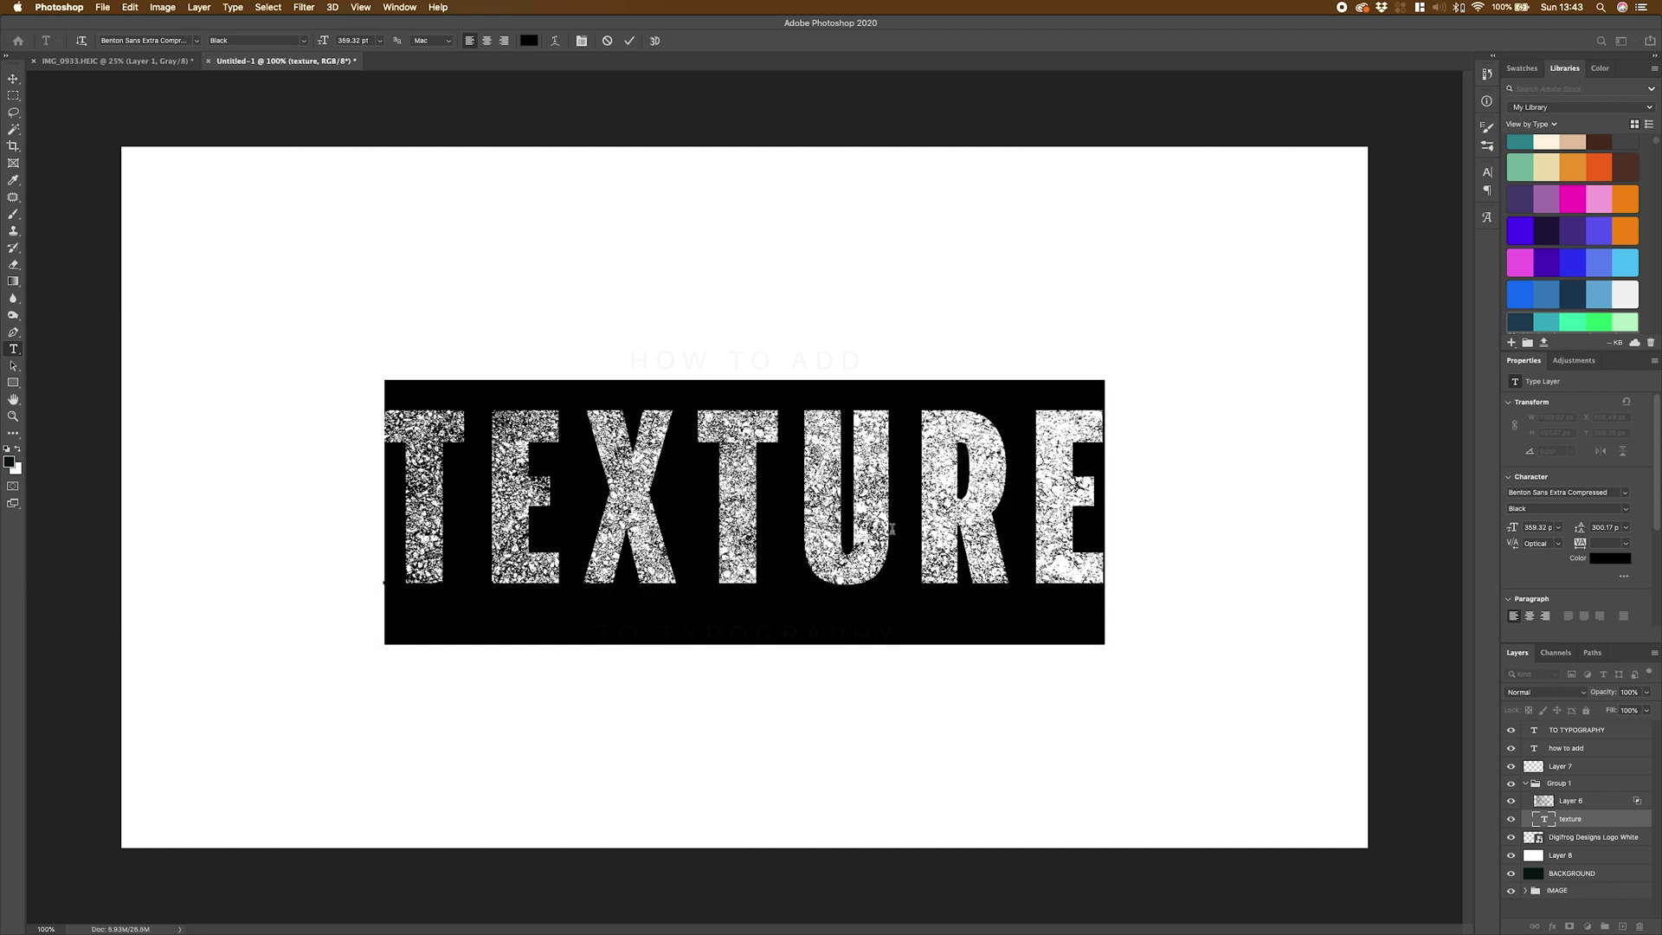
key("super+h")
left_click(889, 755)
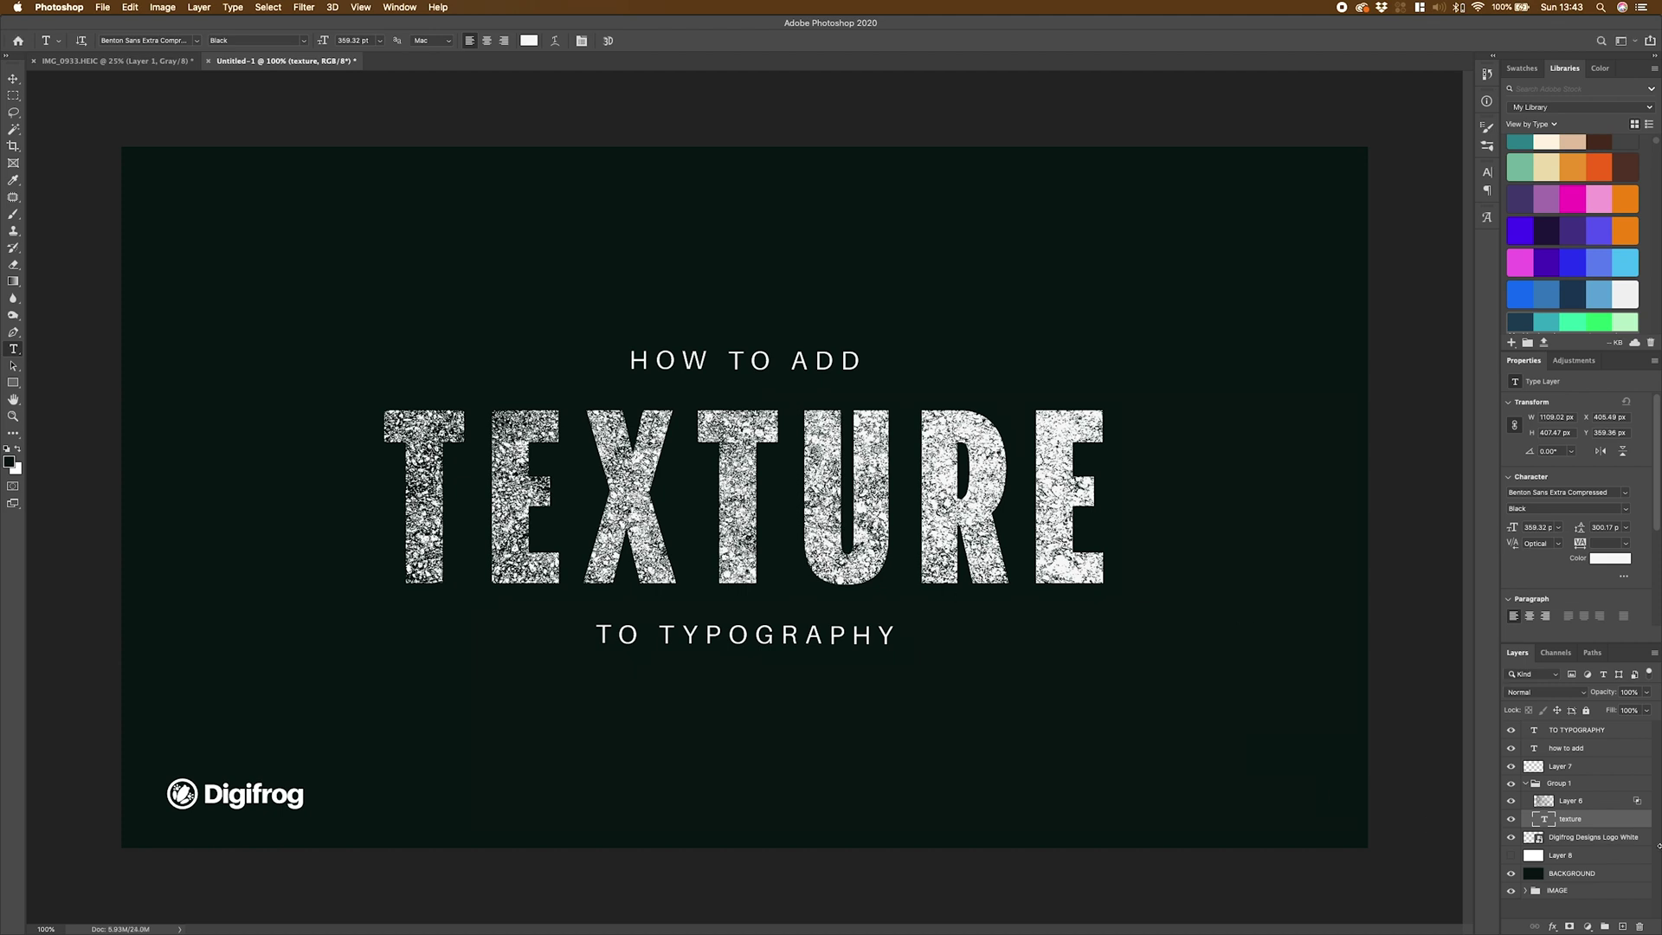
Move the "TO TYPOGRAPHY" and "how to add" text layers into Group 1, directly beneath Layer 6.
left_click(1568, 749)
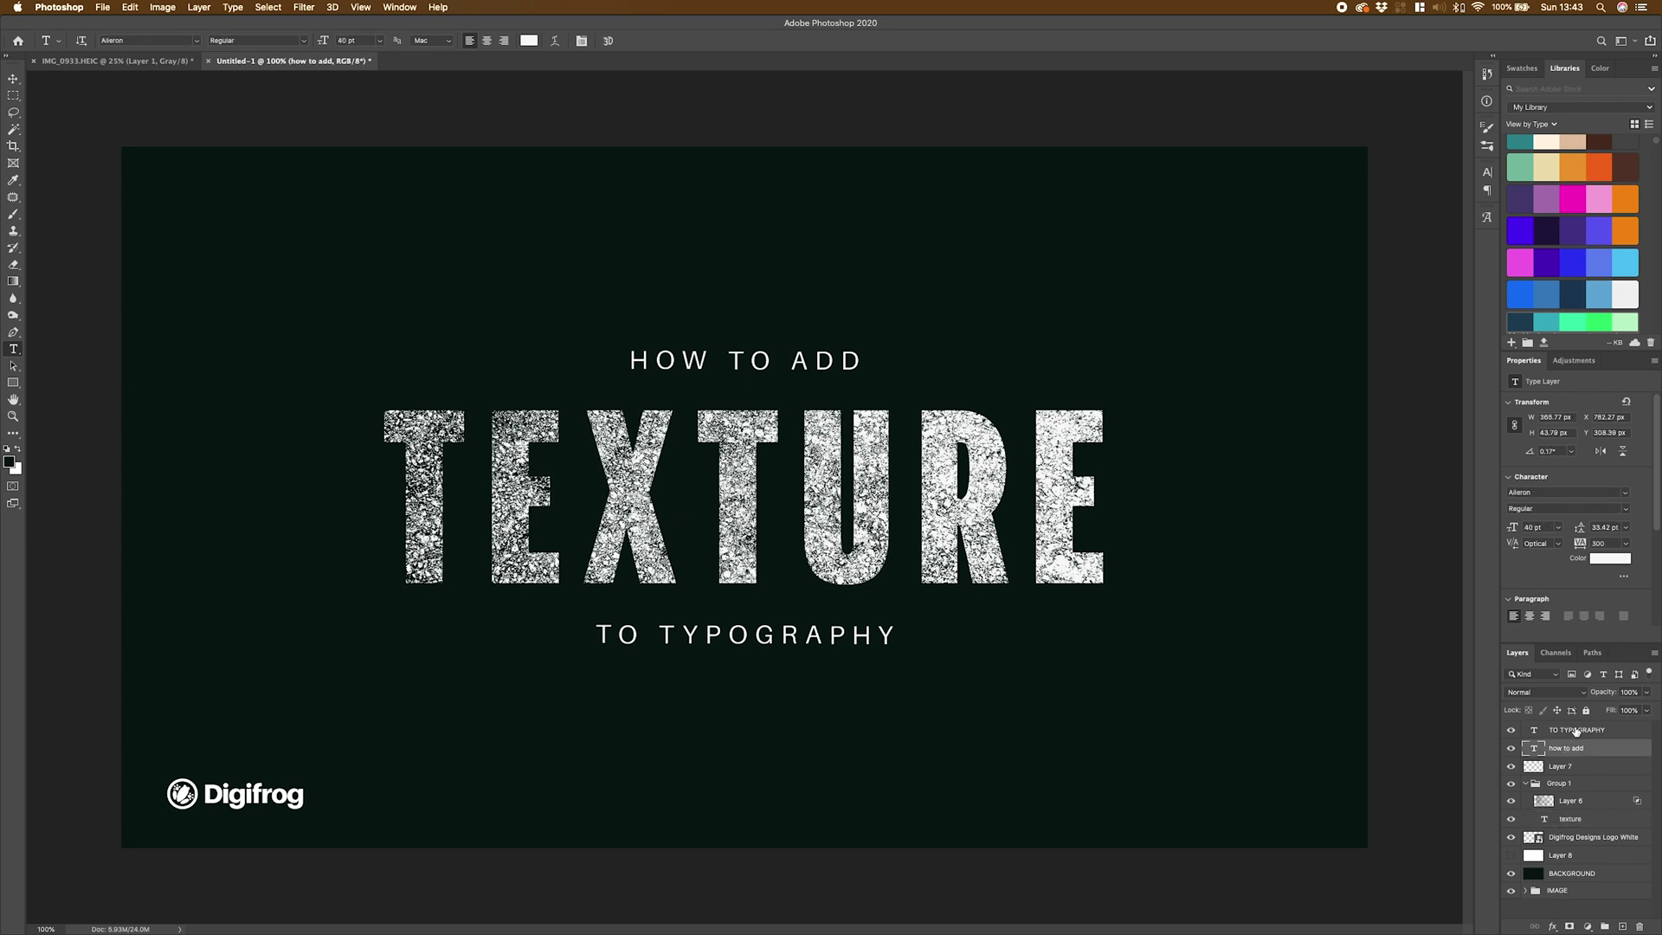
left_click_drag(1576, 731, 1577, 814)
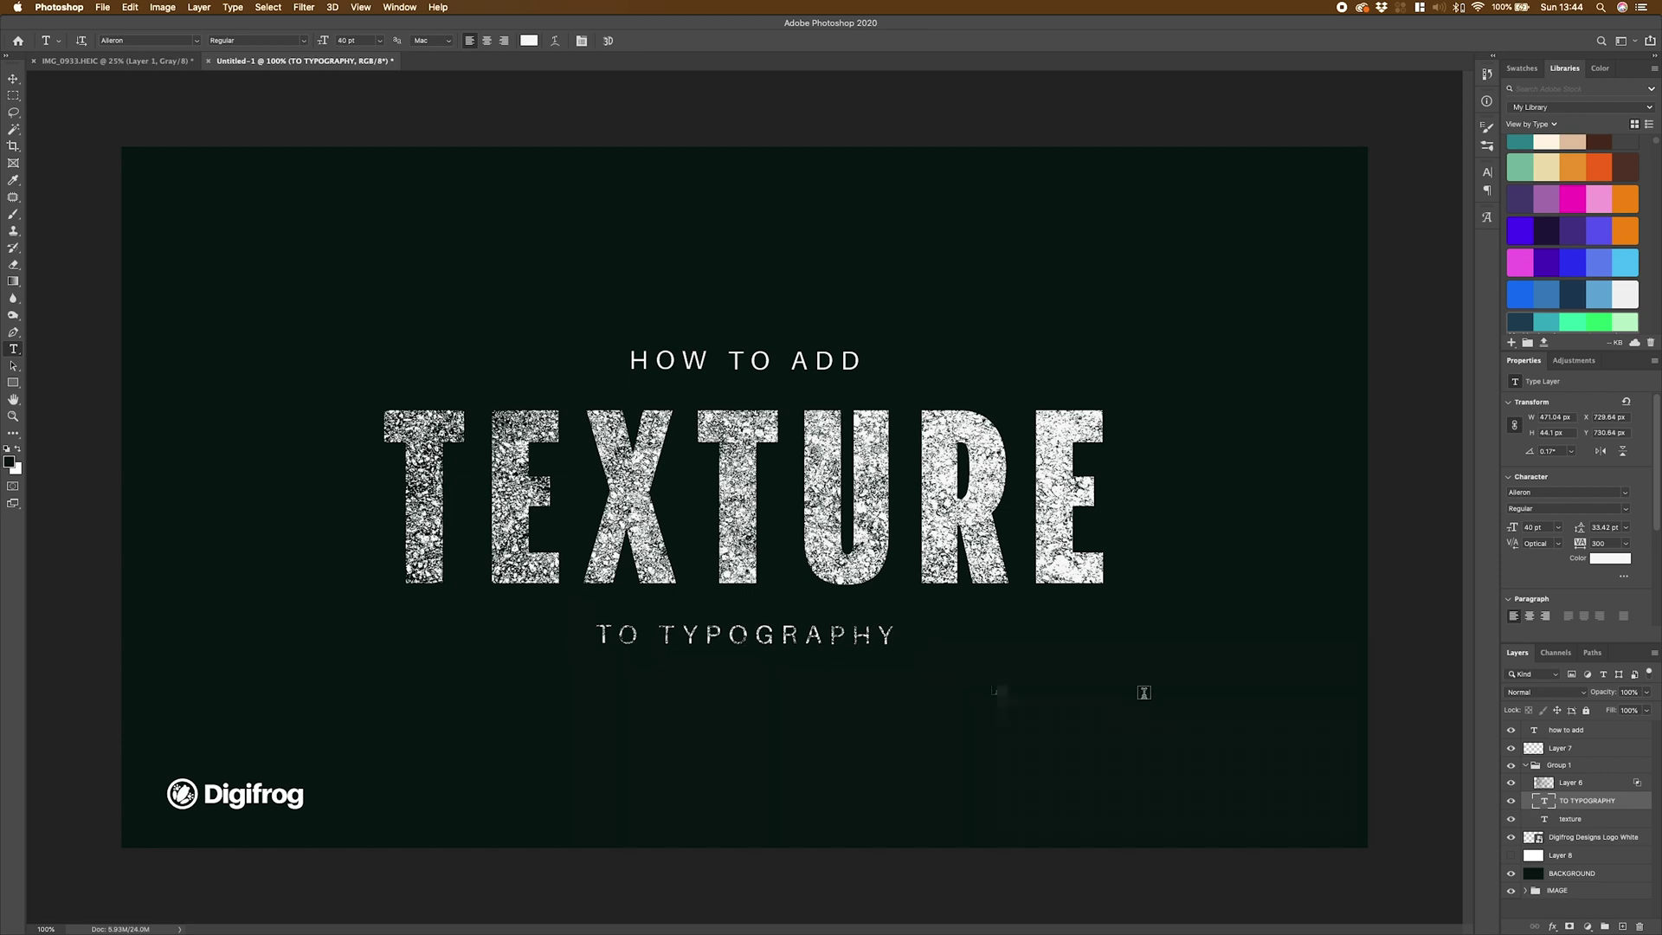
left_click_drag(1569, 732, 1569, 794)
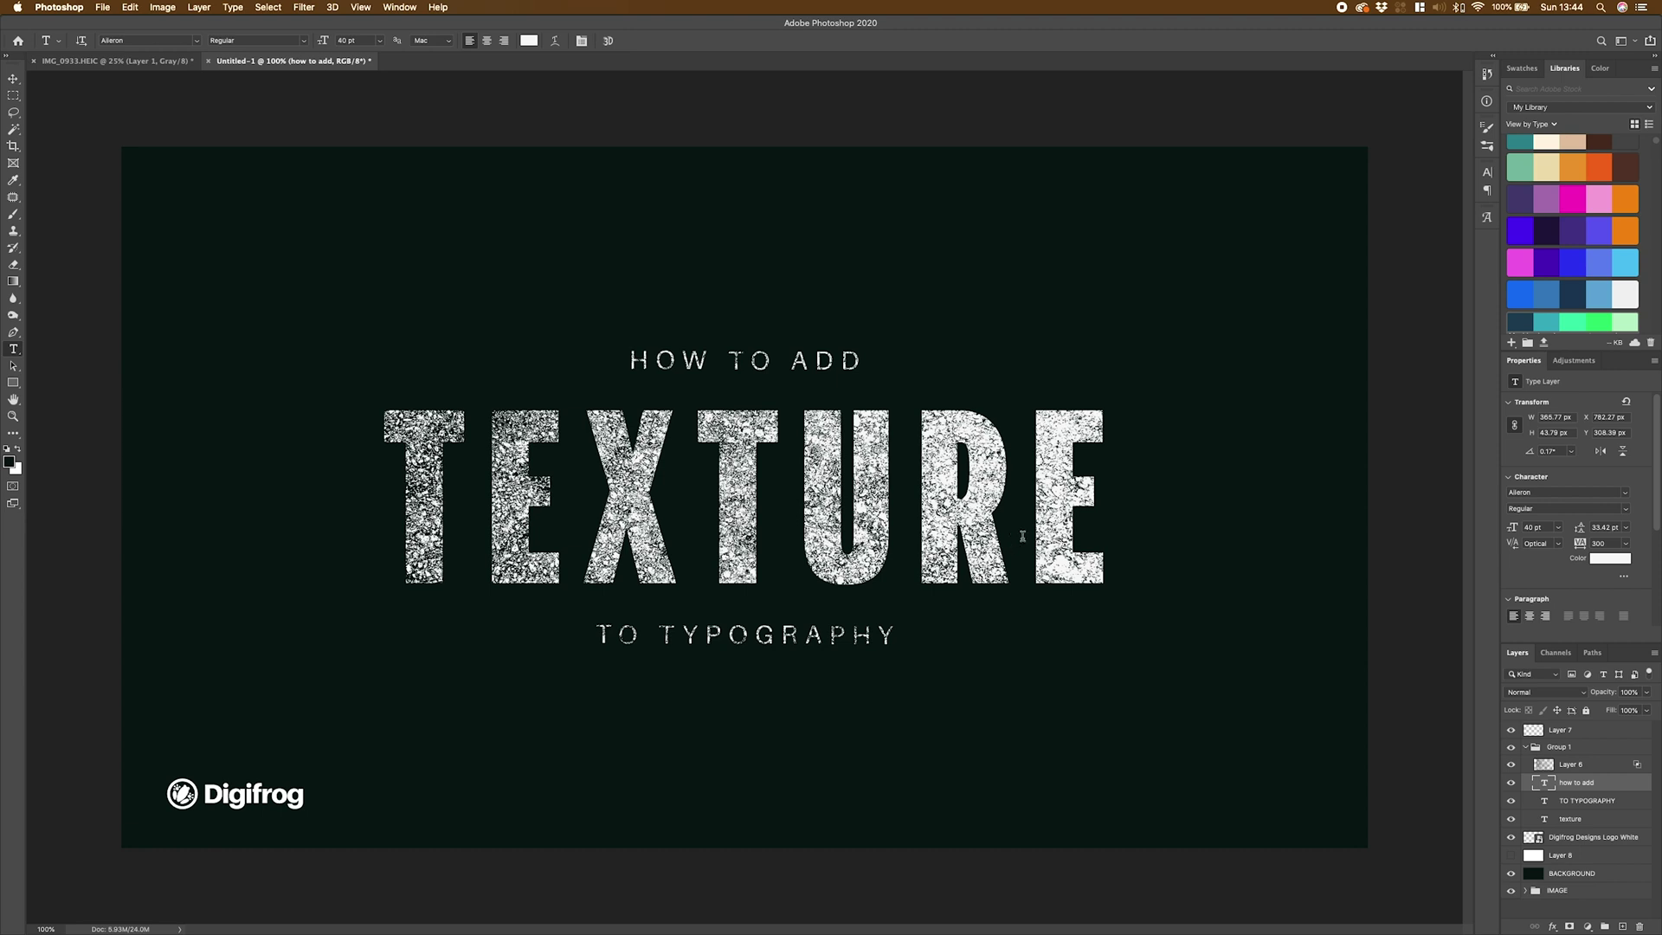
Duplicate the "texture" text layer and place the copy above Layer 6 inside Group 1.
left_click(1580, 819)
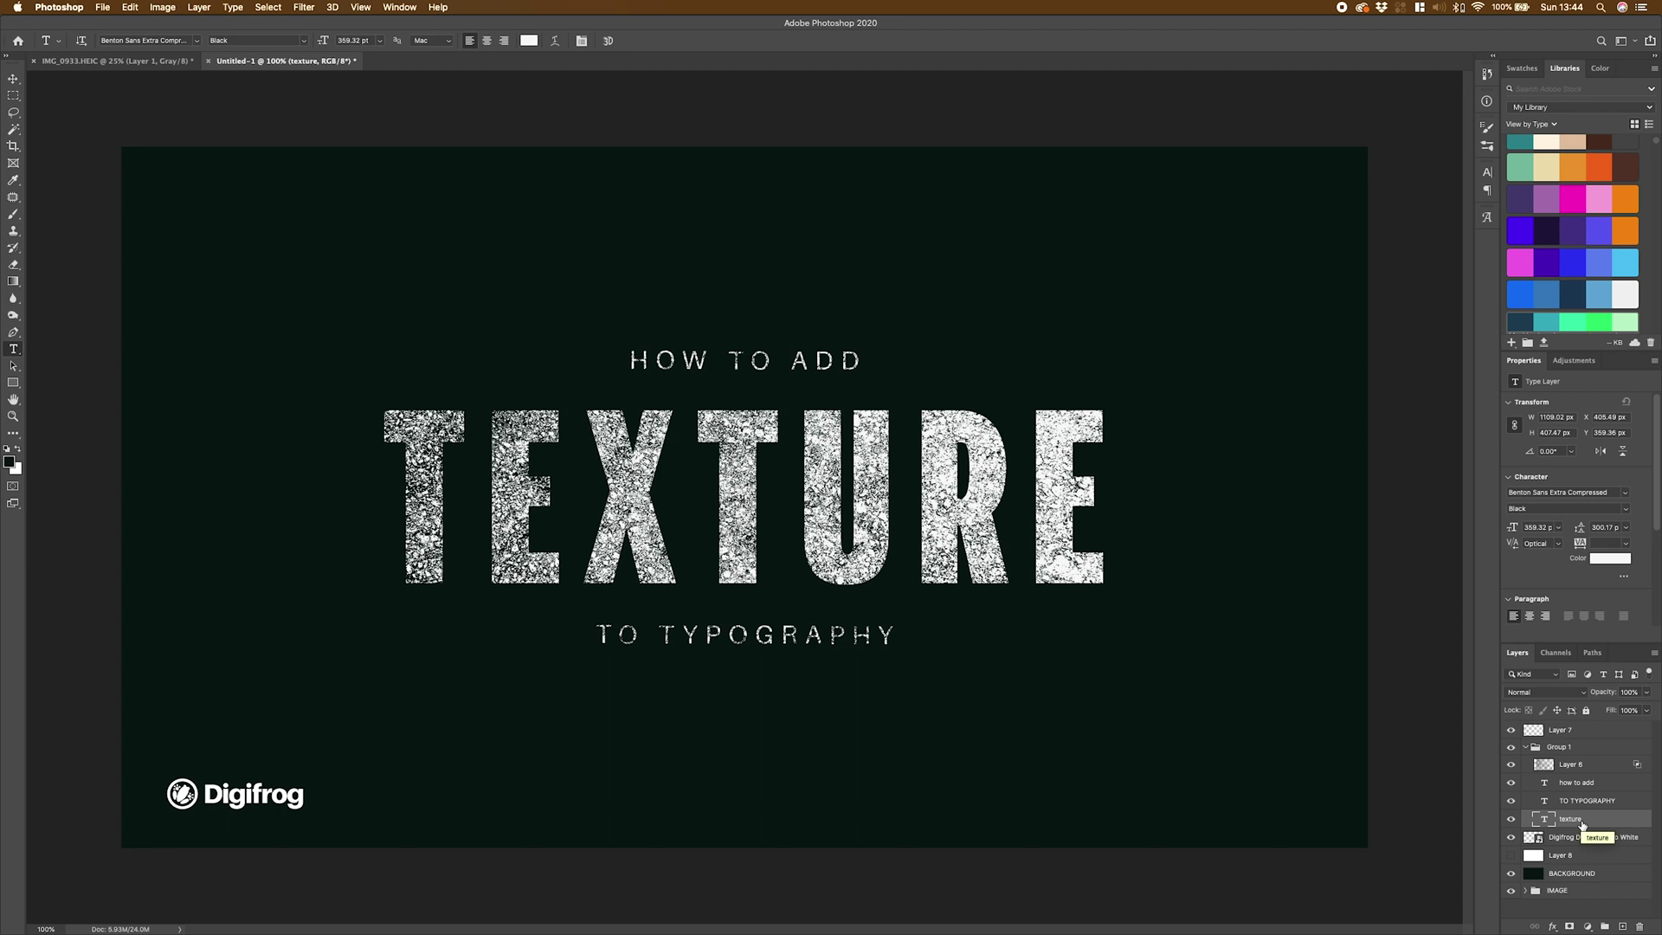
key("super+j")
left_click_drag(1580, 820, 1580, 763)
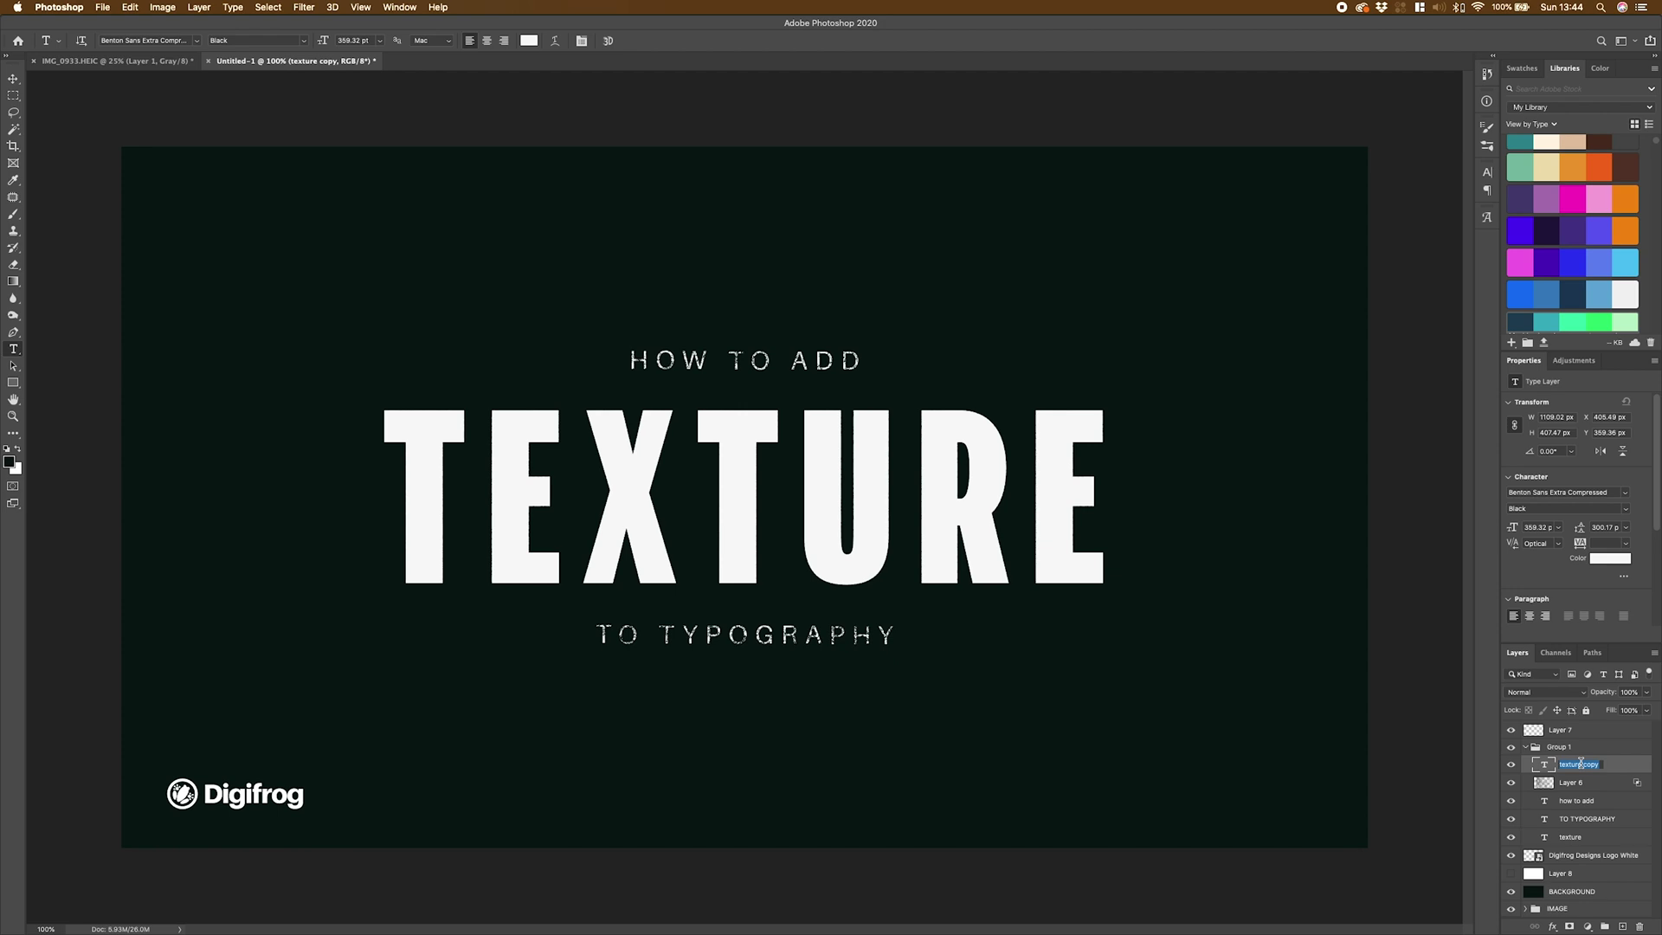
Set the fill opacity of the "texture copy" layer to 0% in its blending options.
double_click(1624, 771)
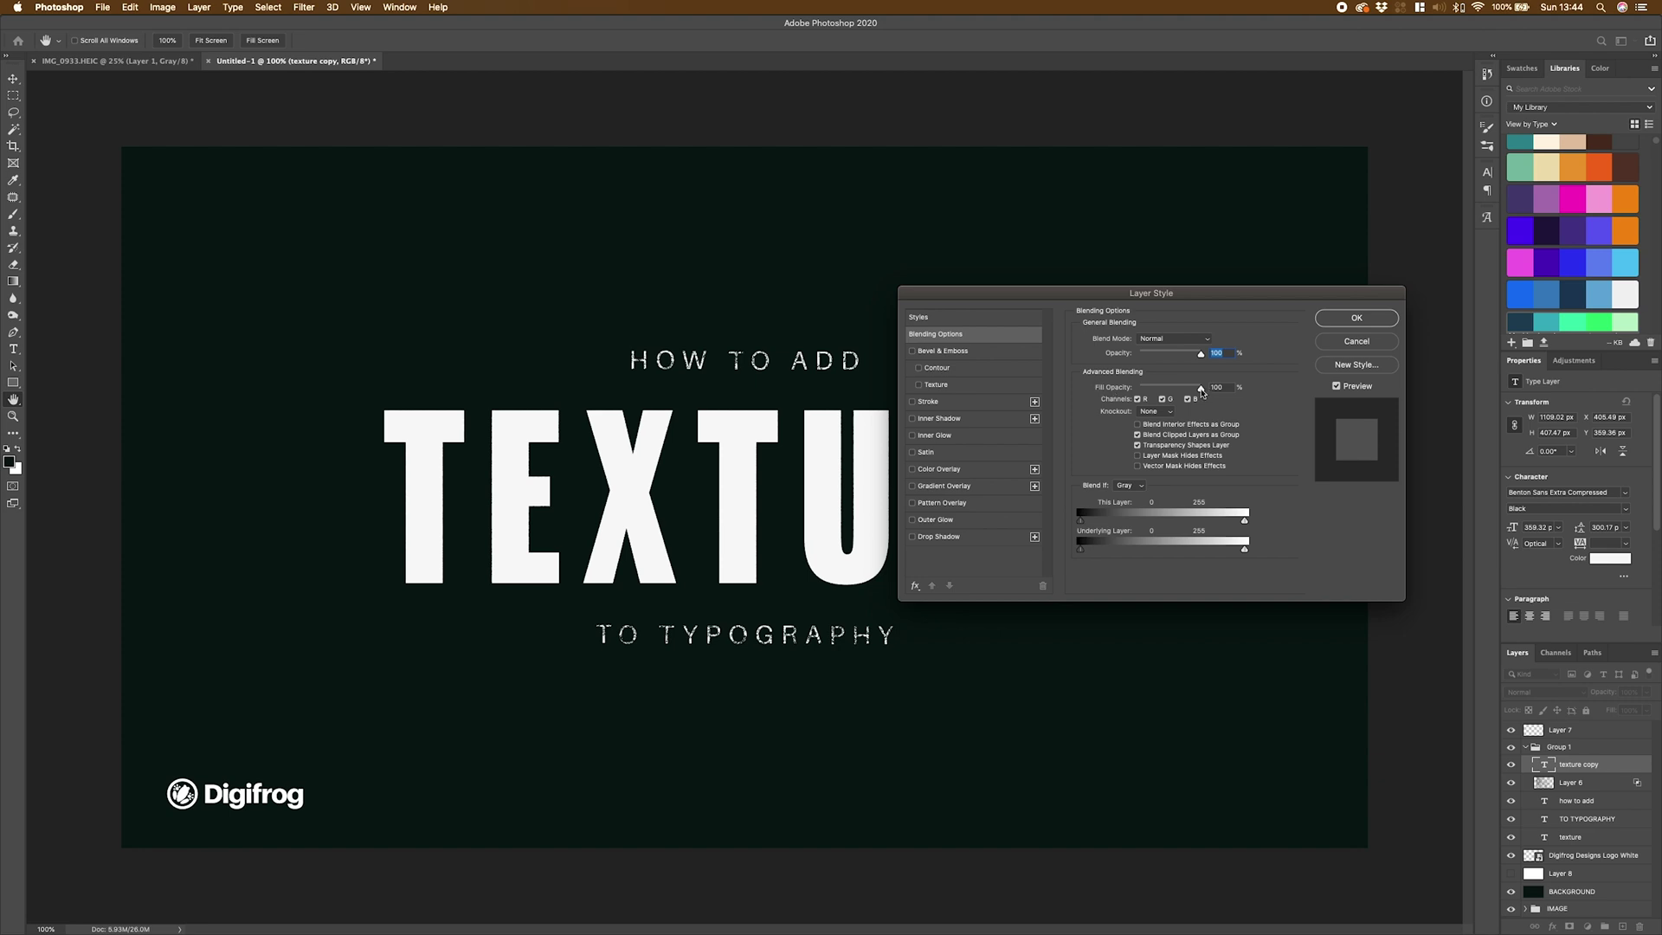
left_click_drag(1202, 392, 1112, 392)
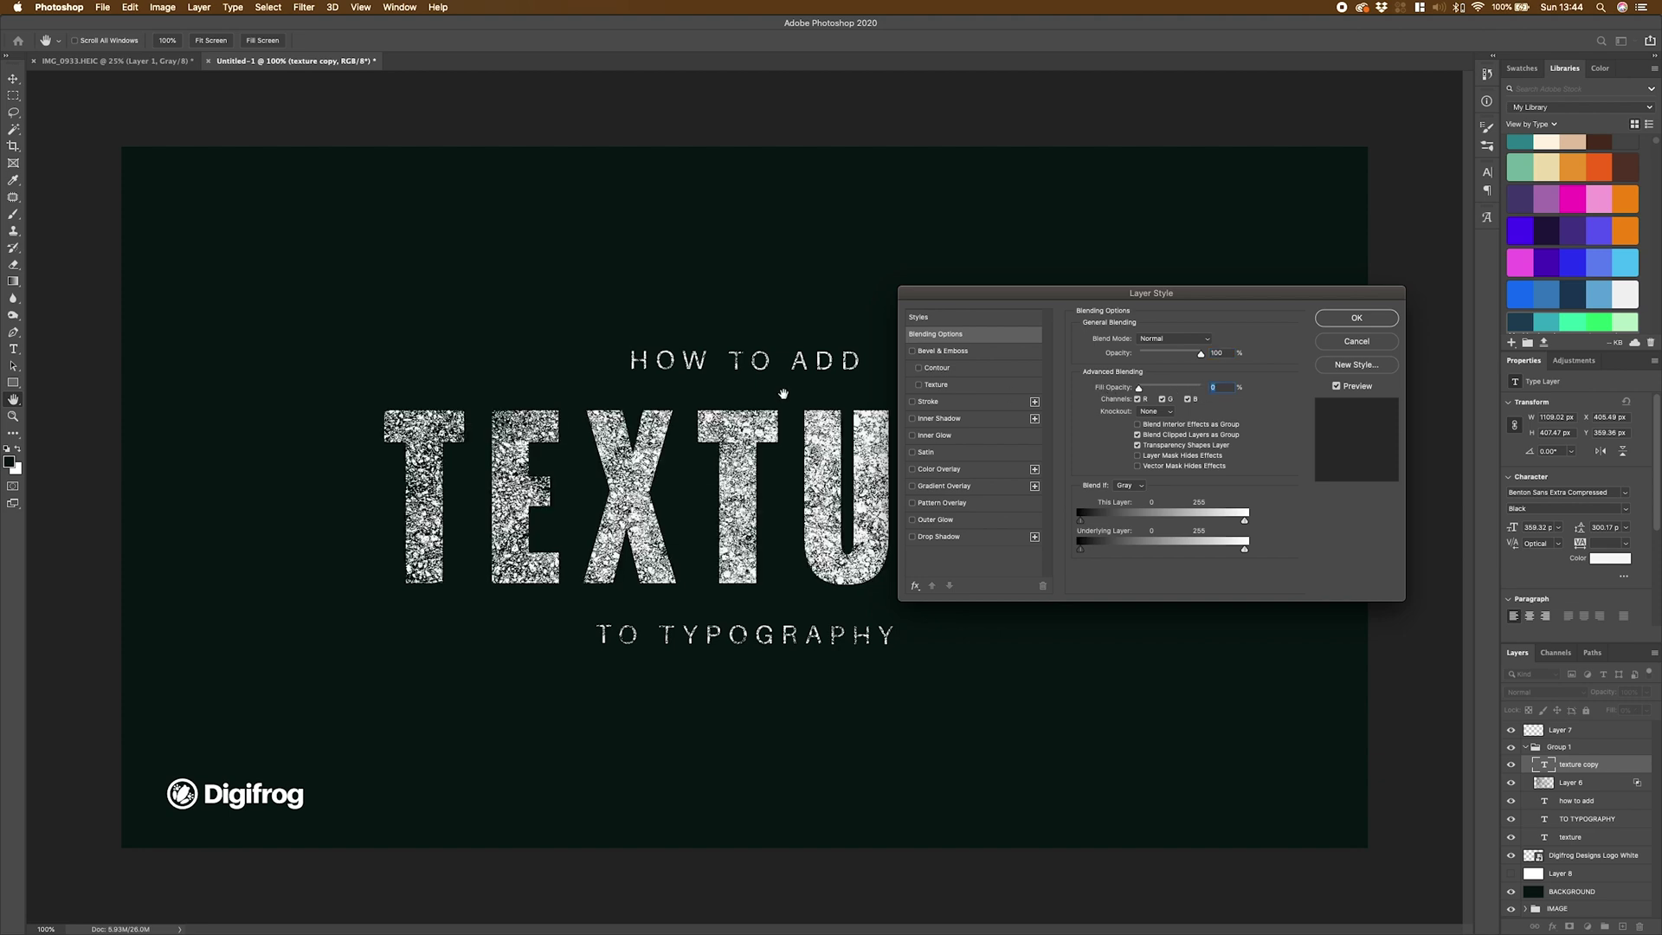
key("shift+Tab")
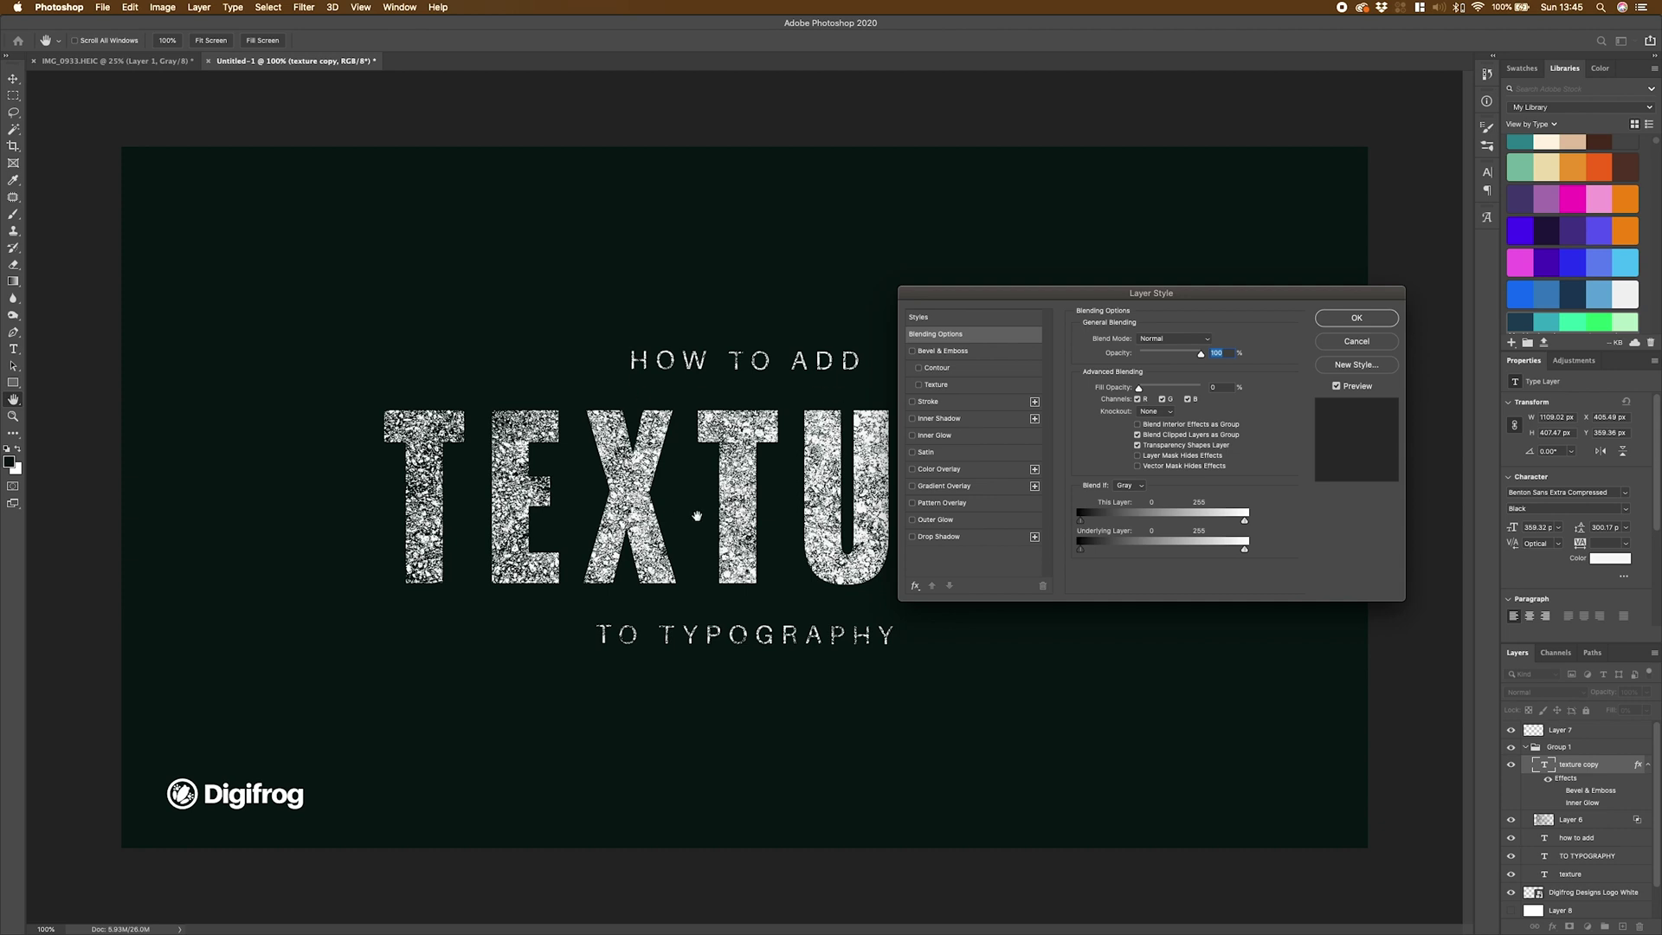
Enable an Inner Glow effect on the "texture copy" layer and set its glow color to white, ffffff.
left_click(911, 436)
left_click(935, 436)
left_click(1108, 384)
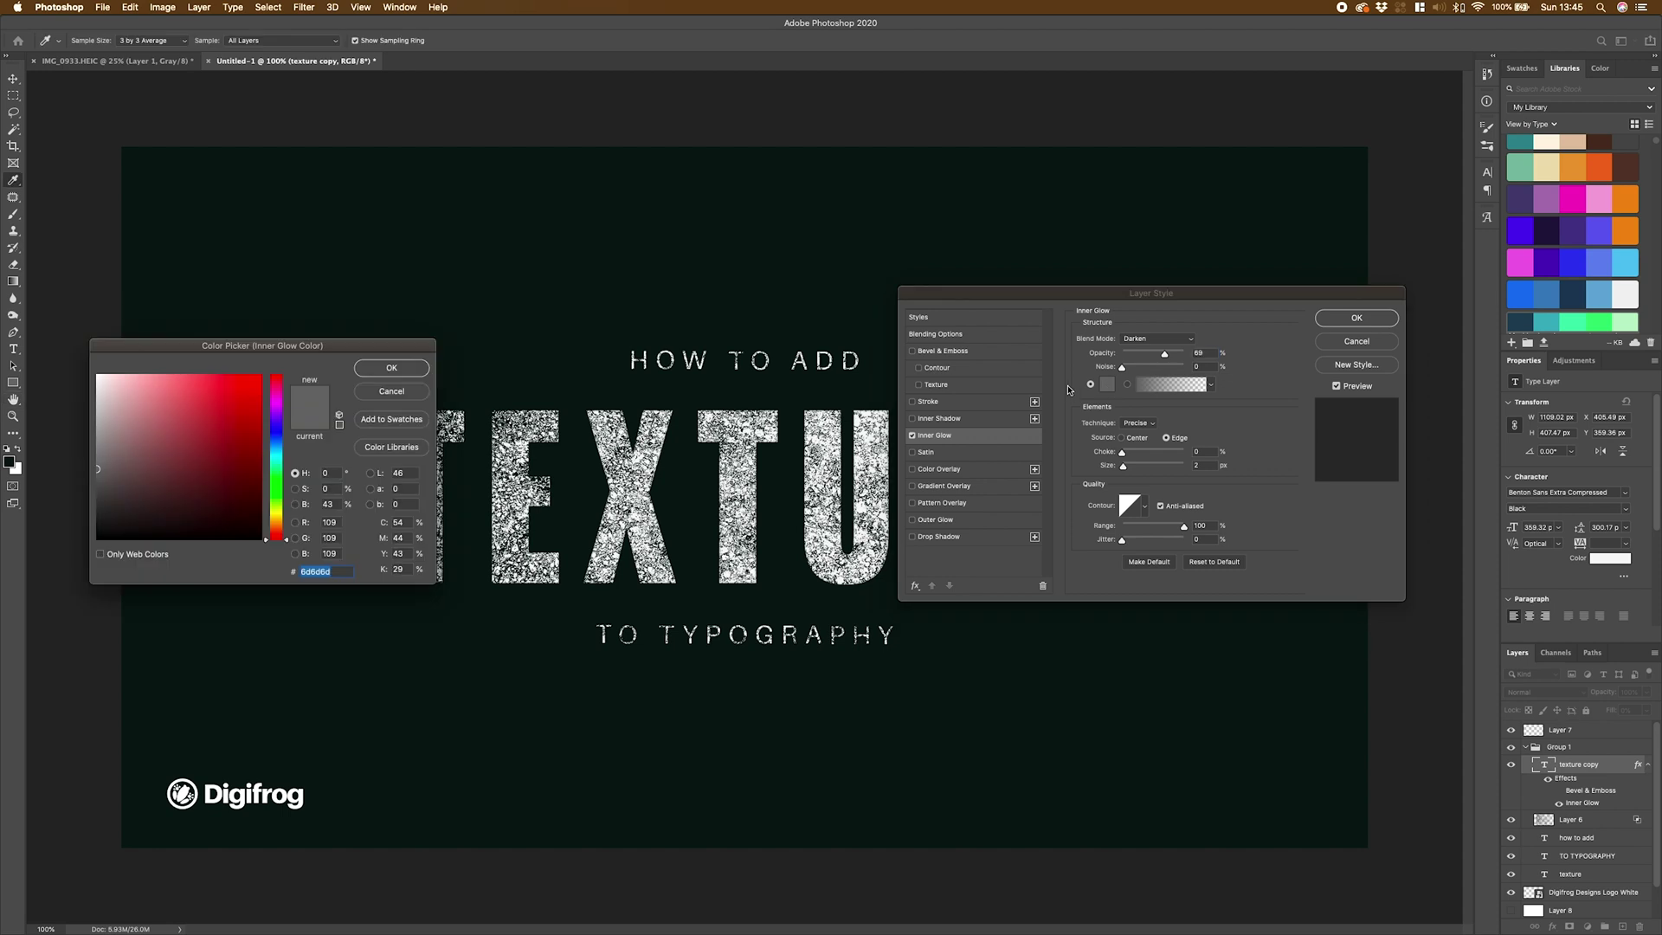
type("ffffff")
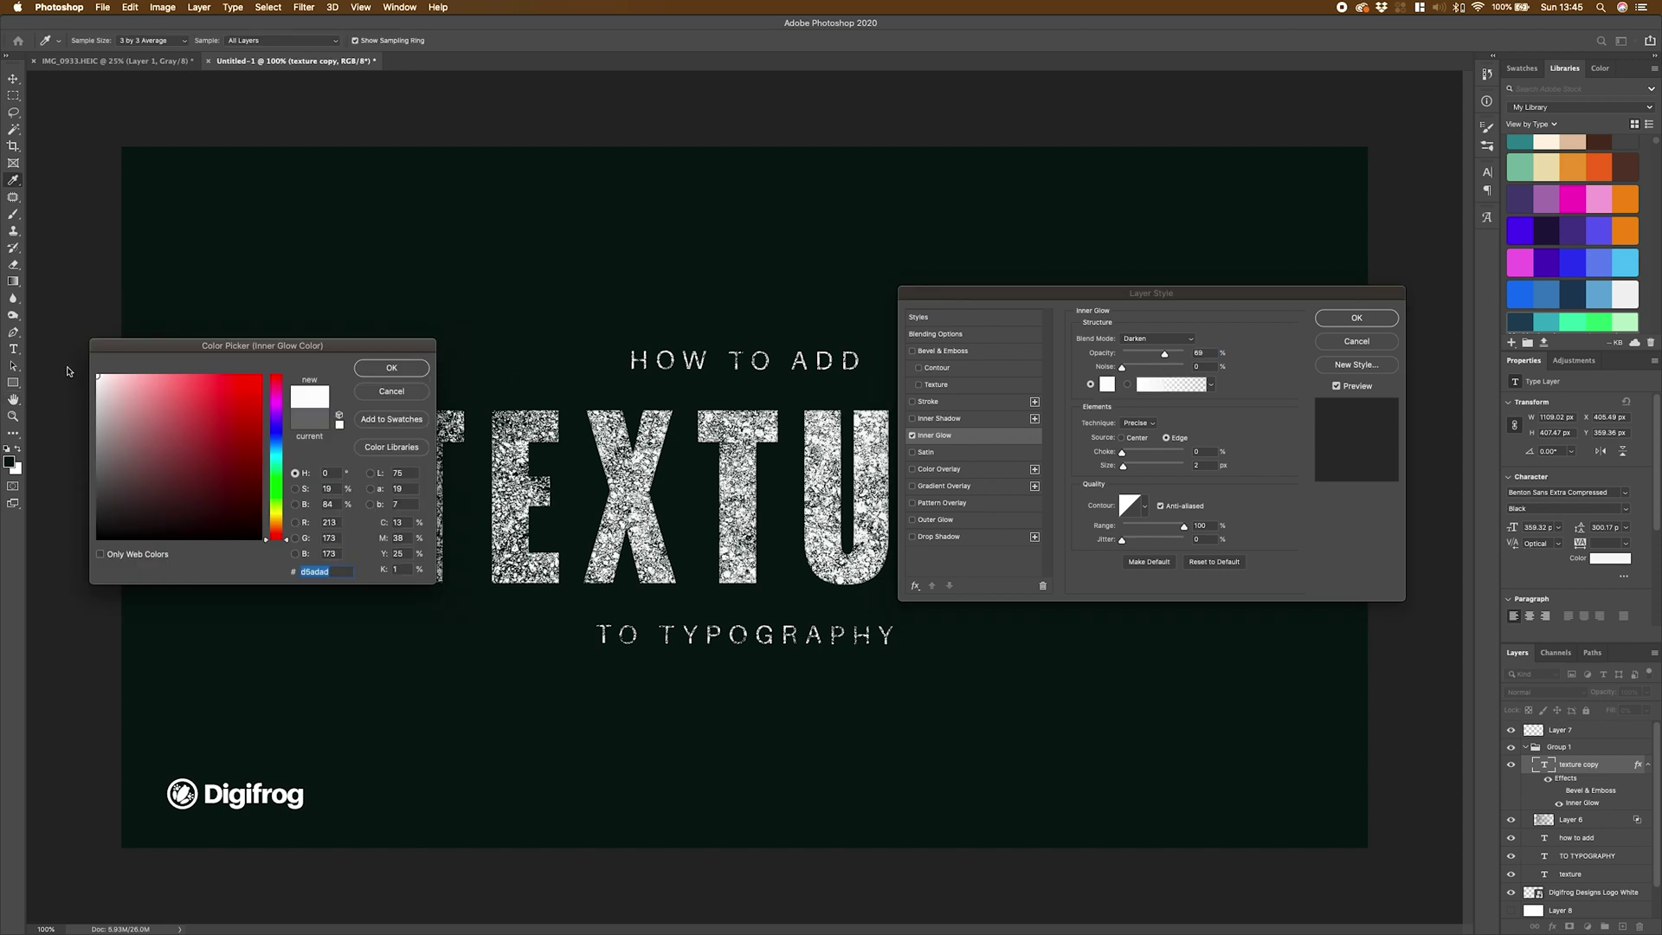
key("Return")
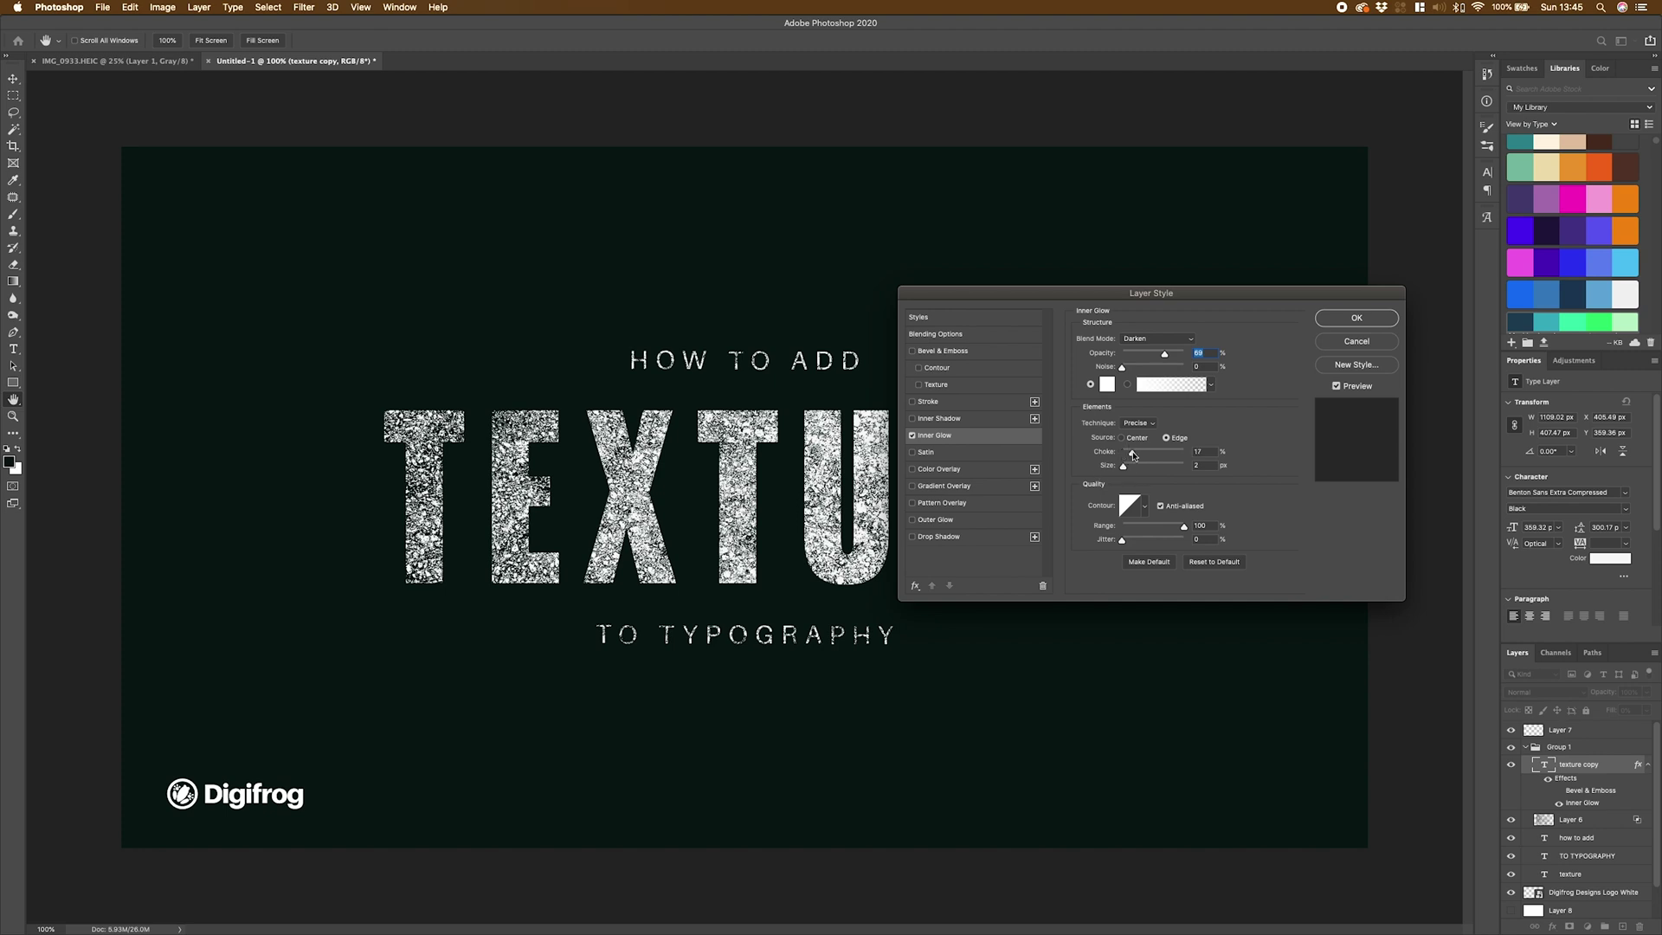
Set the Inner Glow to Normal blend mode, 100% opacity, 71% choke and a size of 13 px.
left_click_drag(1123, 468, 1156, 472)
left_click(1187, 338)
left_click(1157, 338)
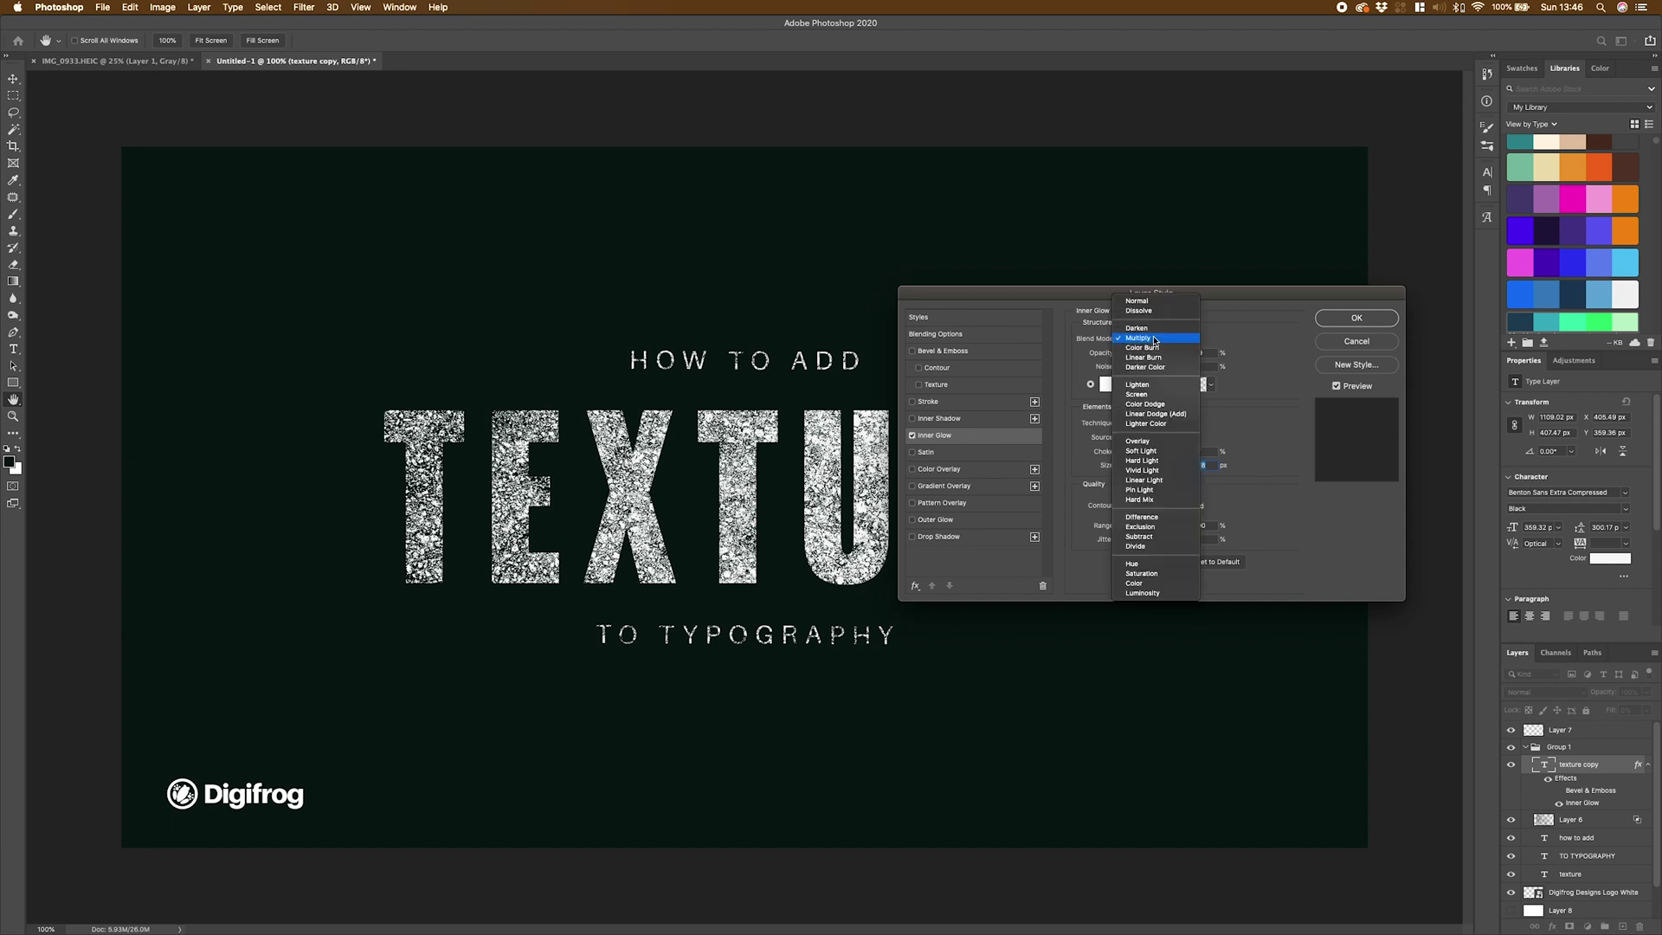
left_click(1151, 303)
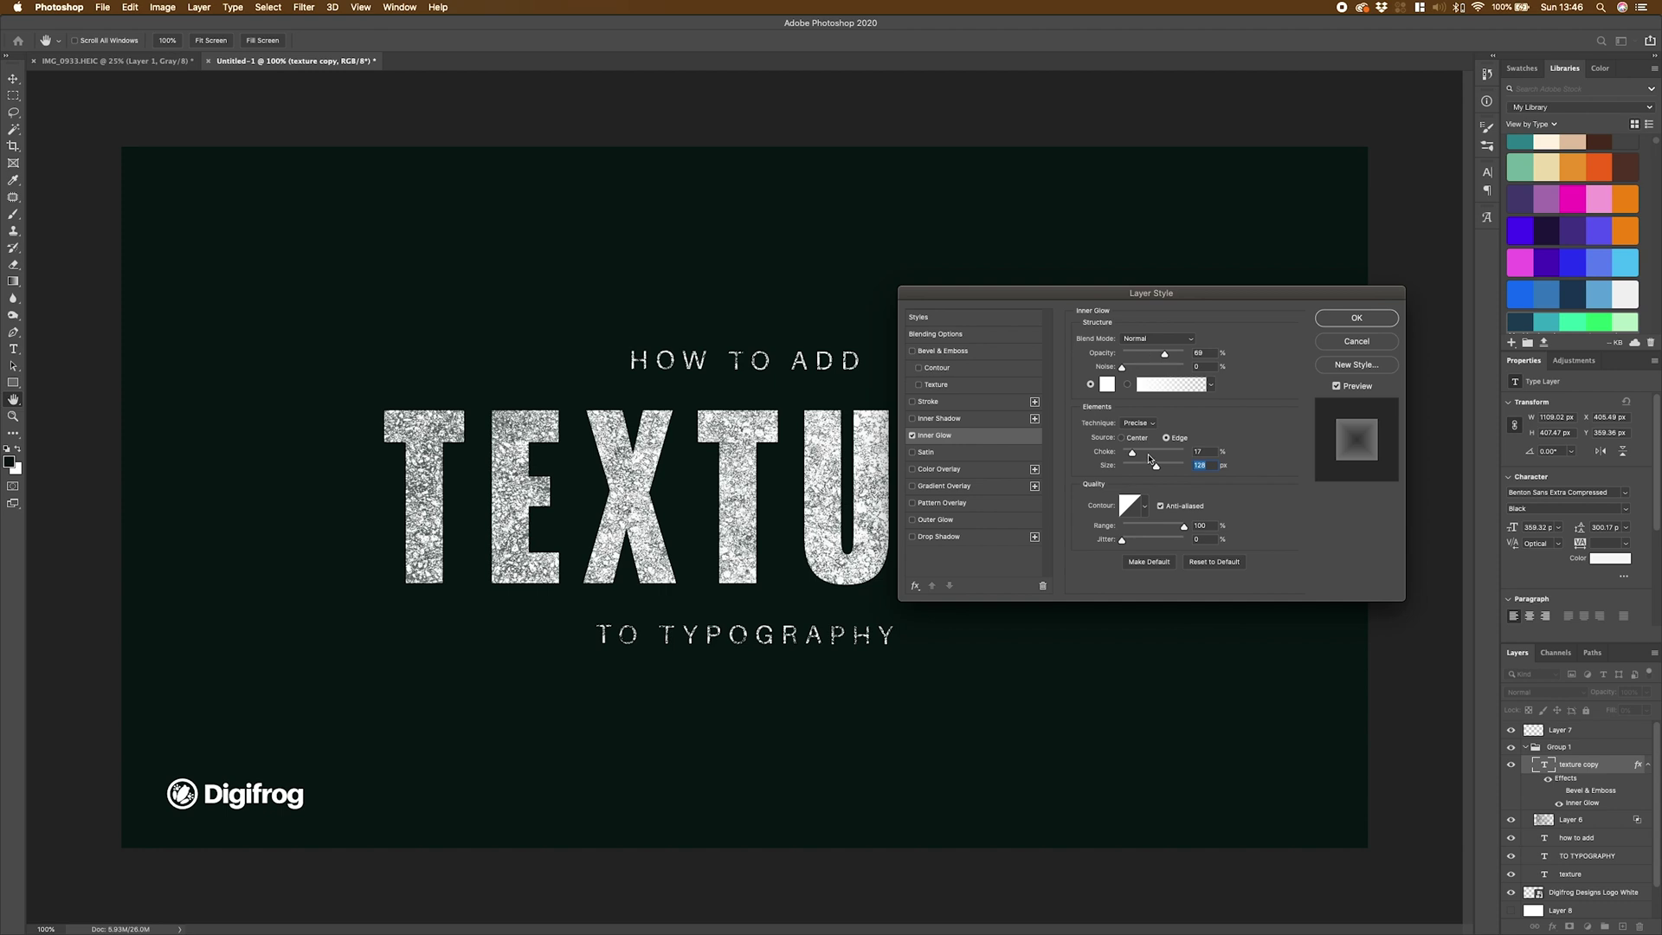
left_click_drag(1165, 358, 1185, 354)
mouse_move(1150, 469)
left_mouse_down()
mouse_move(1129, 465)
mouse_move(1167, 455)
left_mouse_up()
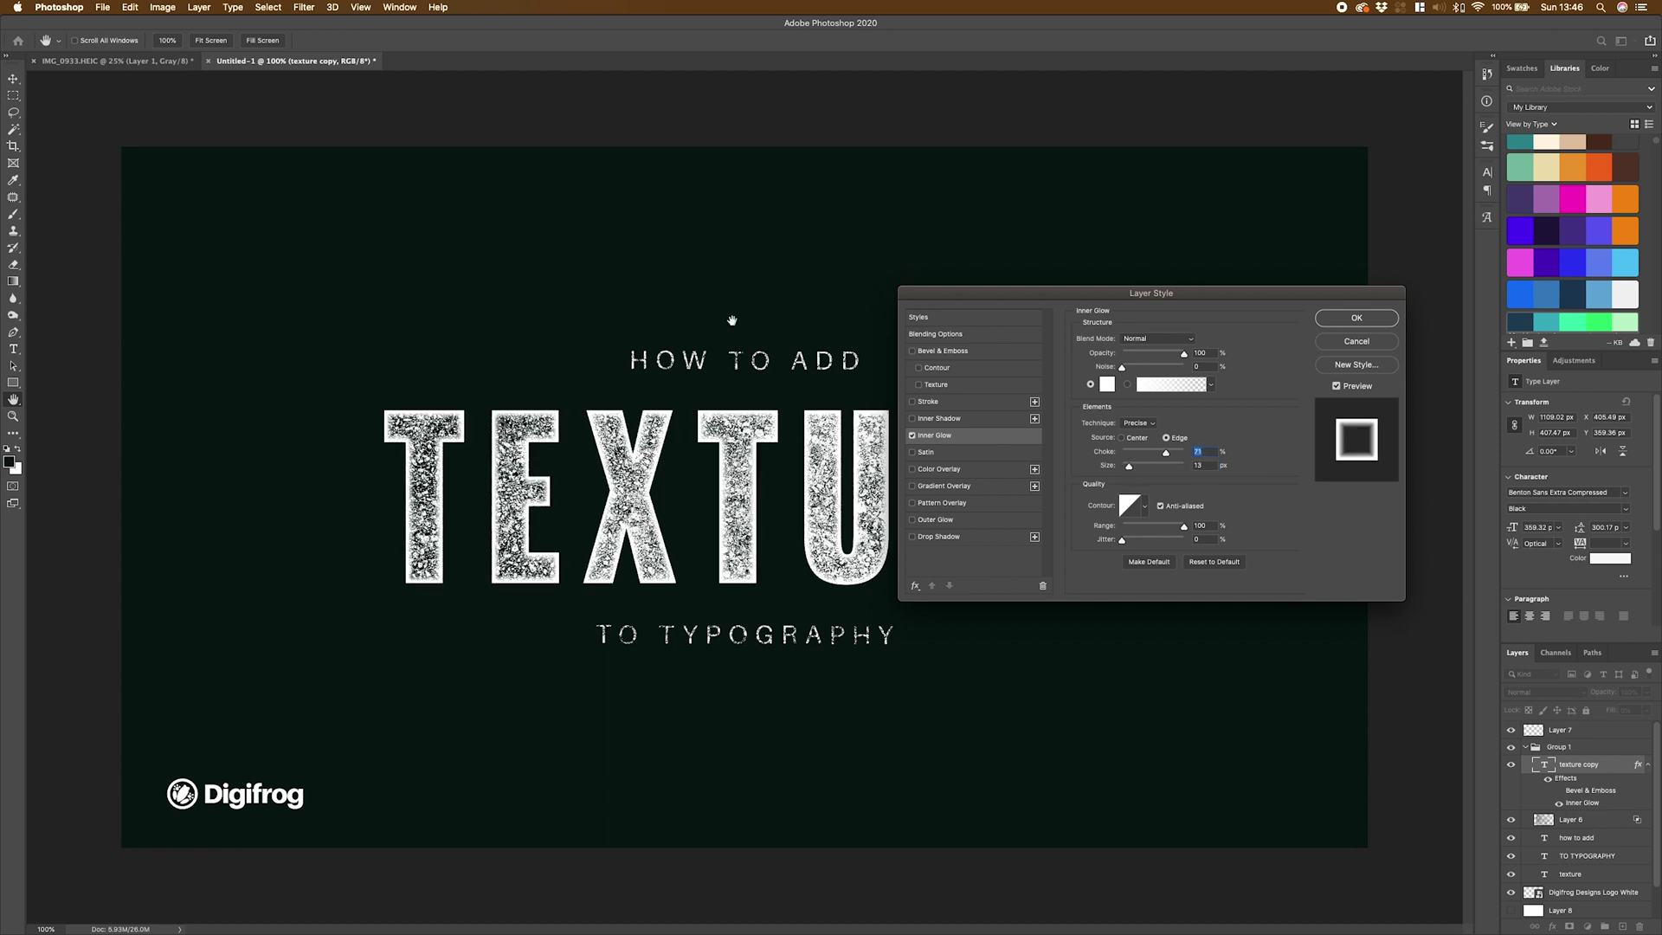
Set the Inner Glow choke to 60% with a size of 13 px and apply the layer style.
scroll(703, 392, "up", 5)
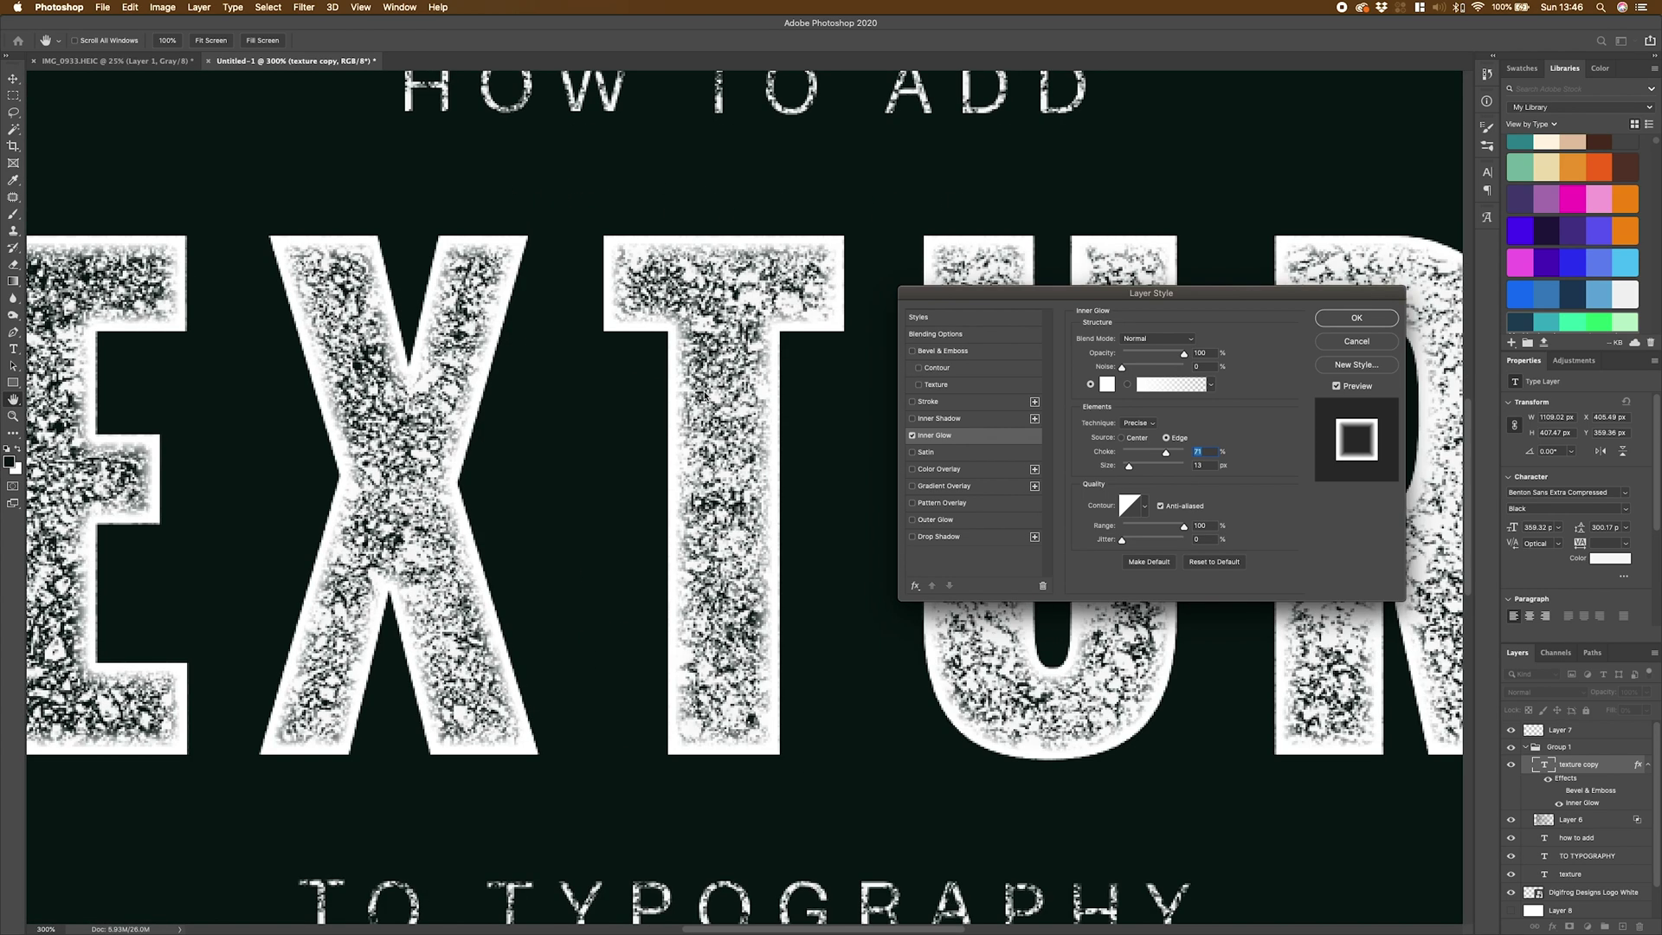
scroll(703, 392, "up", 1)
mouse_move(1129, 466)
left_mouse_down()
mouse_move(1171, 456)
mouse_move(1132, 469)
left_mouse_up()
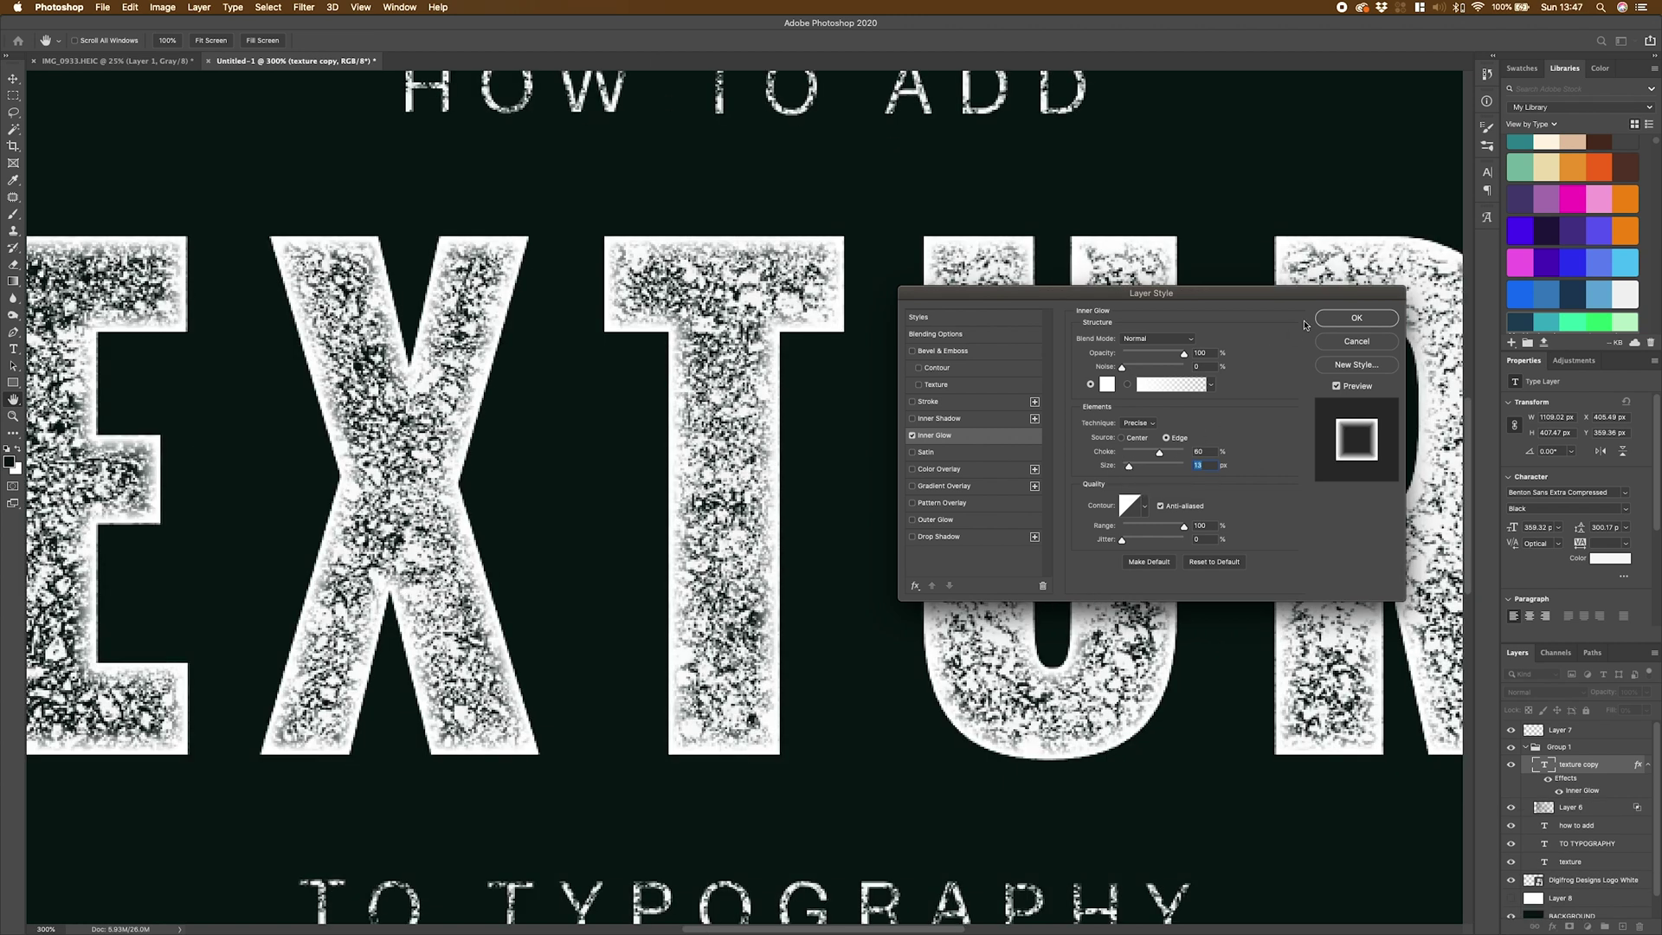
left_click(1338, 318)
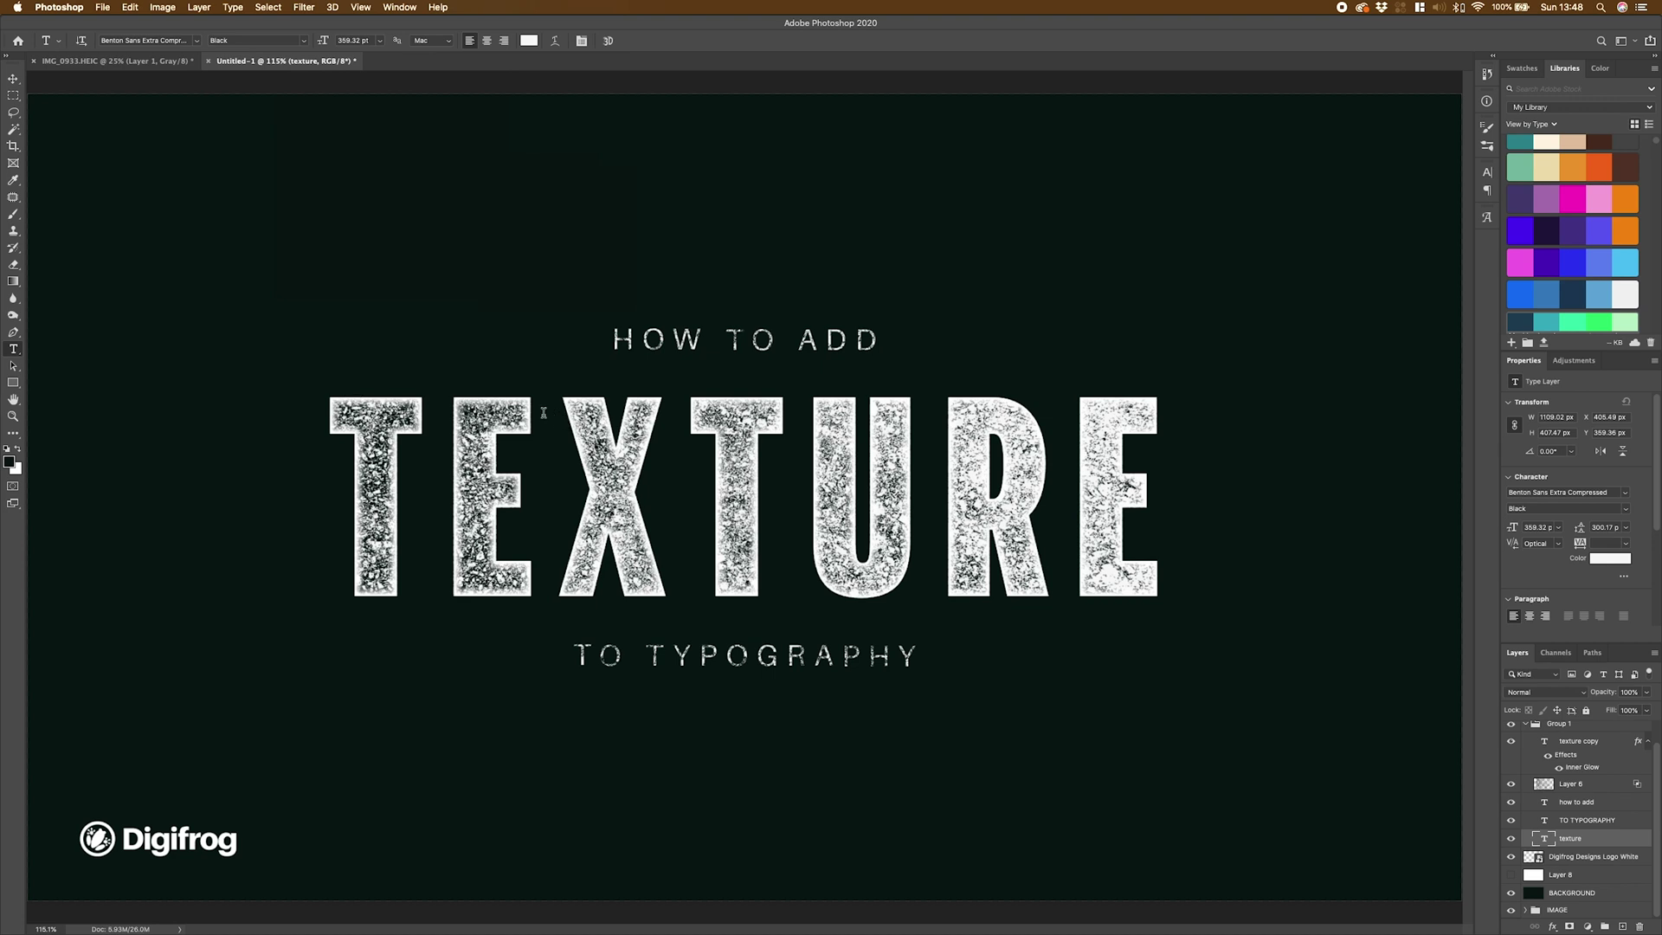
Convert the "texture" layer to a smart object and apply a Ripple filter with size Large and amount 20%.
left_click(306, 11)
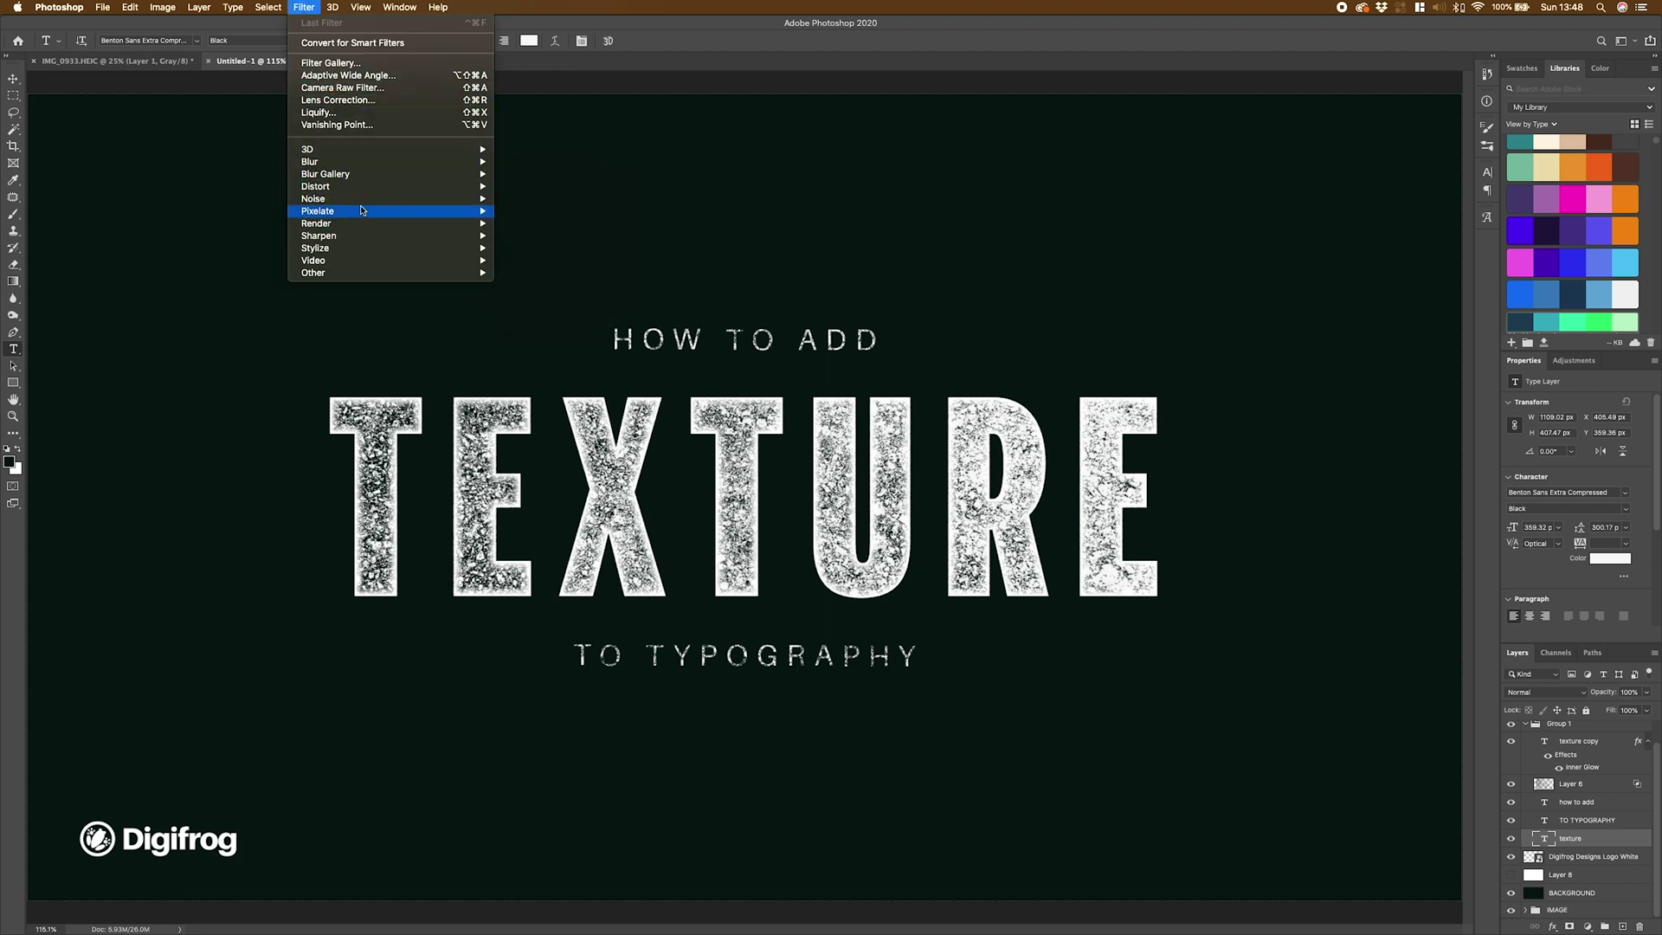
mouse_move(383, 190)
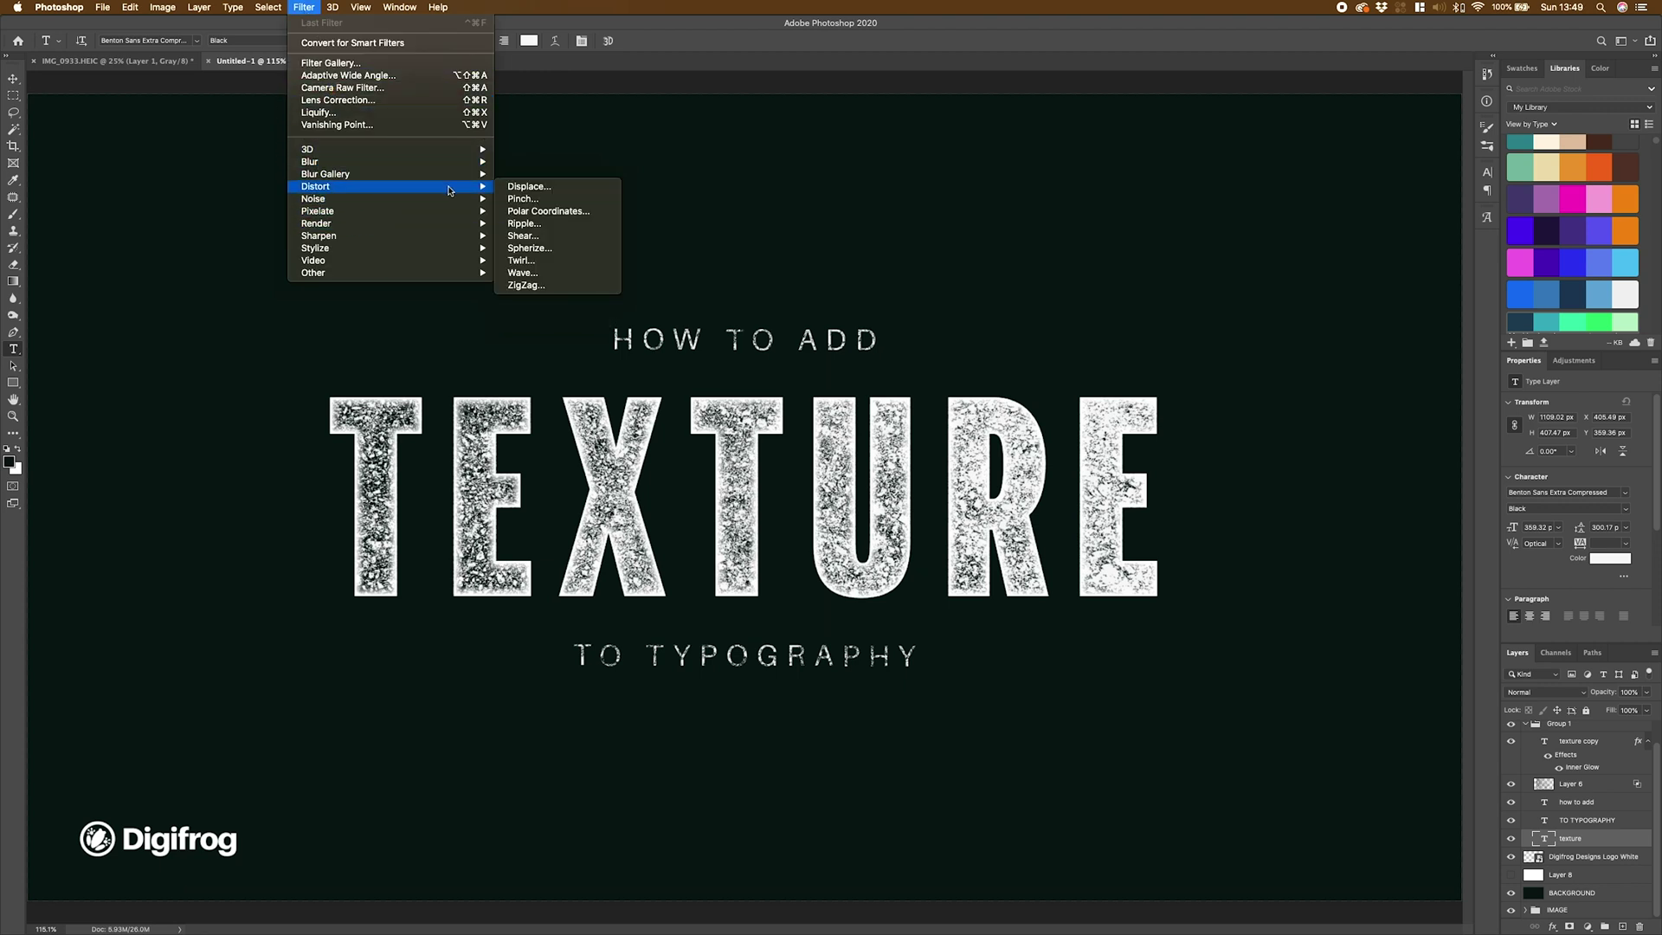
left_click(535, 227)
left_click(891, 304)
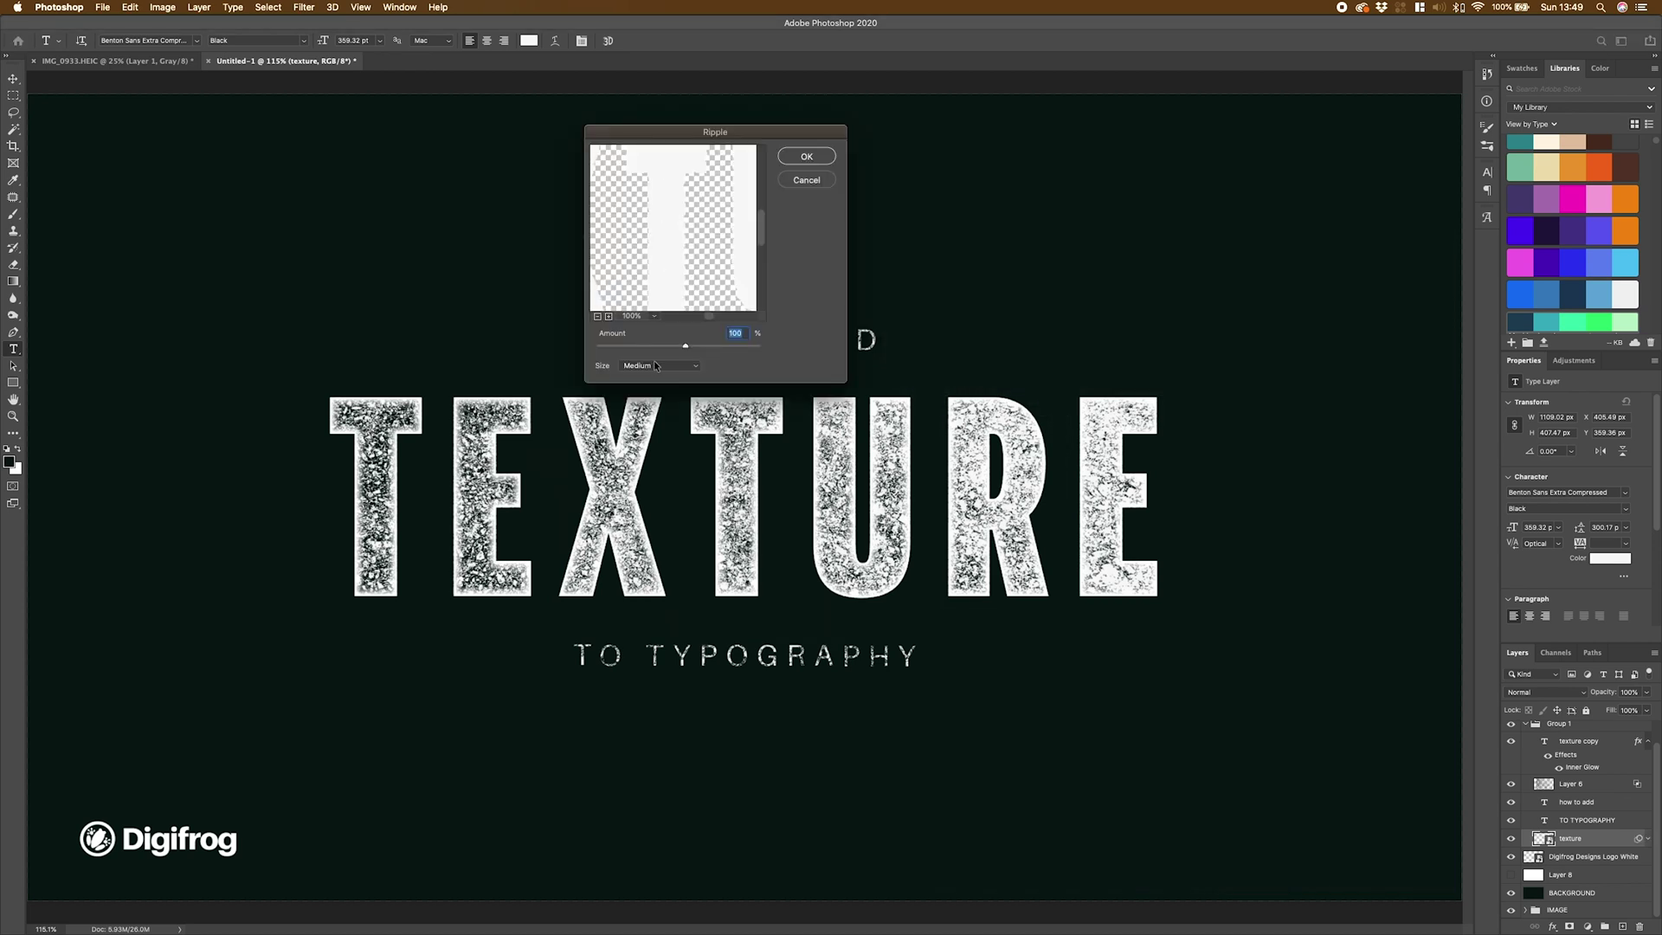
left_click(681, 369)
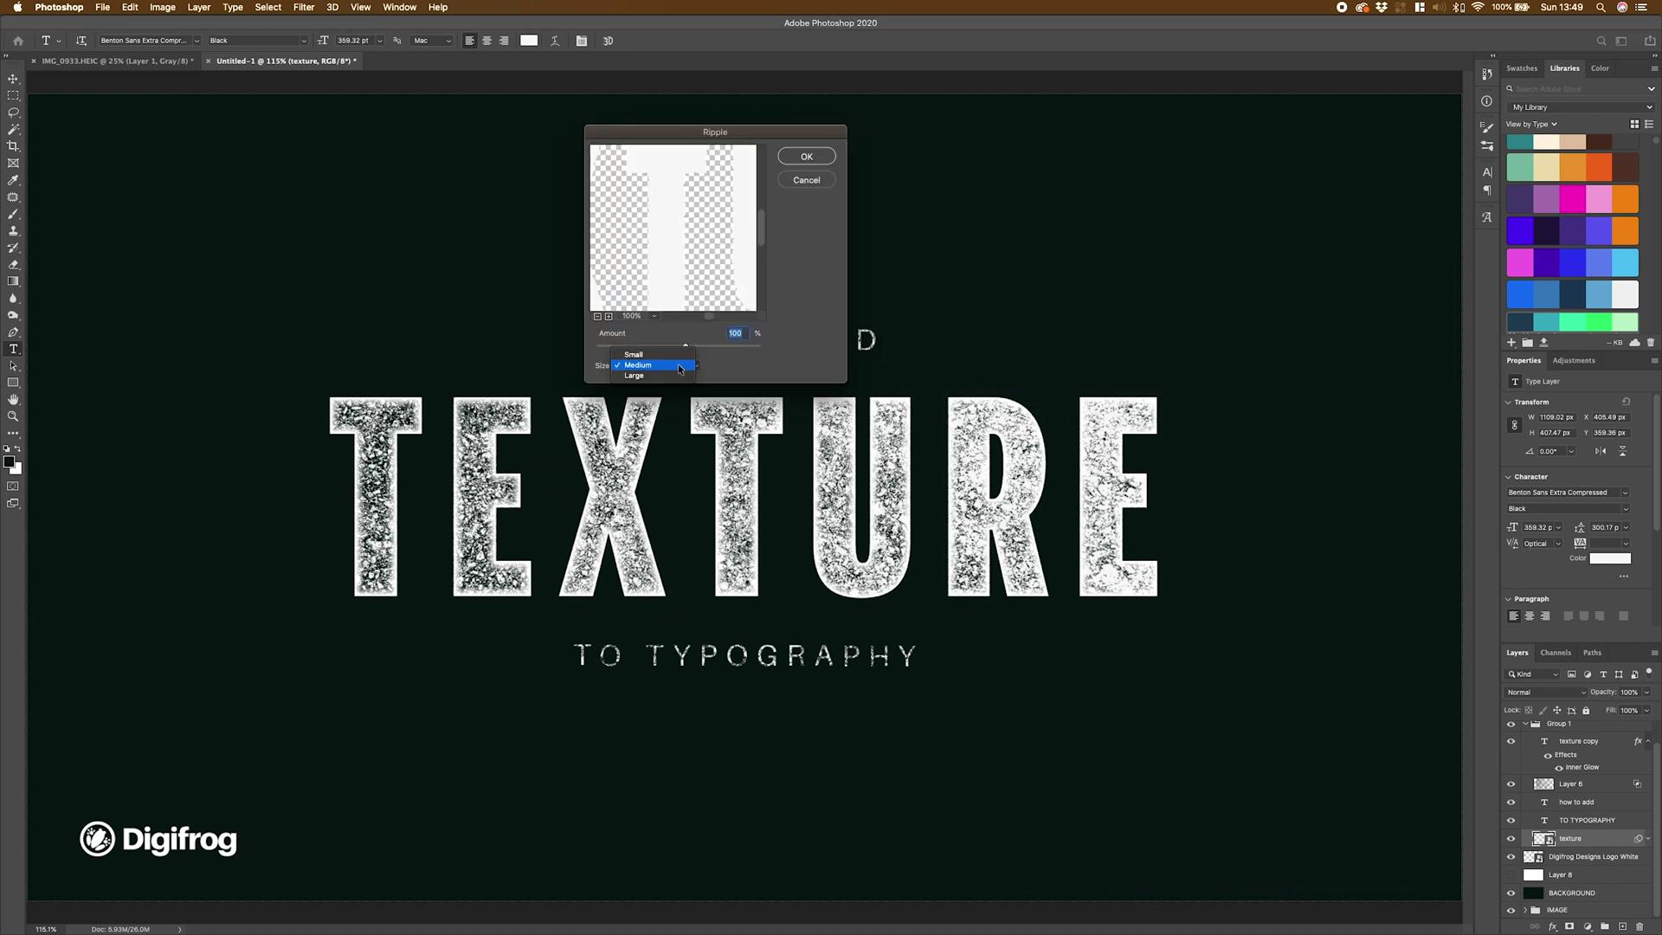
left_click(662, 376)
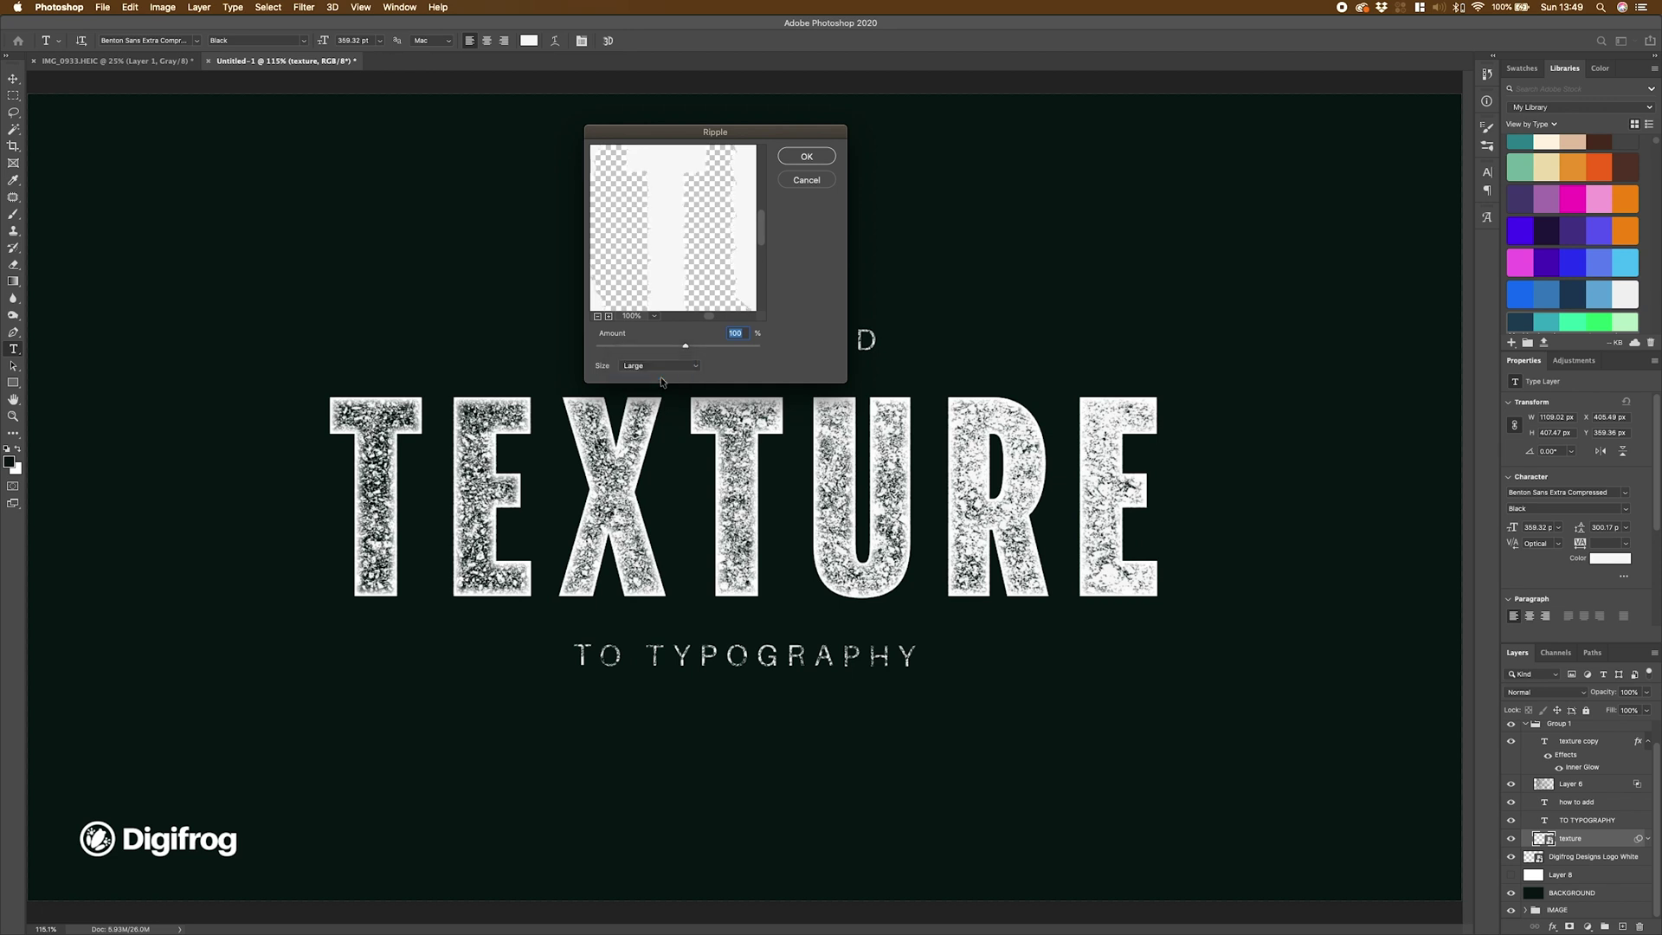
mouse_move(684, 347)
left_mouse_down()
mouse_move(662, 349)
mouse_move(679, 350)
left_mouse_up()
type("20")
left_click(812, 153)
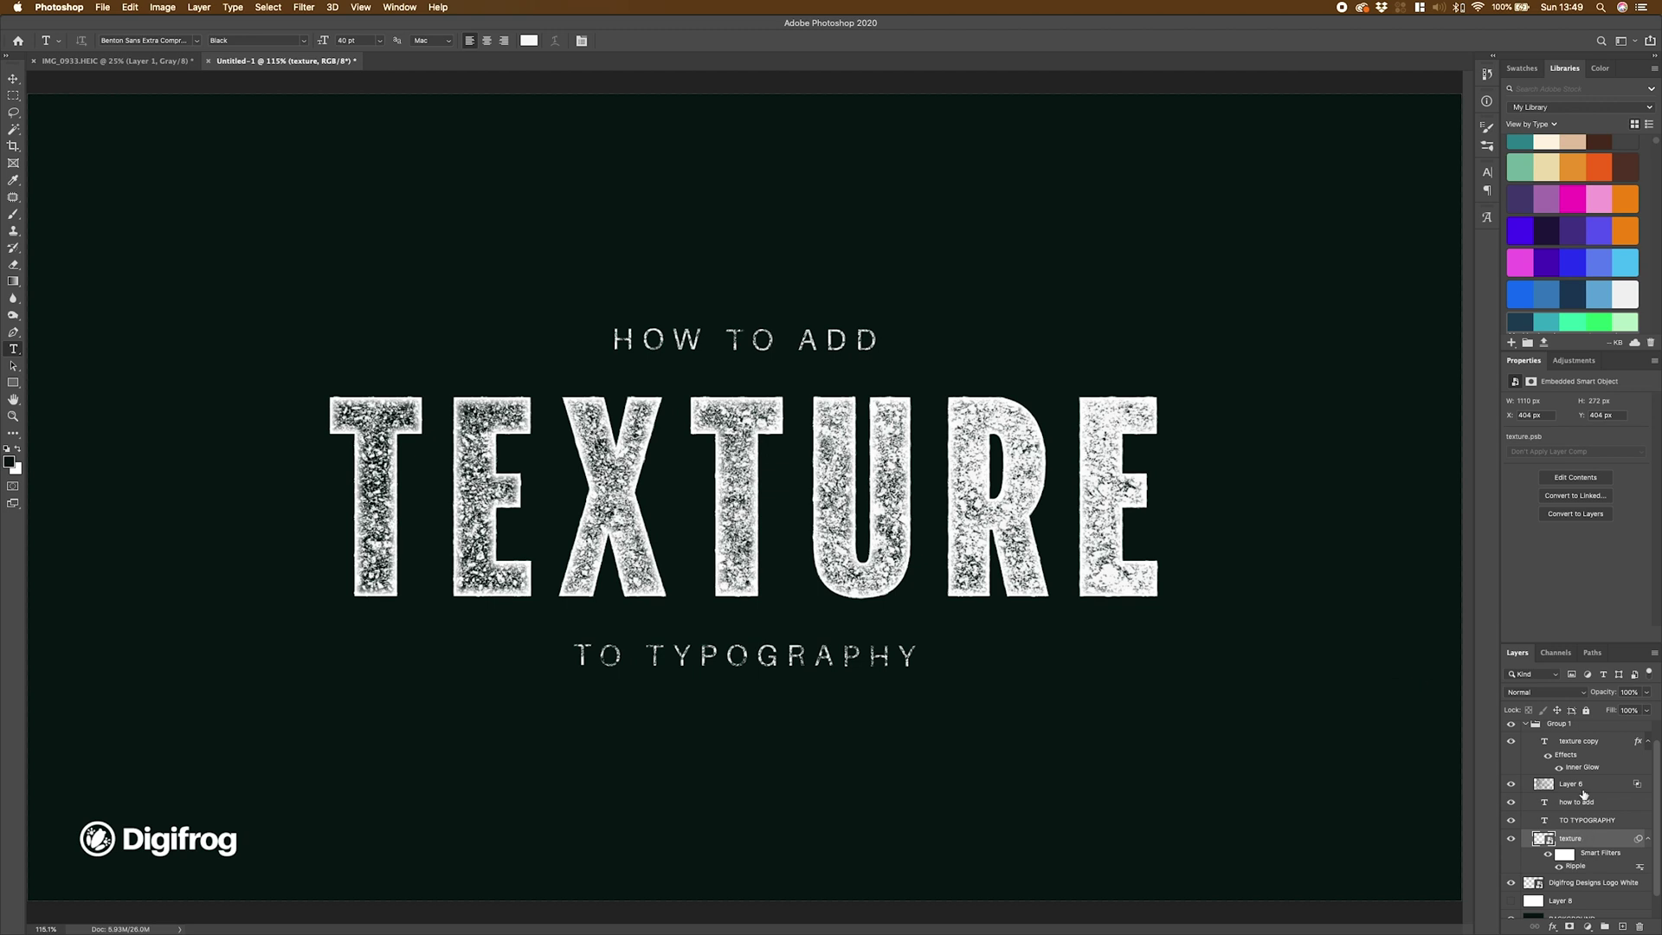
Convert the "texture copy" layer to a smart object, apply the Ripple filter at 20% Large and inspect its edges up close.
left_click(1577, 743)
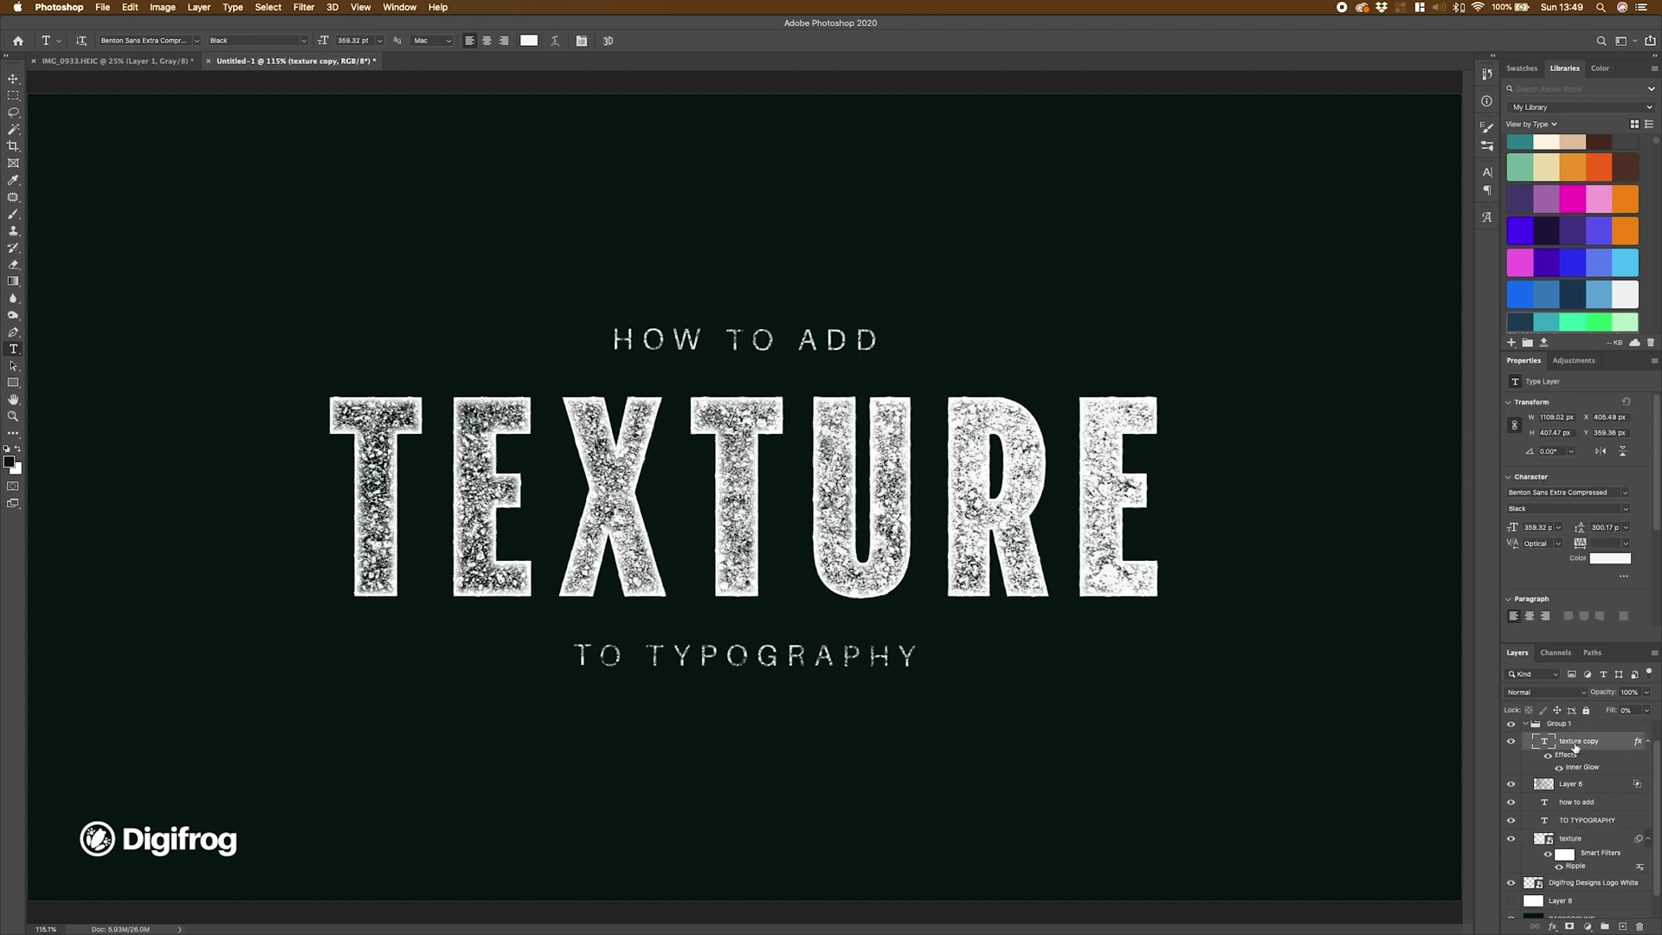
left_click(296, 10)
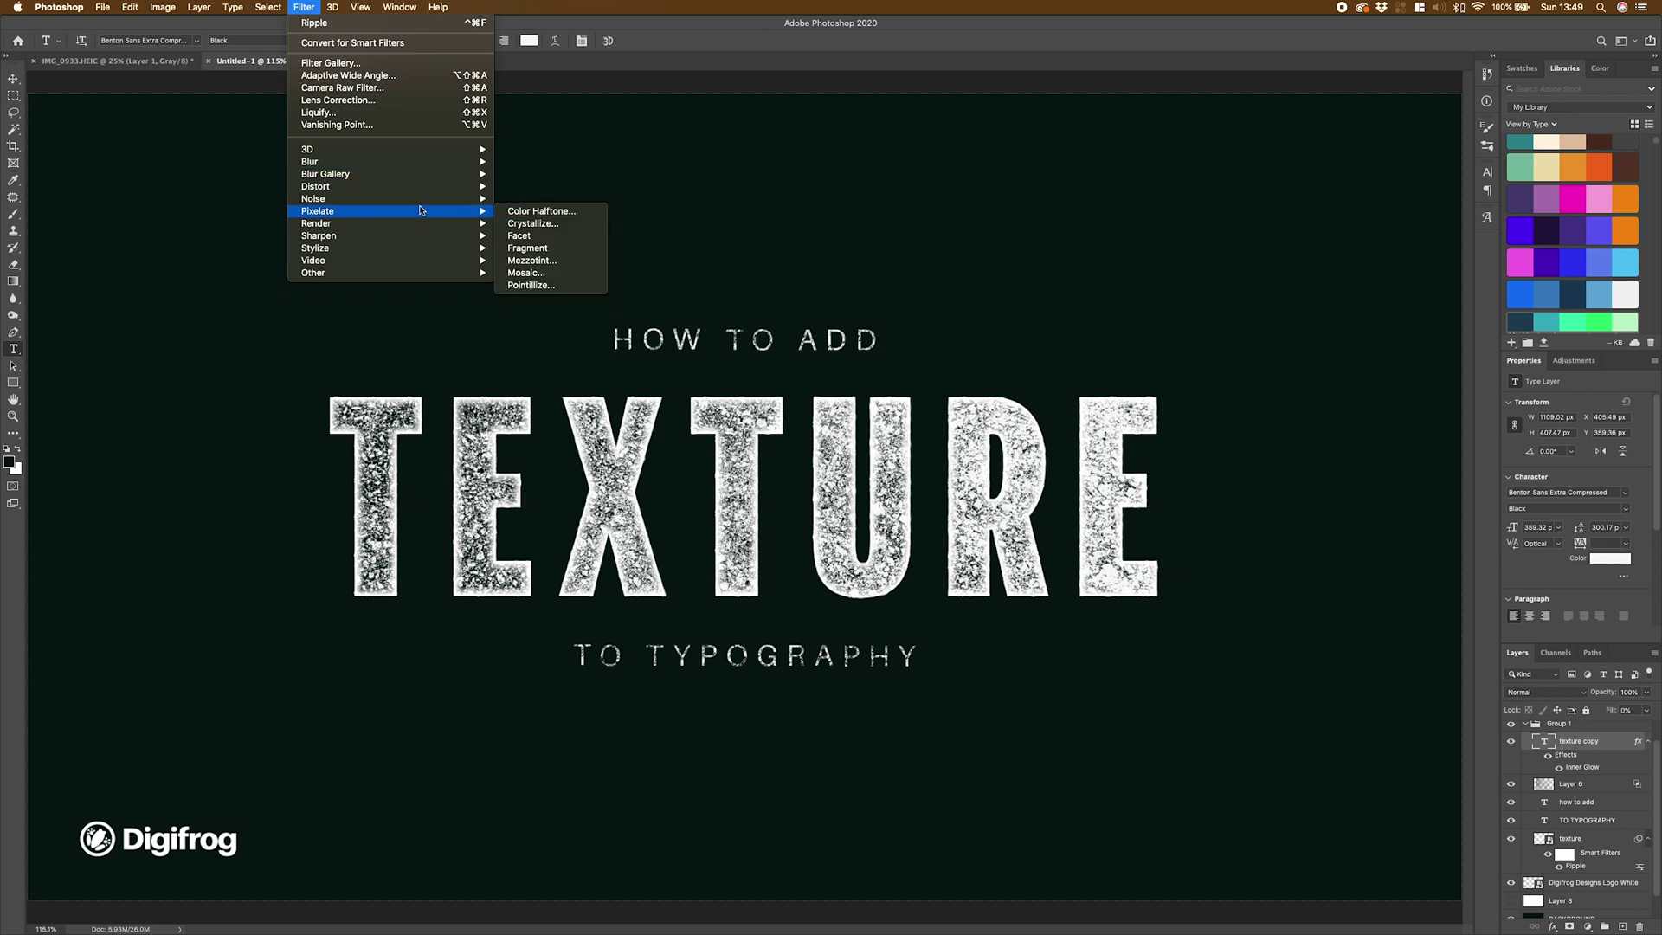
mouse_move(444, 190)
left_click(528, 224)
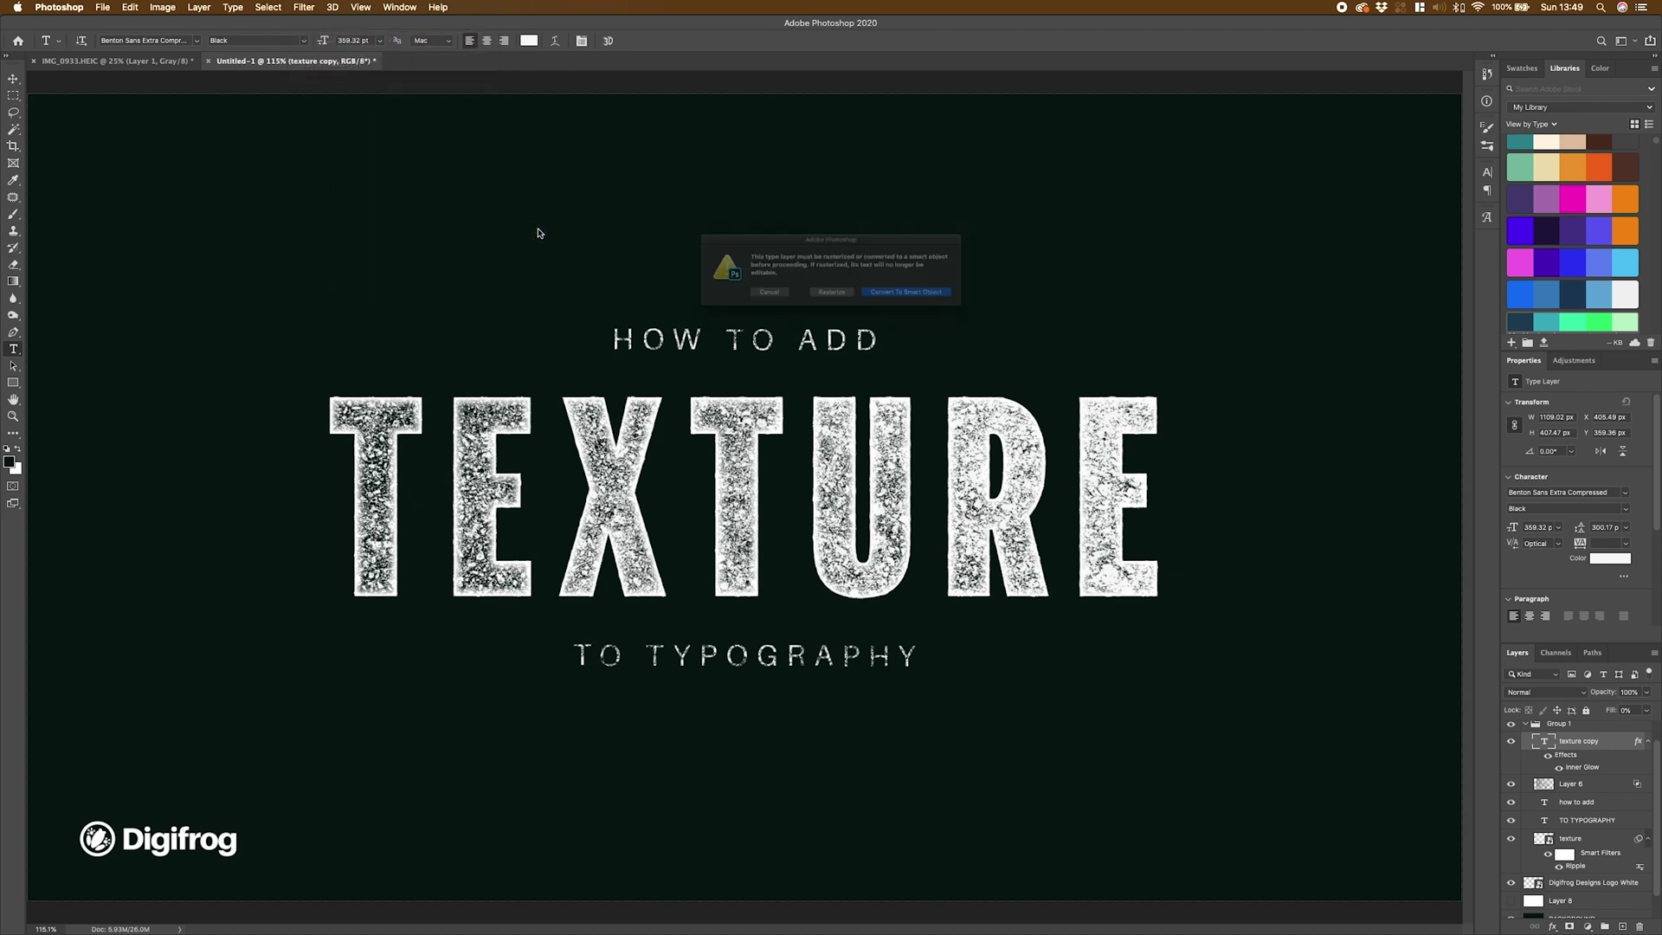
left_click(916, 301)
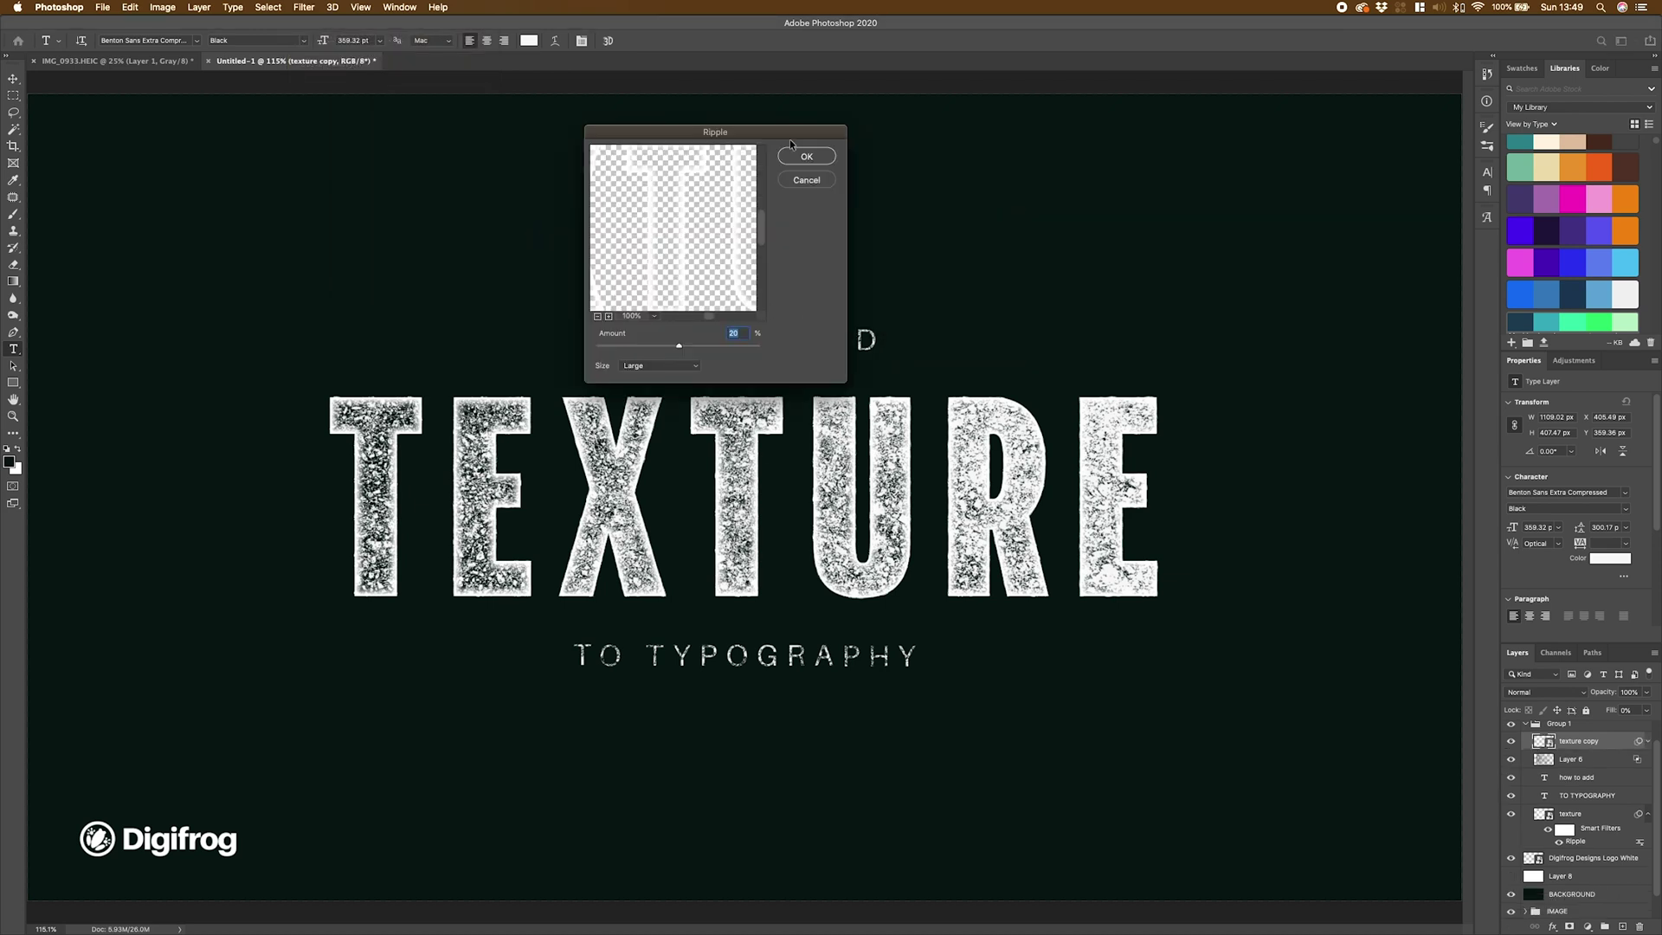
left_click(806, 156)
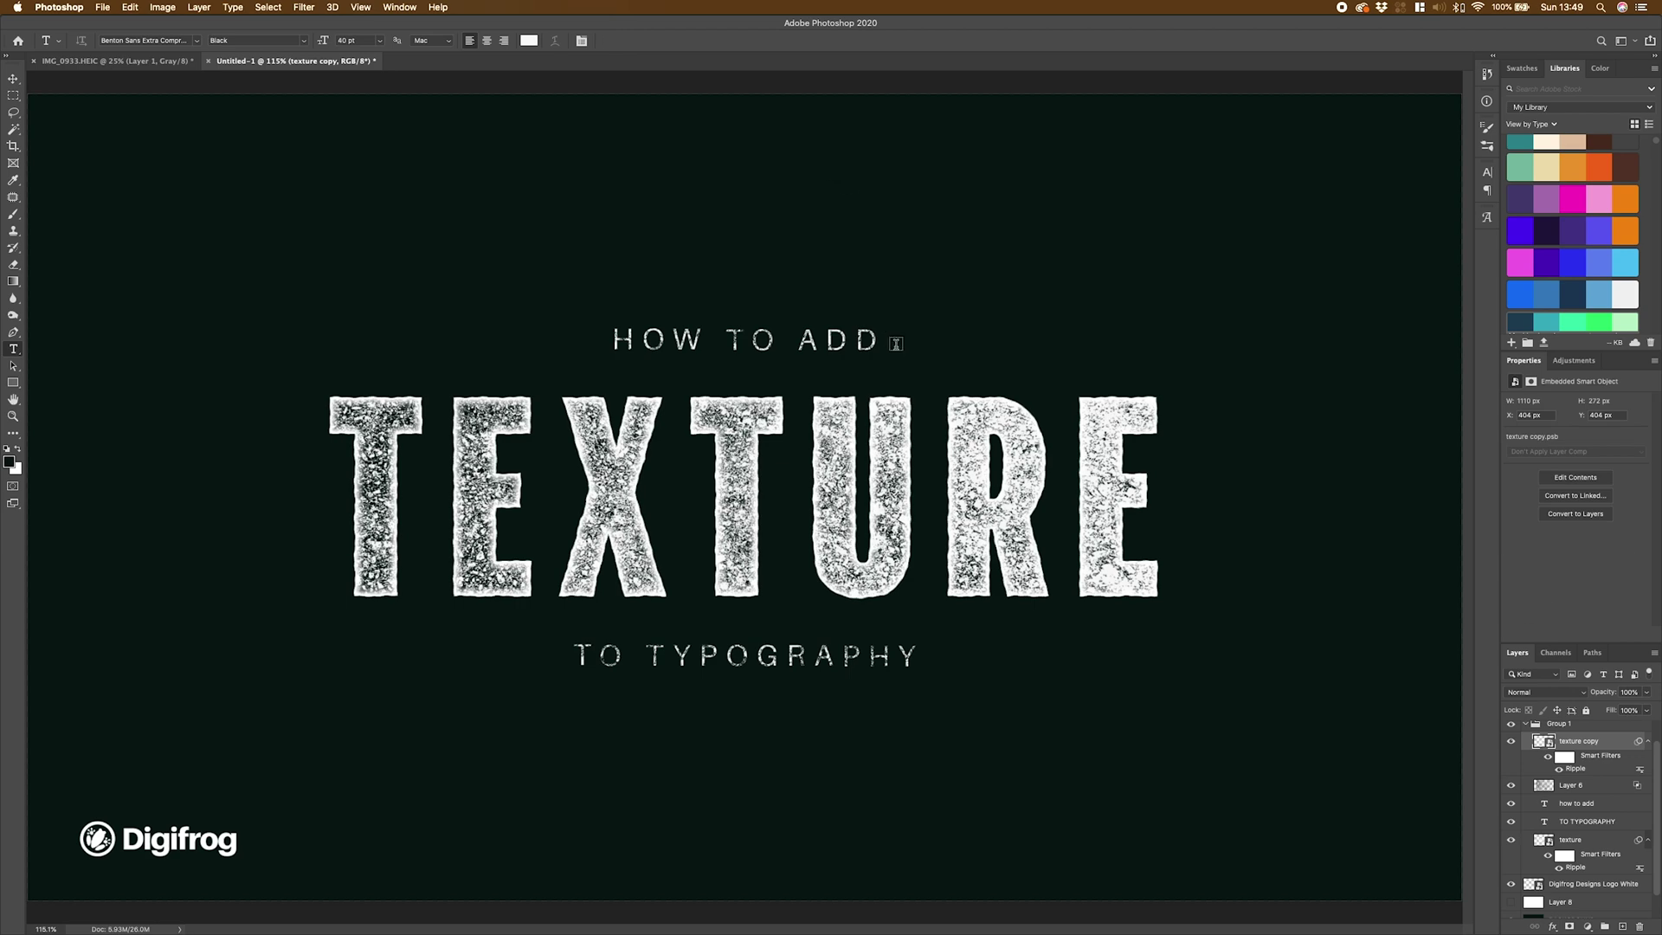
key("super+equal")
key("super+equal")
key("super+equal")
key("super+equal")
key("super+equal")
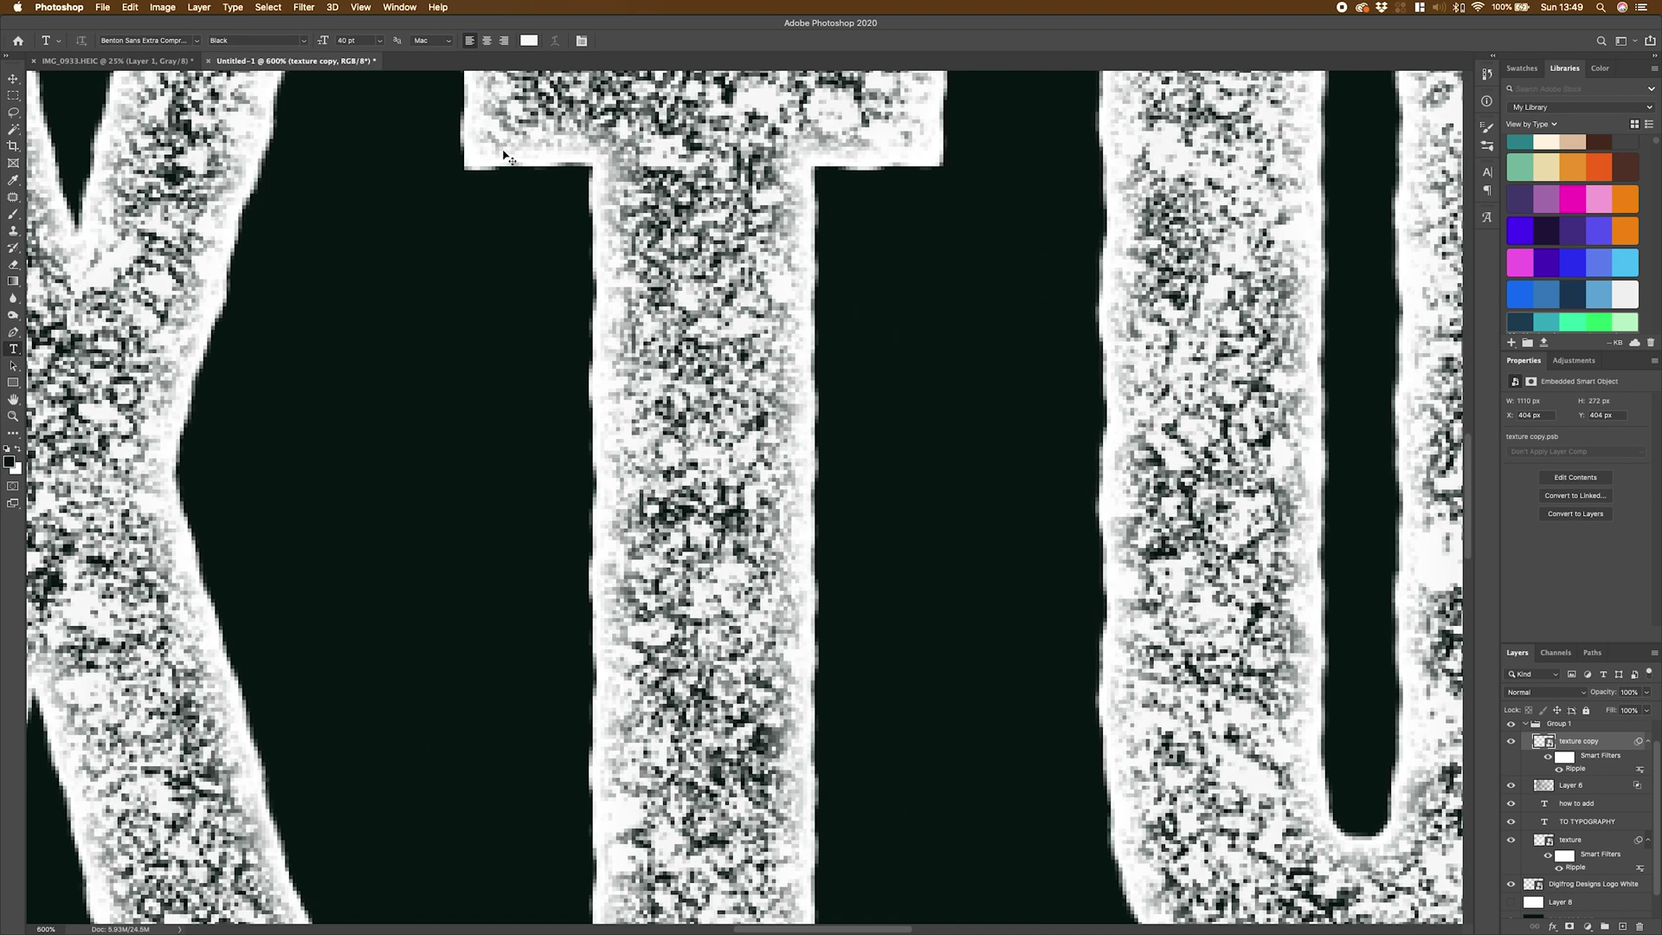
key("super+0")
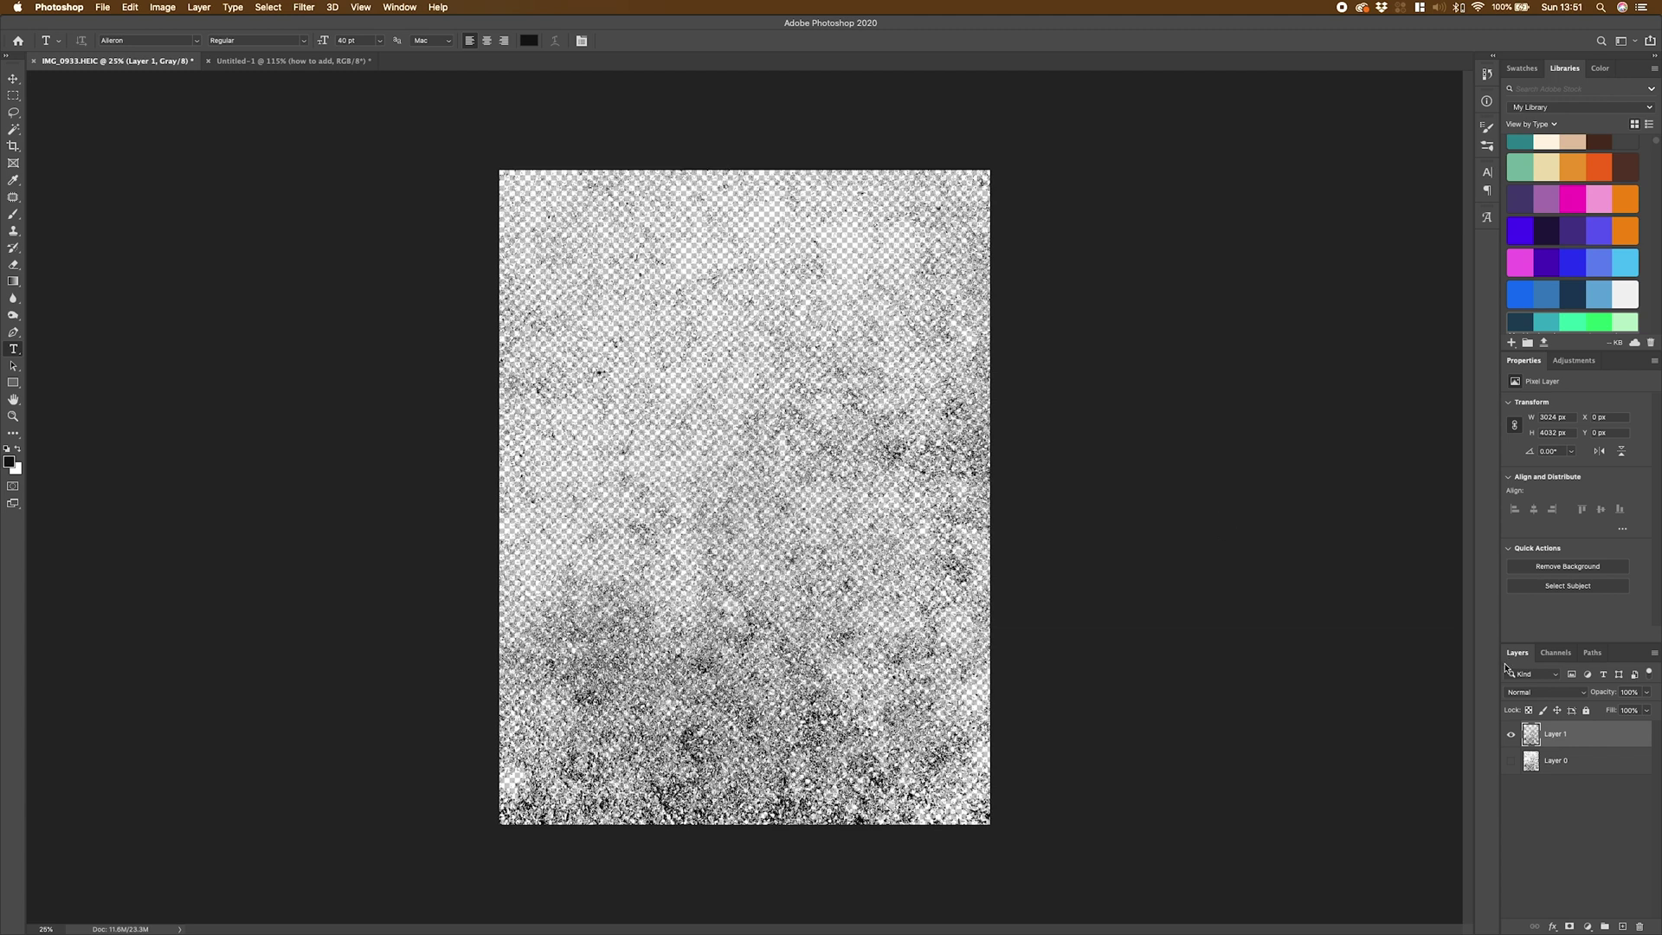
In IMG_0933.HEIC, show Layer 0 instead of Layer 1 and define the whole canvas as a brush preset named "Texture Brush".
left_click(1510, 734)
left_click(1510, 761)
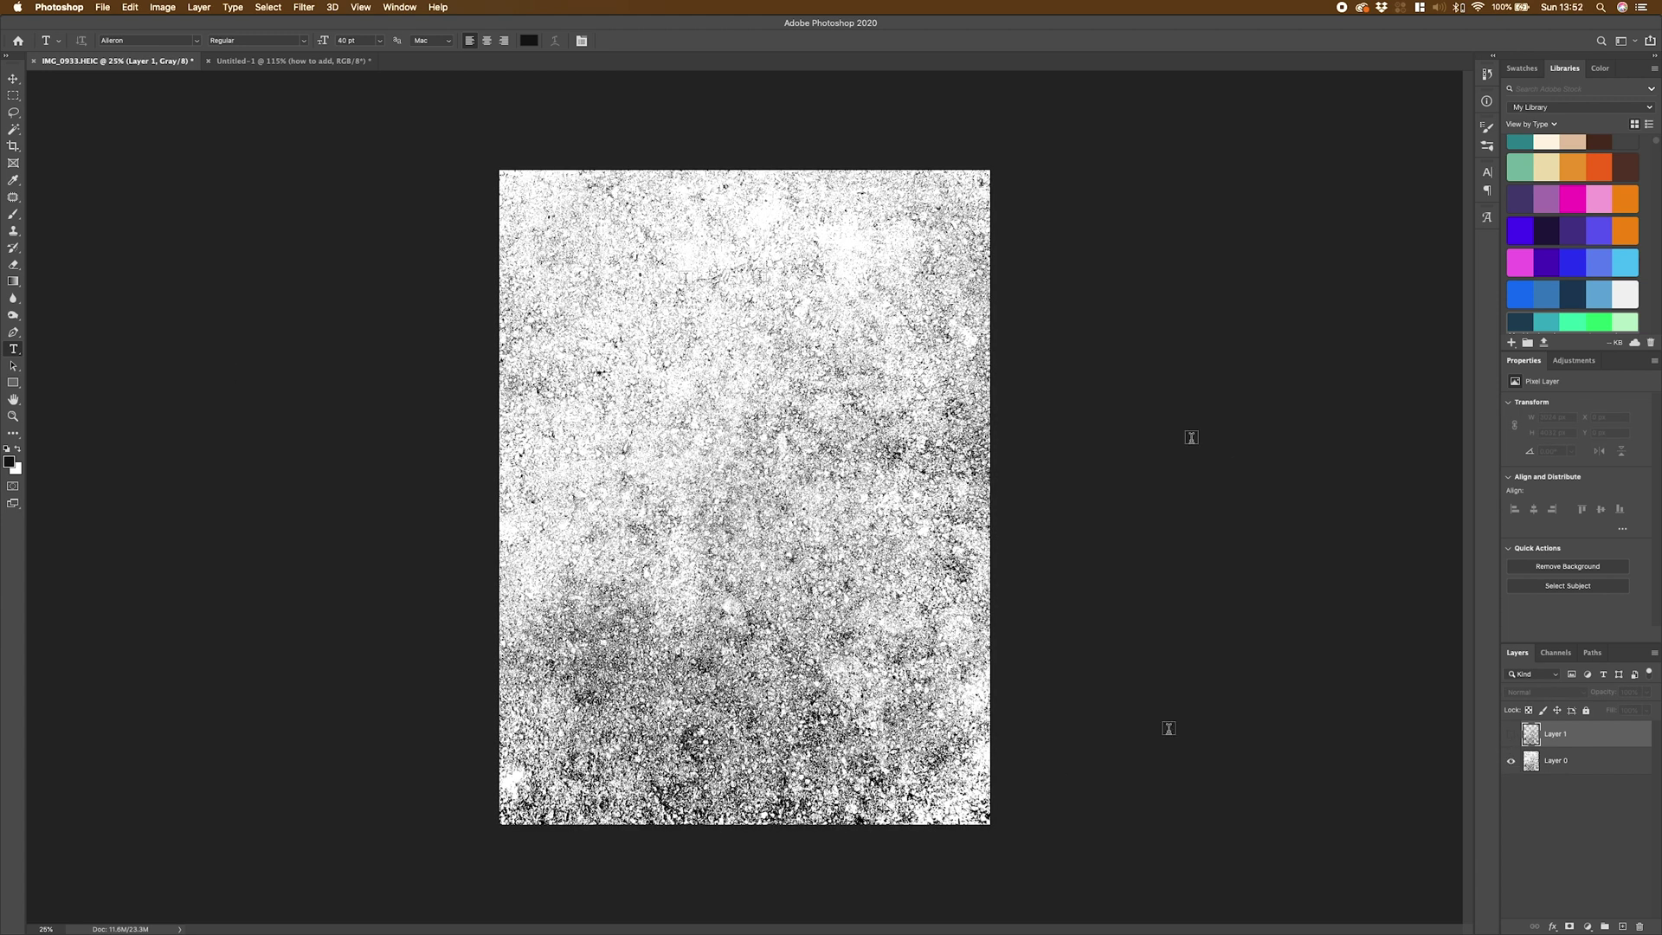
key("super+a")
left_click(129, 8)
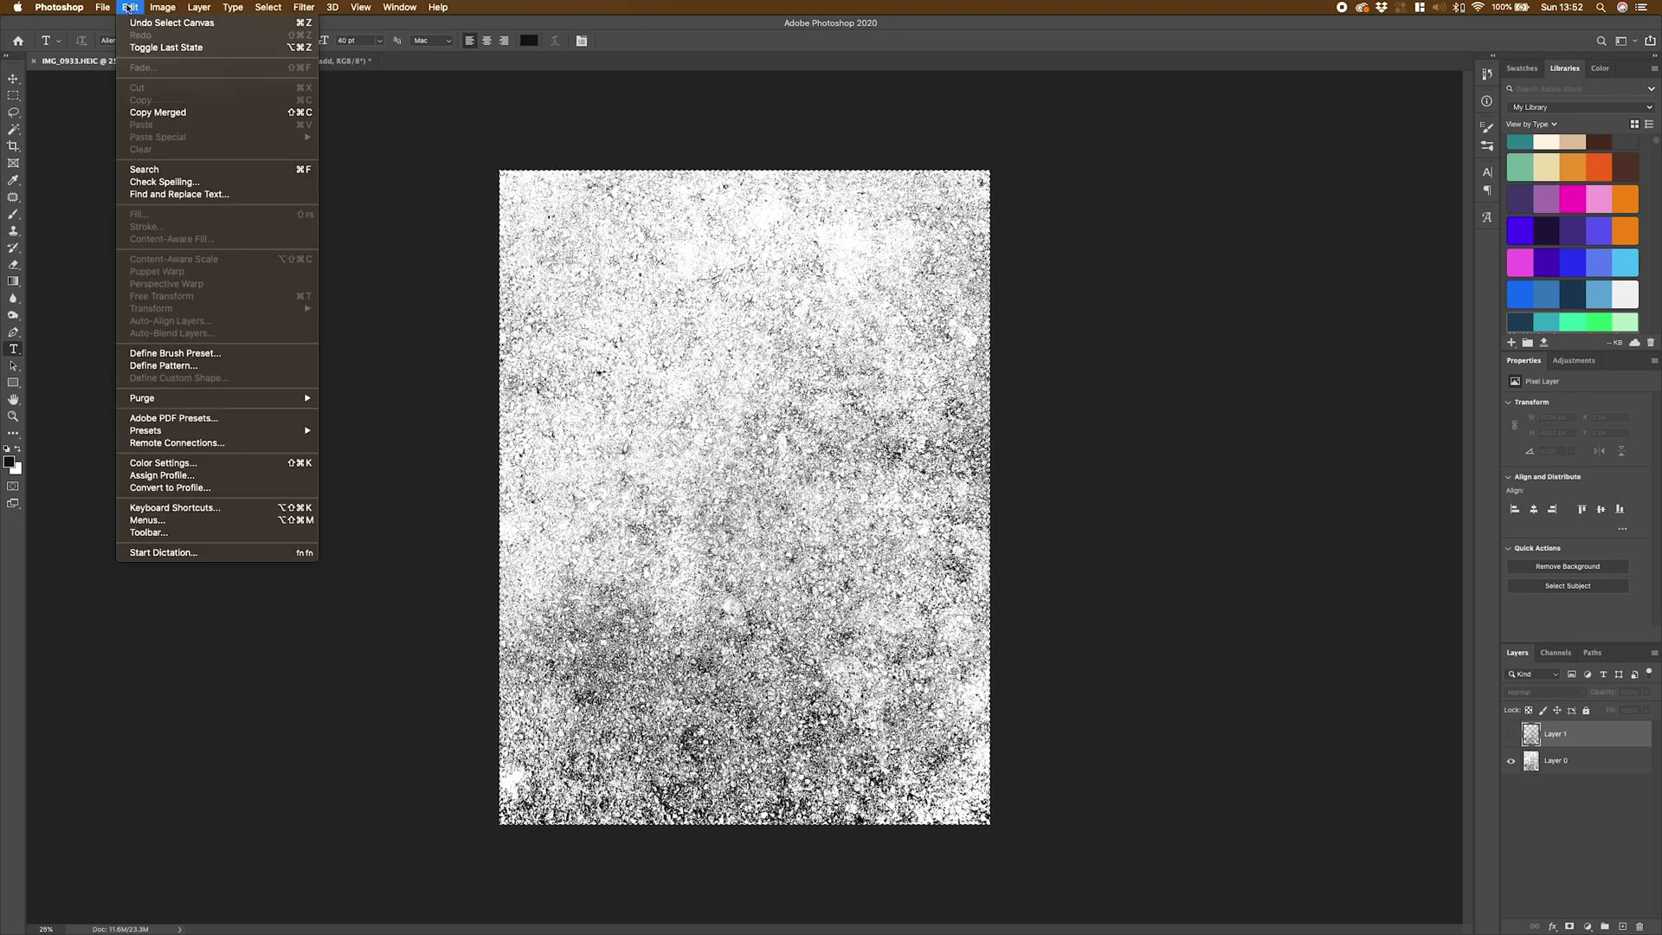
left_click(213, 353)
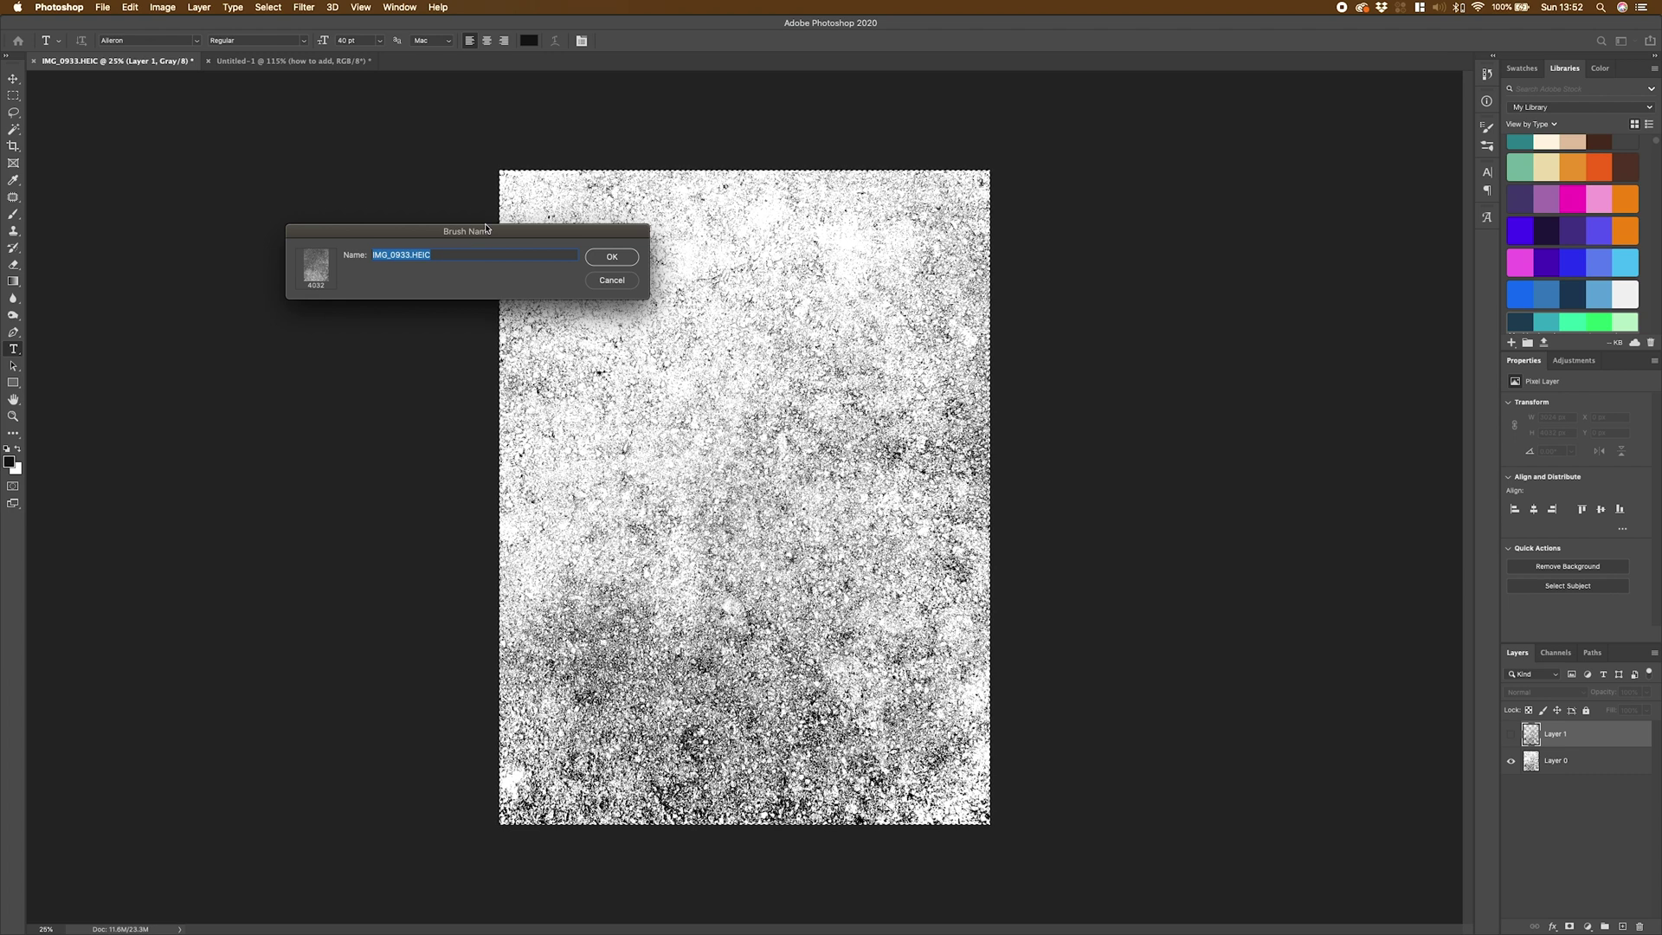
type("Texture Brush")
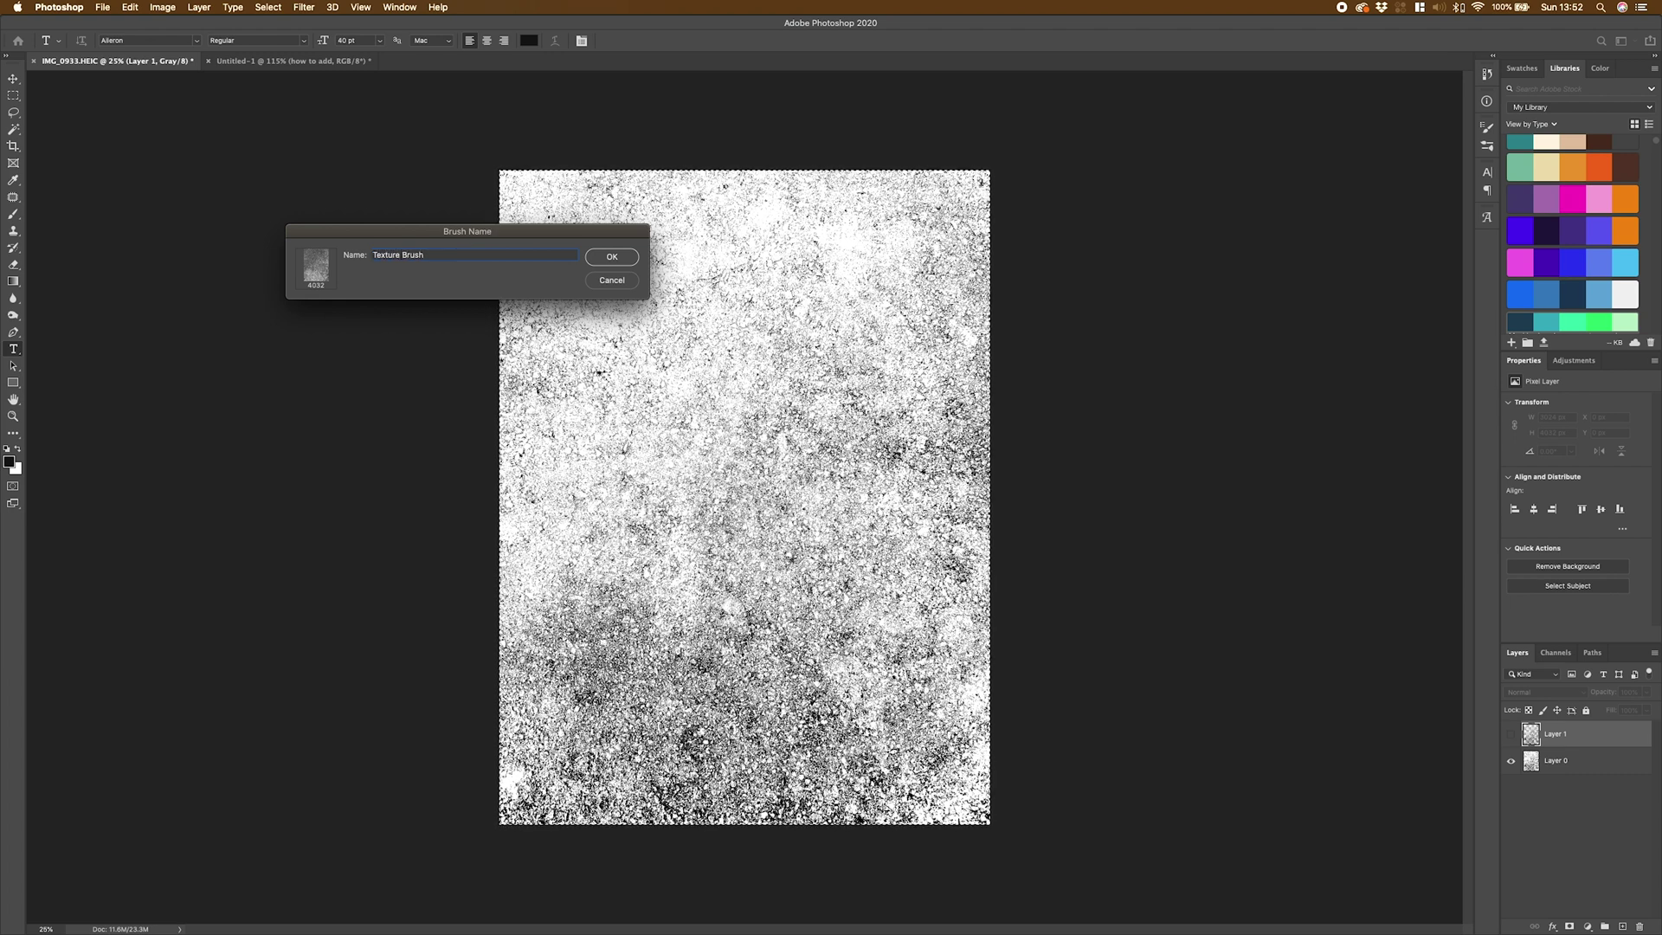
key("Return")
Activate the Brush tool and add a layer mask to the "texture" layer in the Untitled-1 document.
key("b")
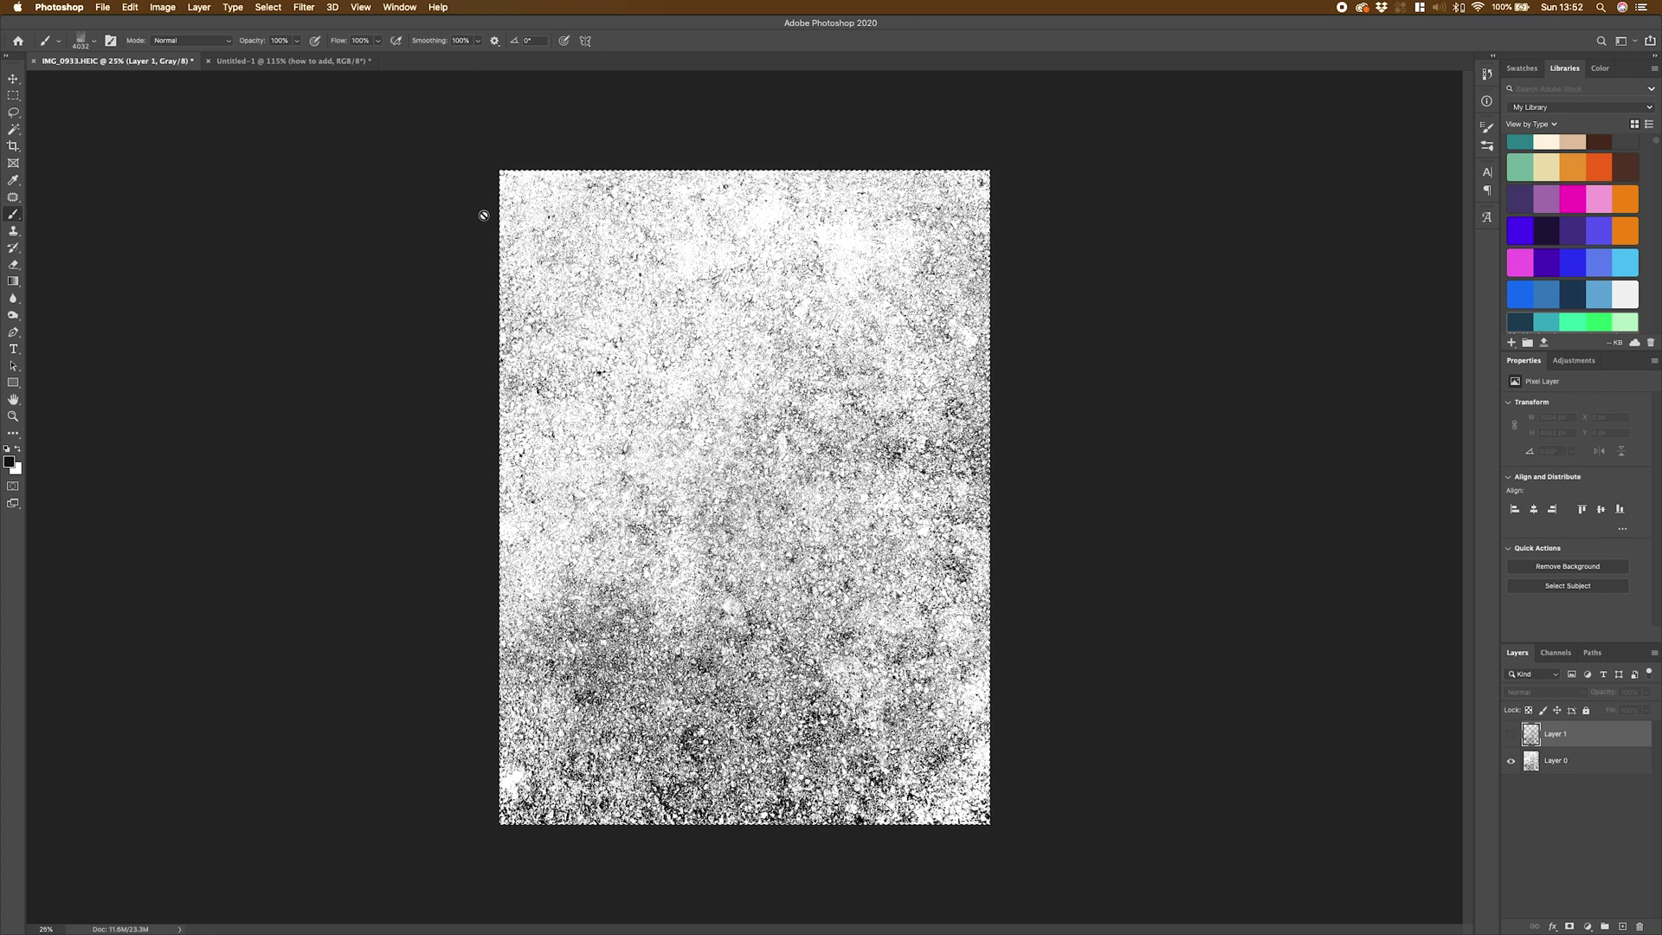
left_click(288, 66)
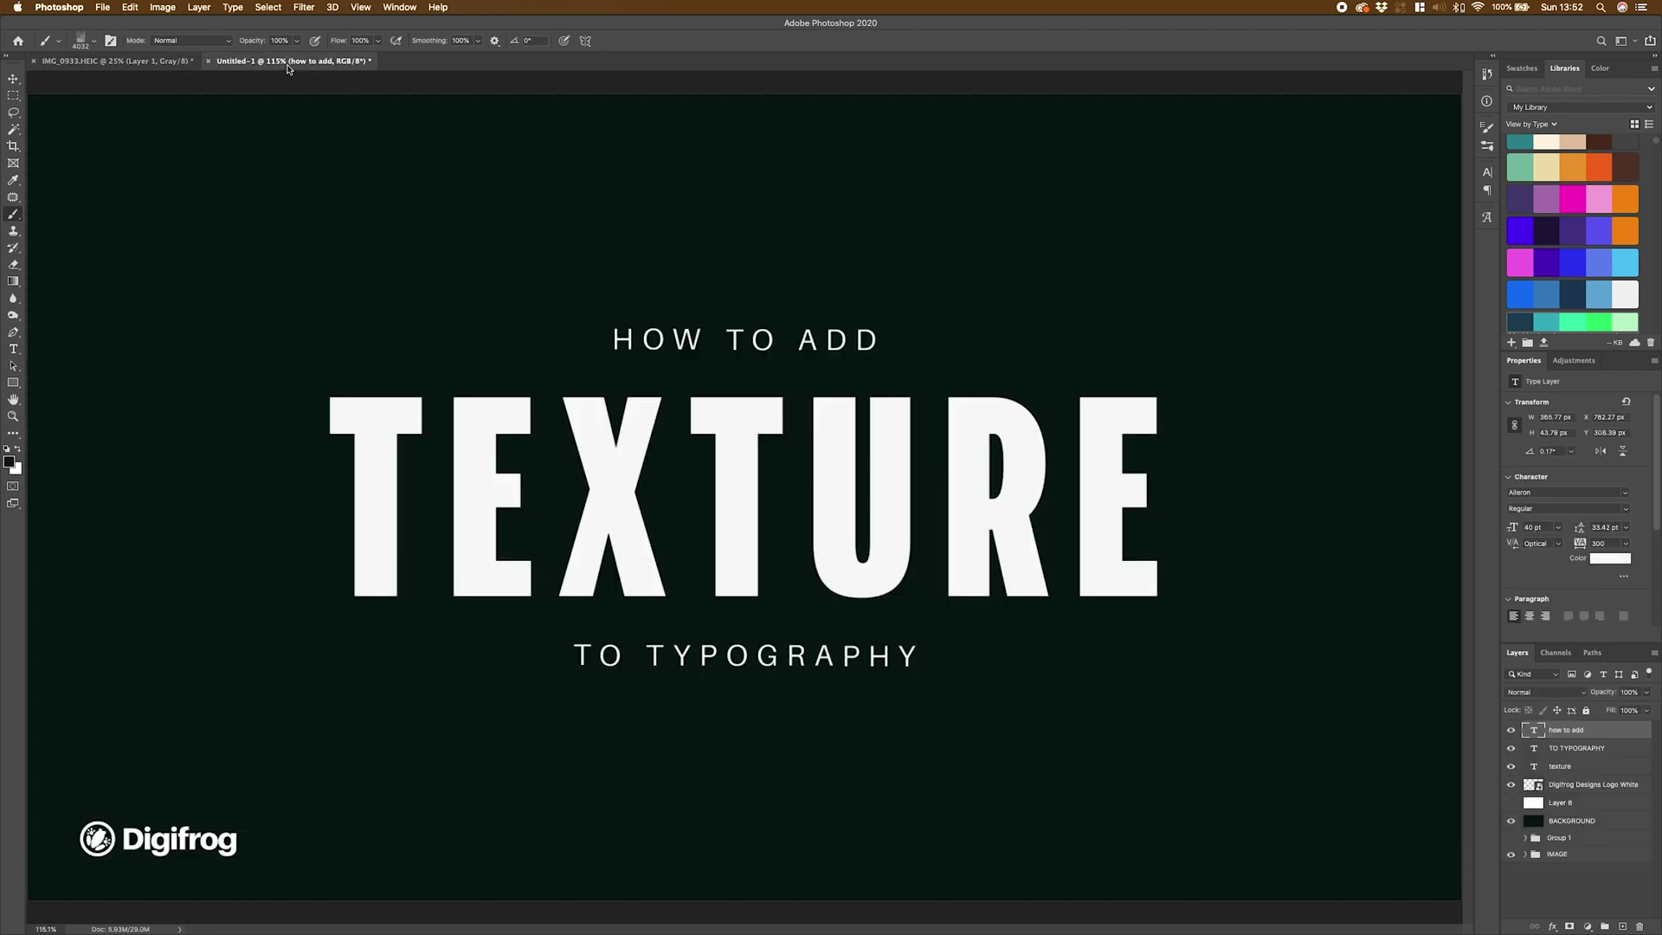
left_click(1626, 766)
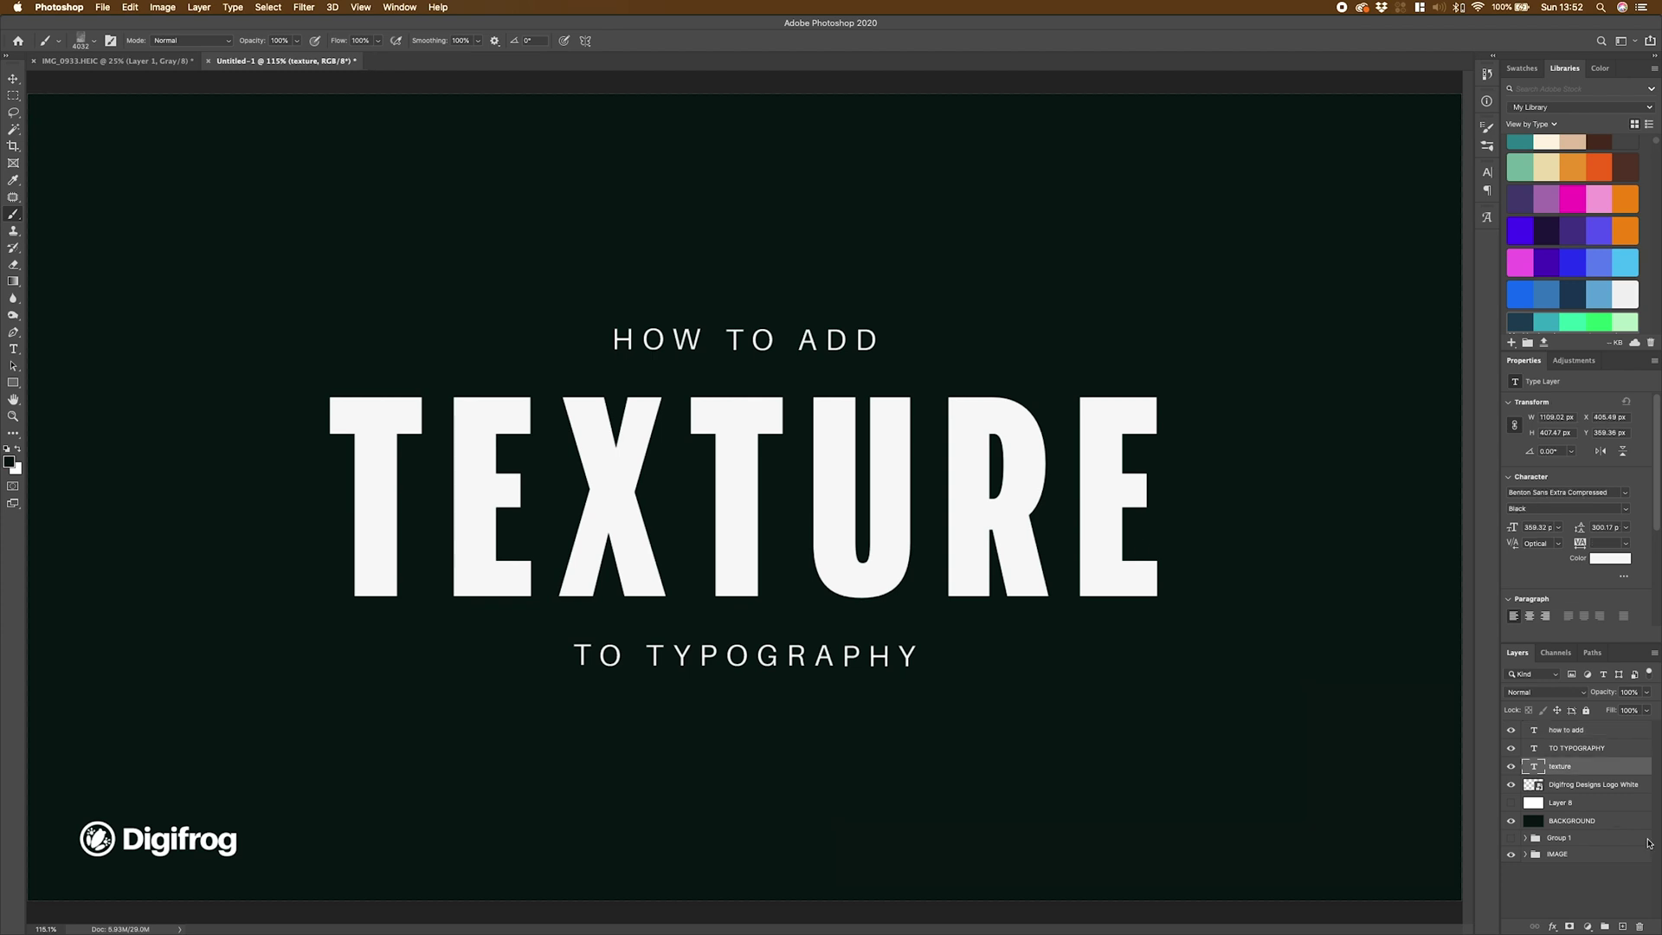
left_click(1569, 927)
key("super+z")
left_click(1569, 927)
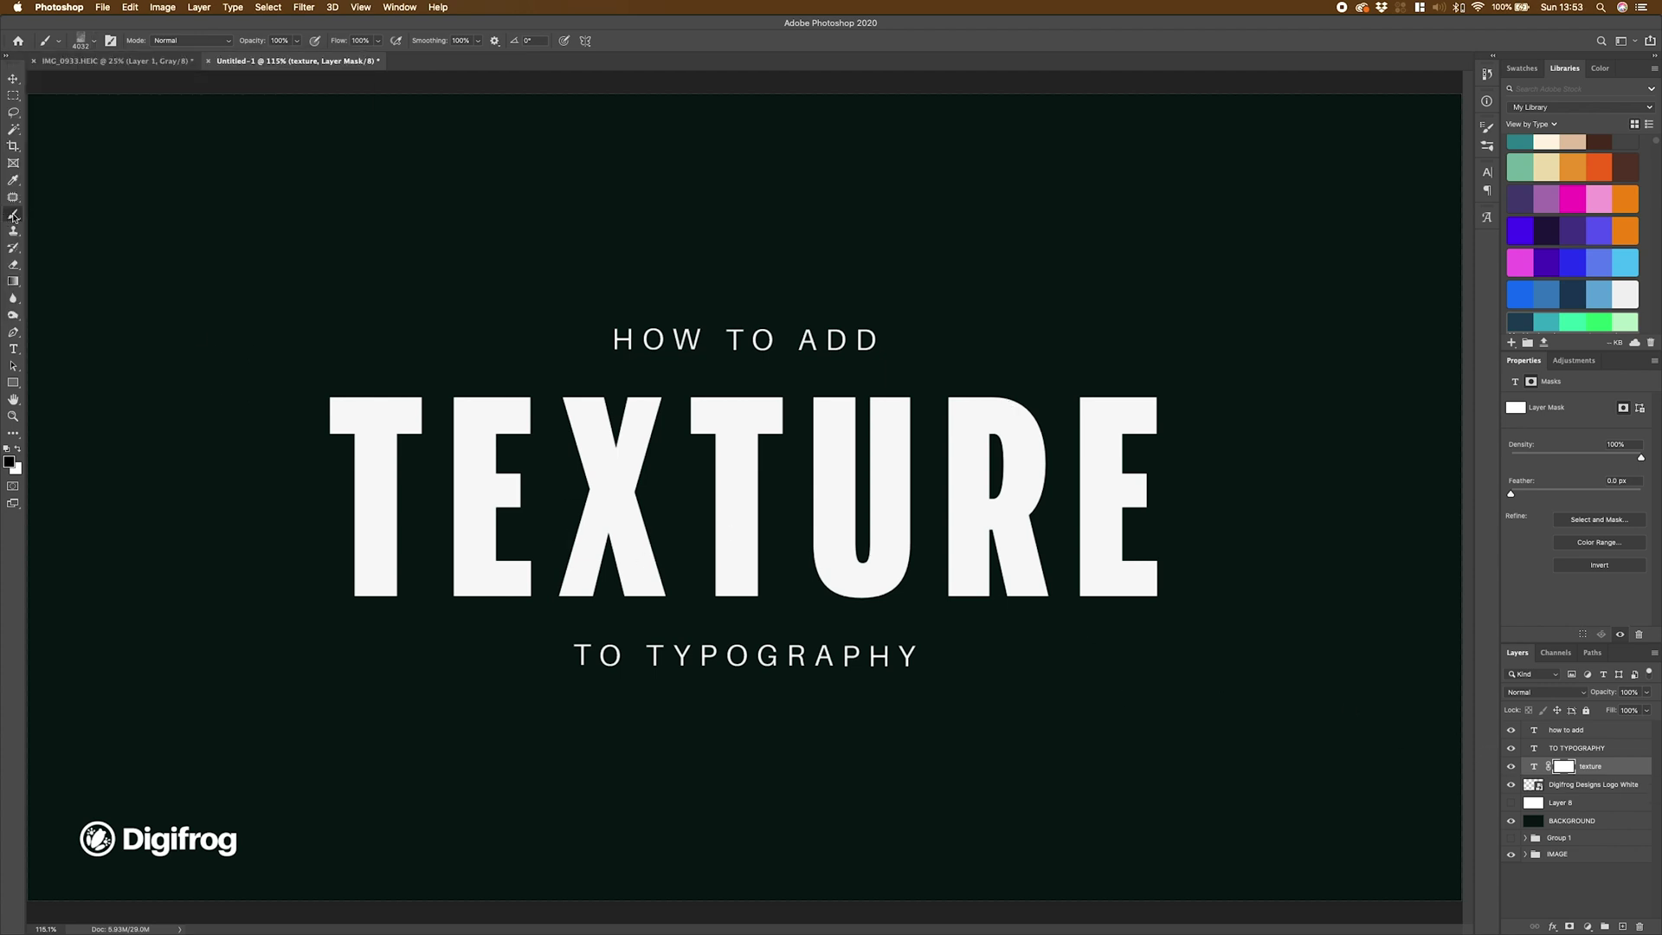
Size the Texture Brush to 1500 px and stamp the speckle onto the layer mask of the "texture" layer.
left_click(96, 42)
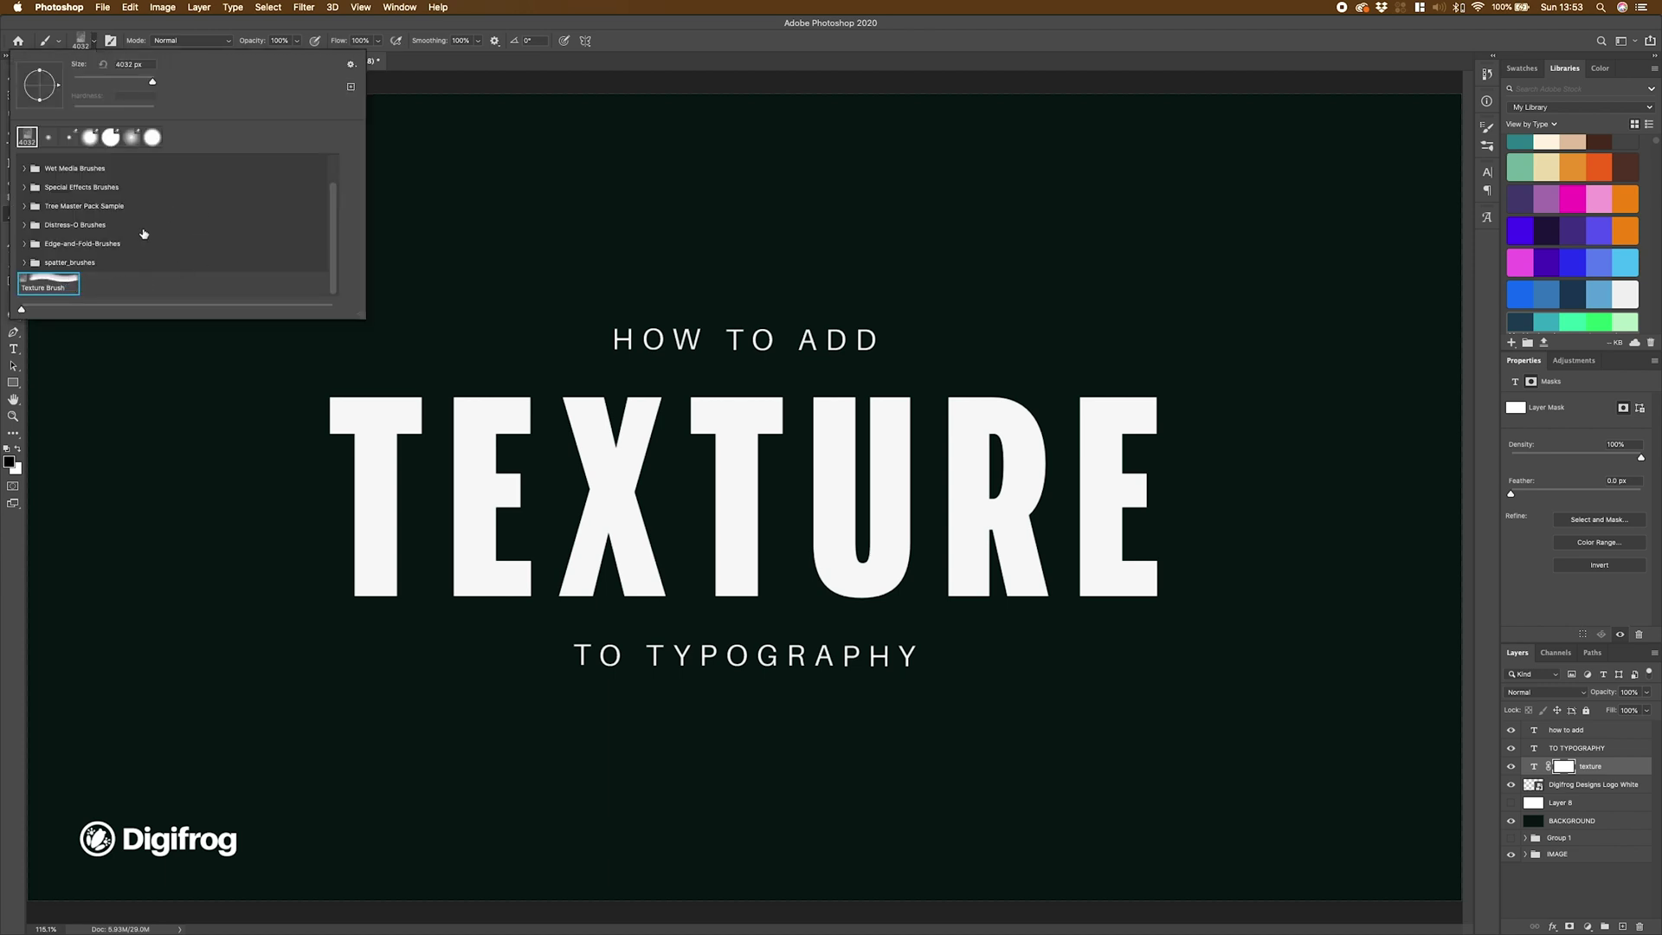
left_click(1568, 773)
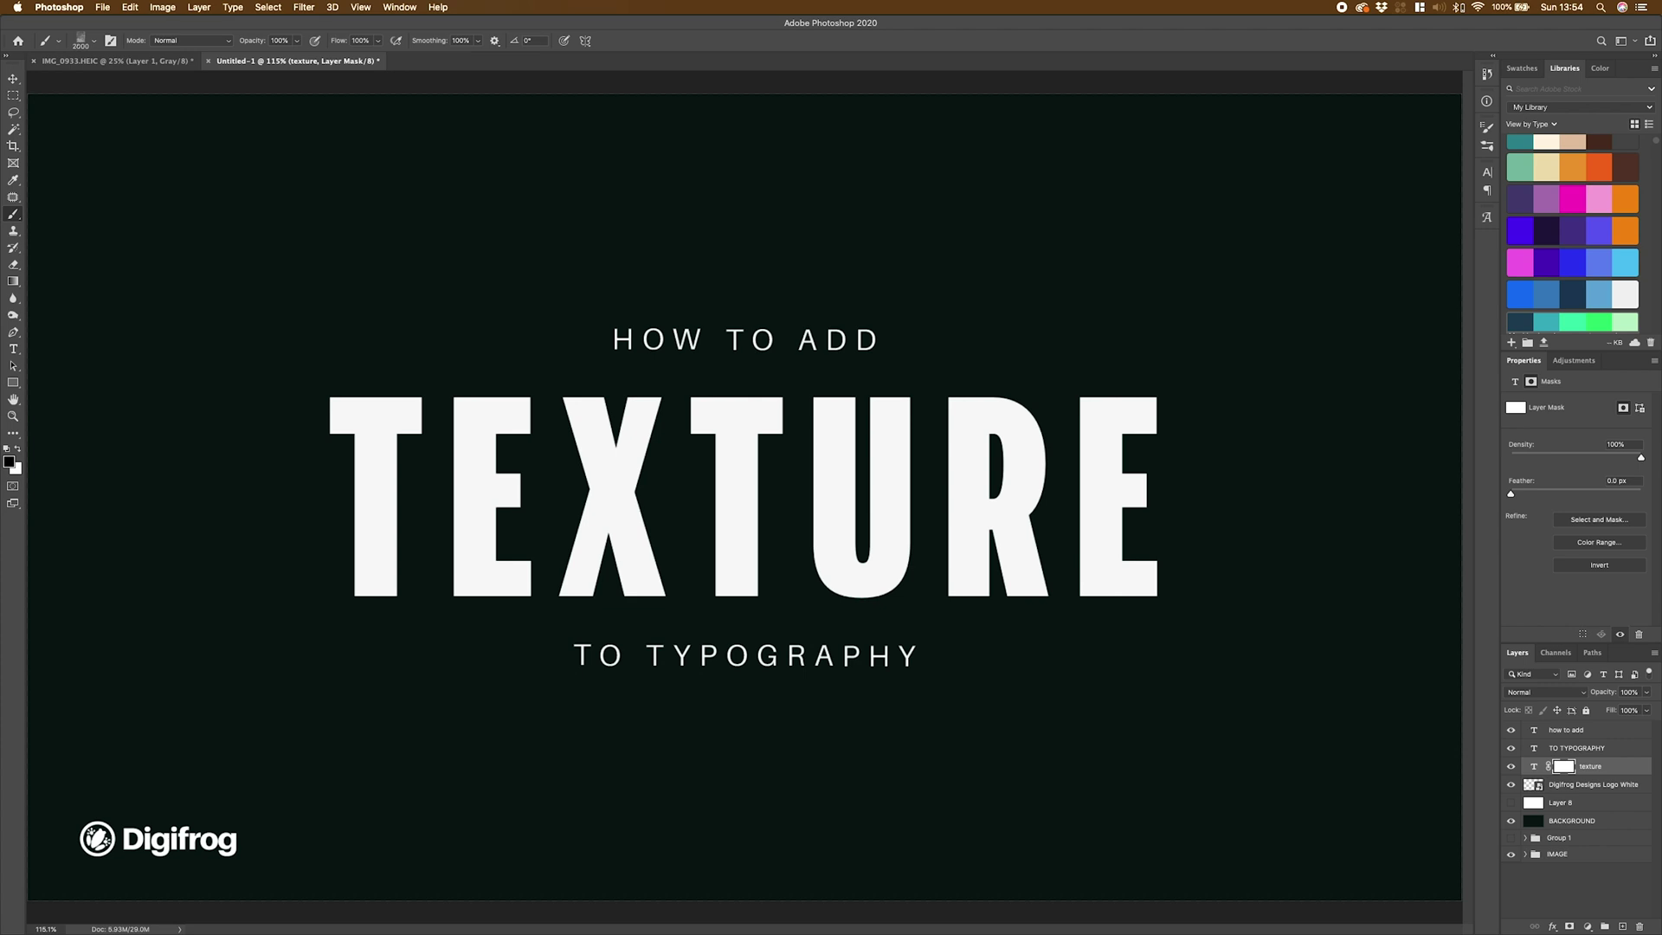
key("bracketleft")
key("bracketleft")
key("bracketleft")
key("bracketleft")
key("bracketleft")
key("bracketleft")
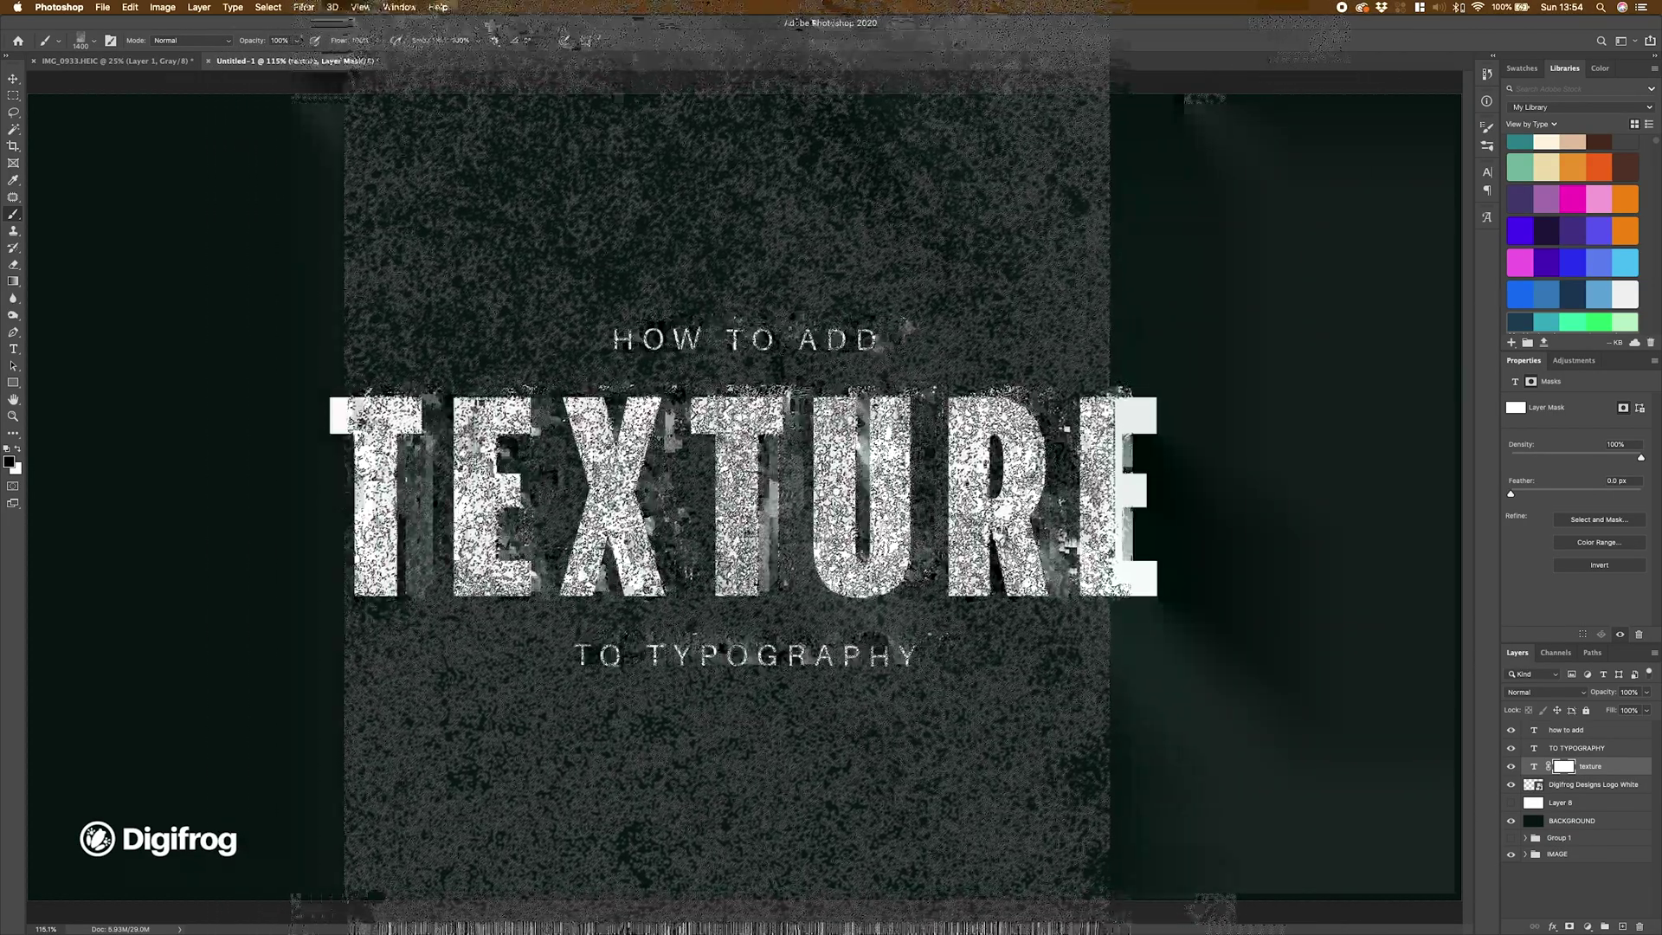
key("bracketright")
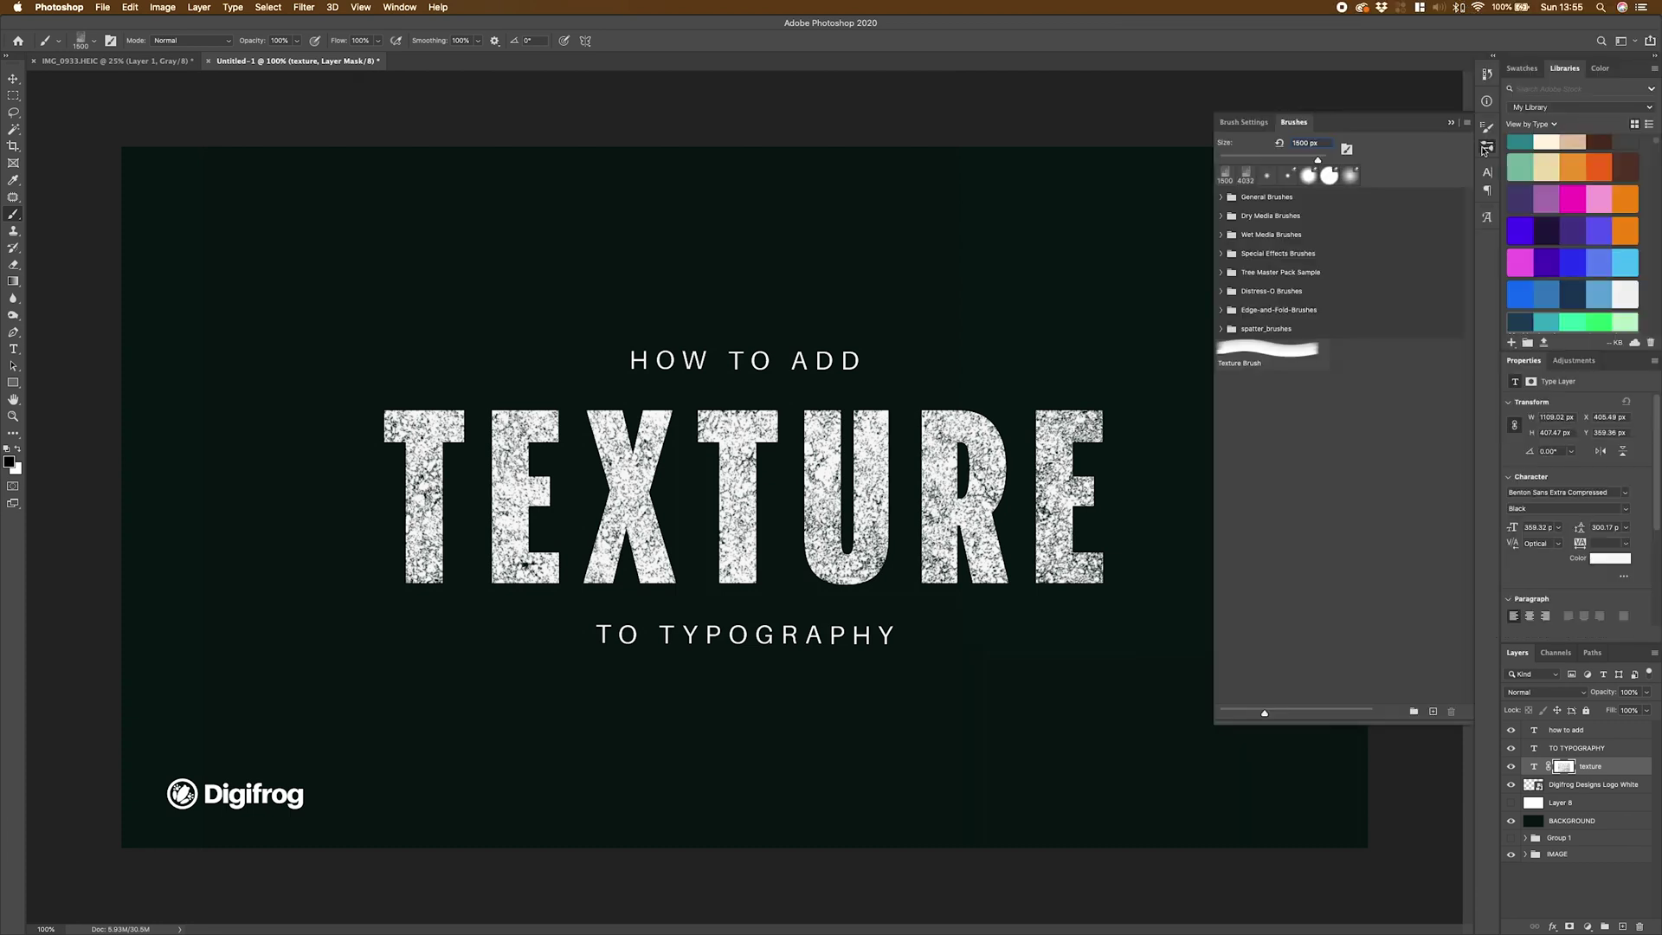
Rotate the brush tip to about 33° and stamp the angled texture on the "texture" layer's mask.
left_click(1233, 128)
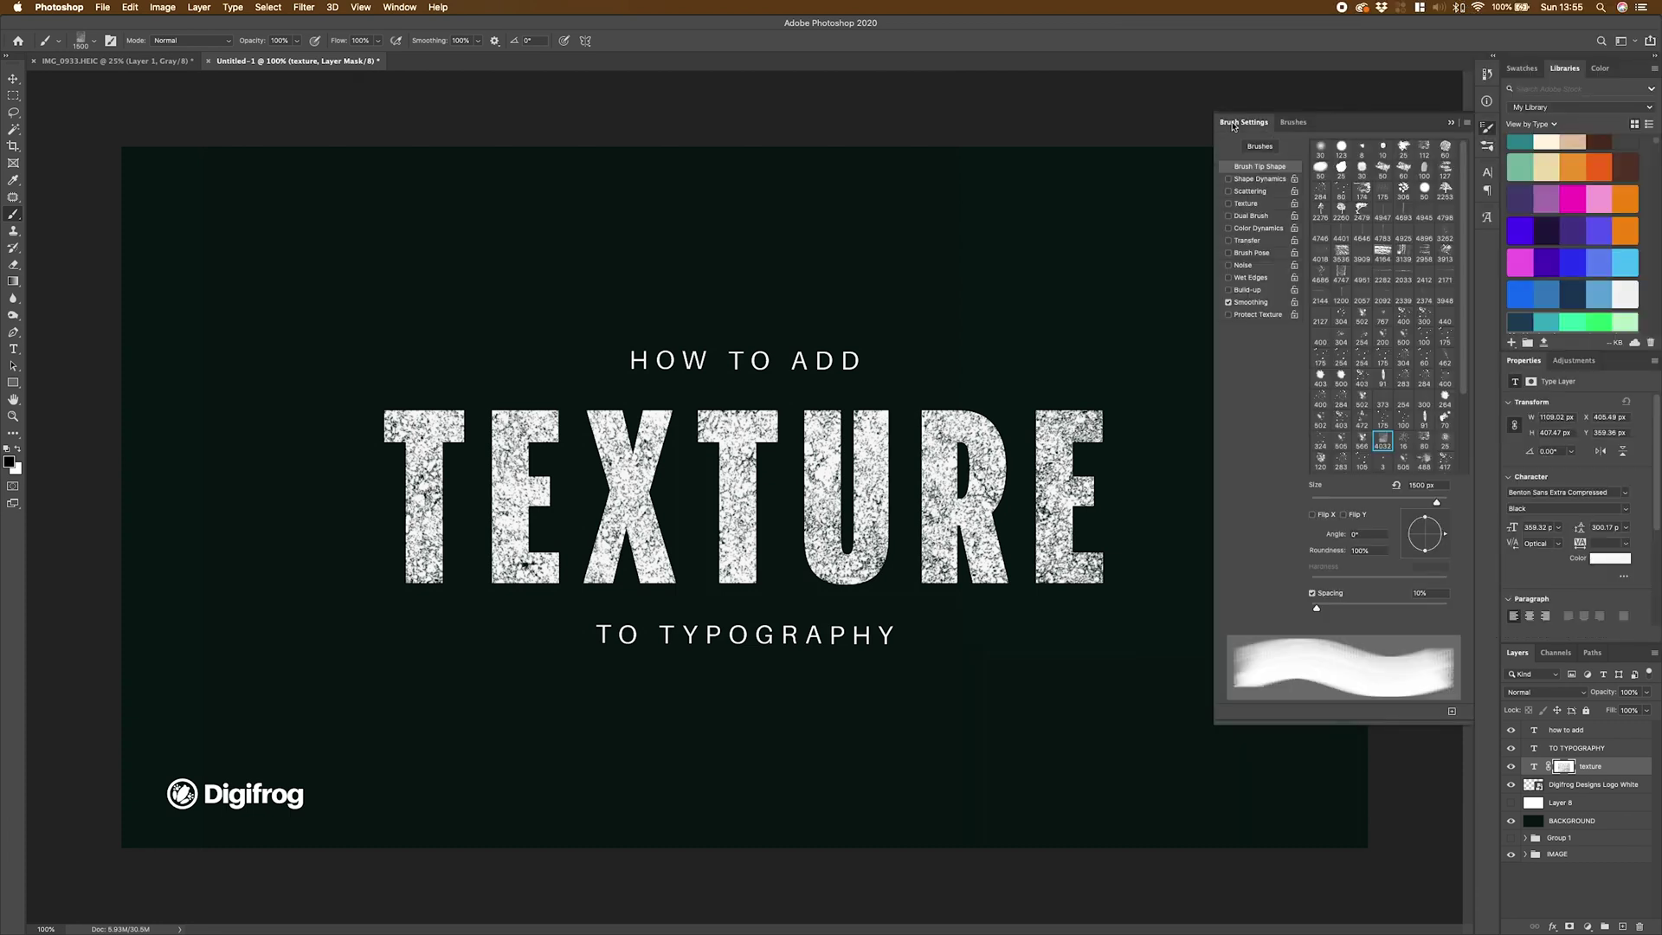
left_click_drag(1434, 534, 1439, 523)
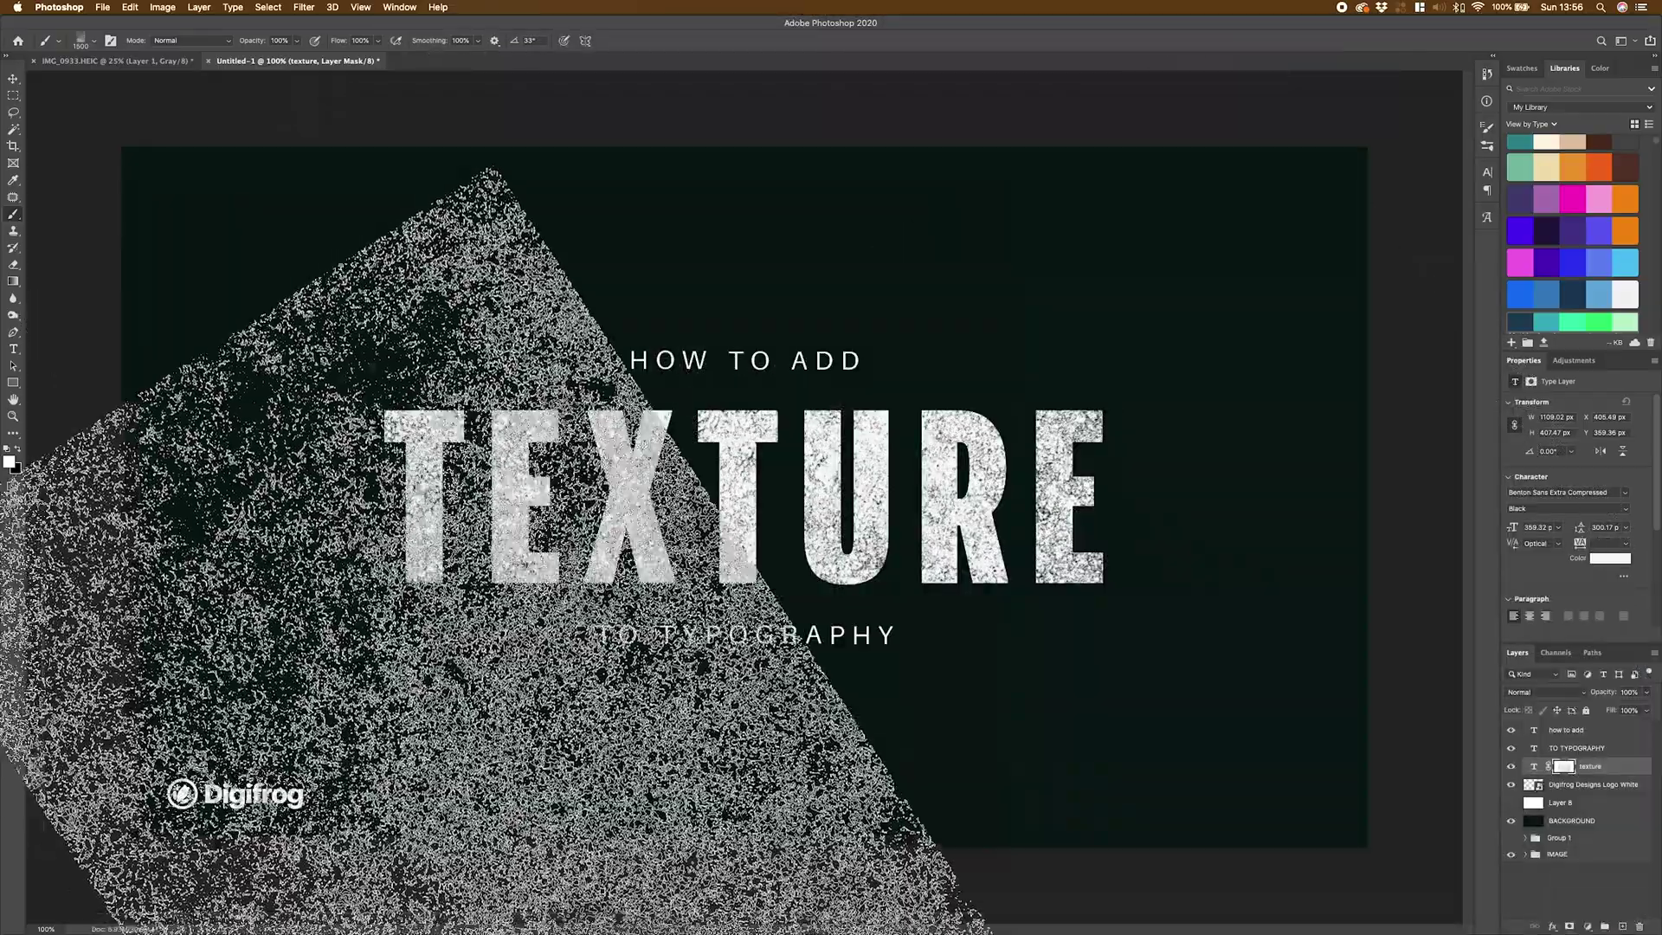
key("v")
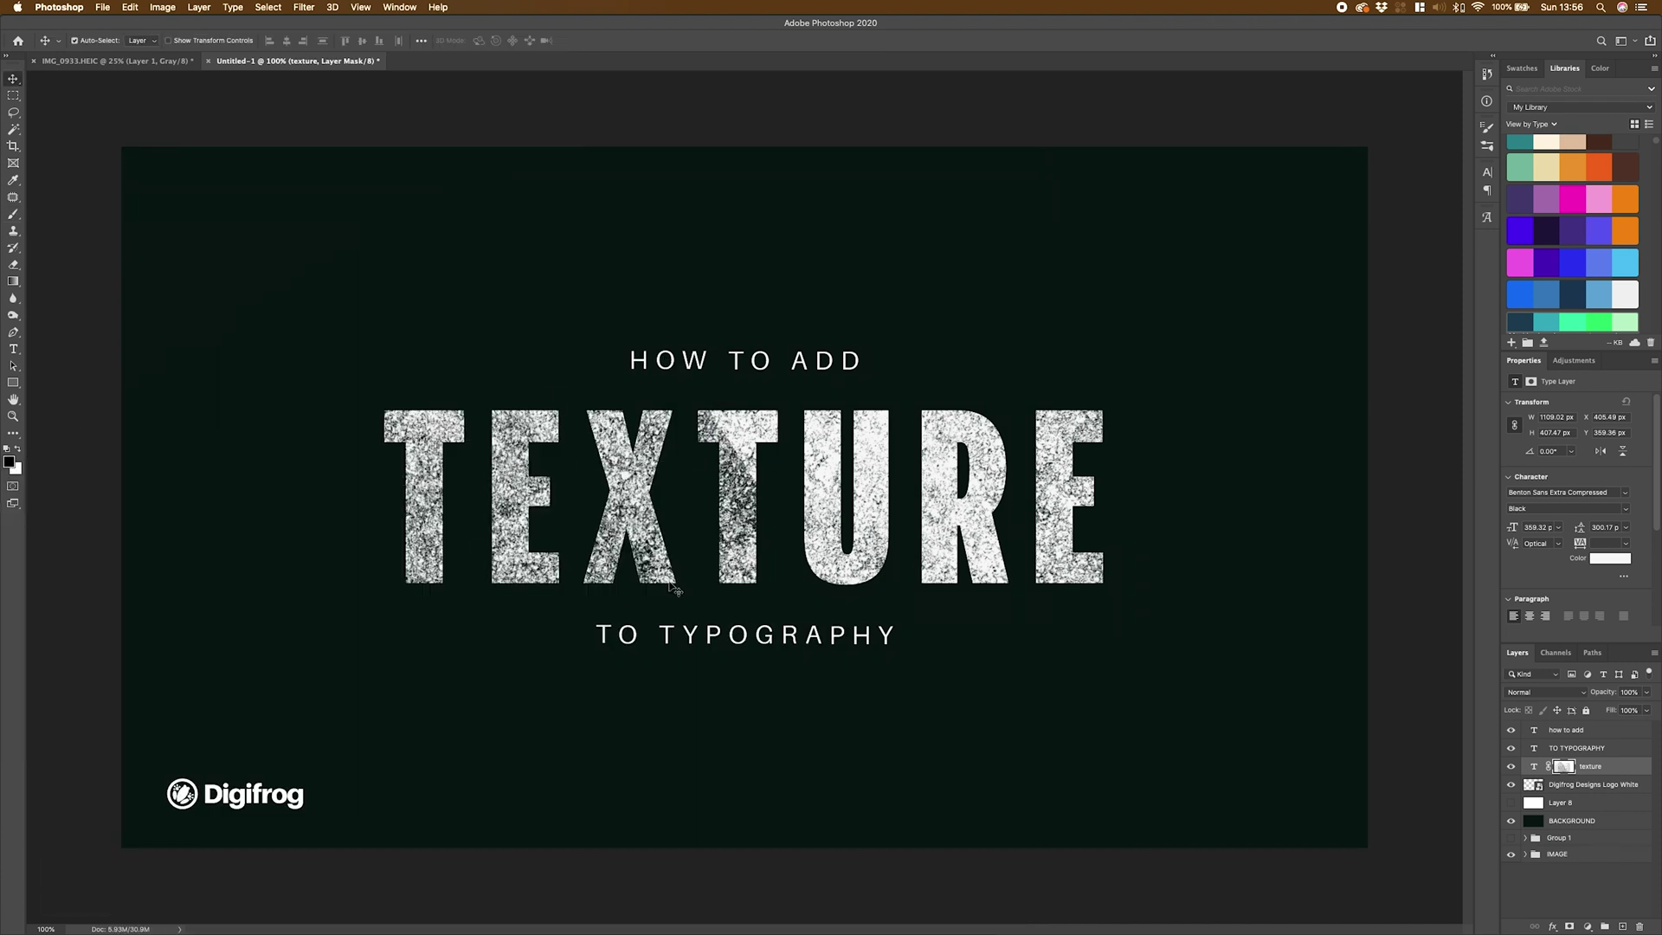
Duplicate the masked "texture" layer and delete the layer mask from the copy.
right_click(1593, 765)
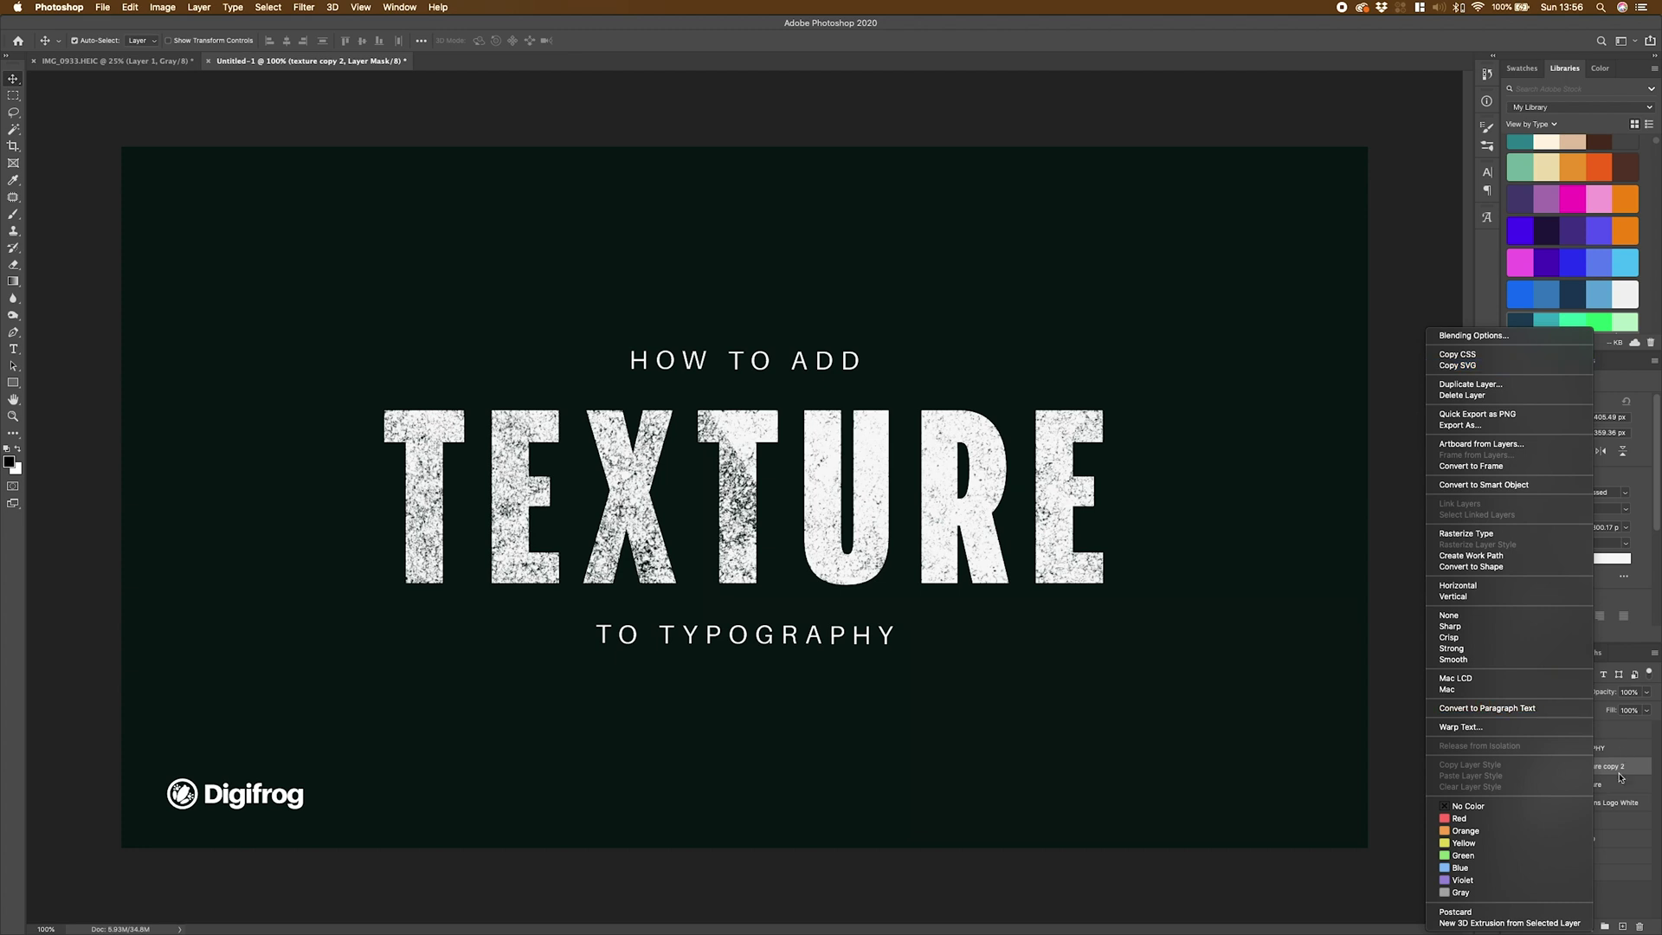
left_click(1550, 366)
left_click(1534, 766)
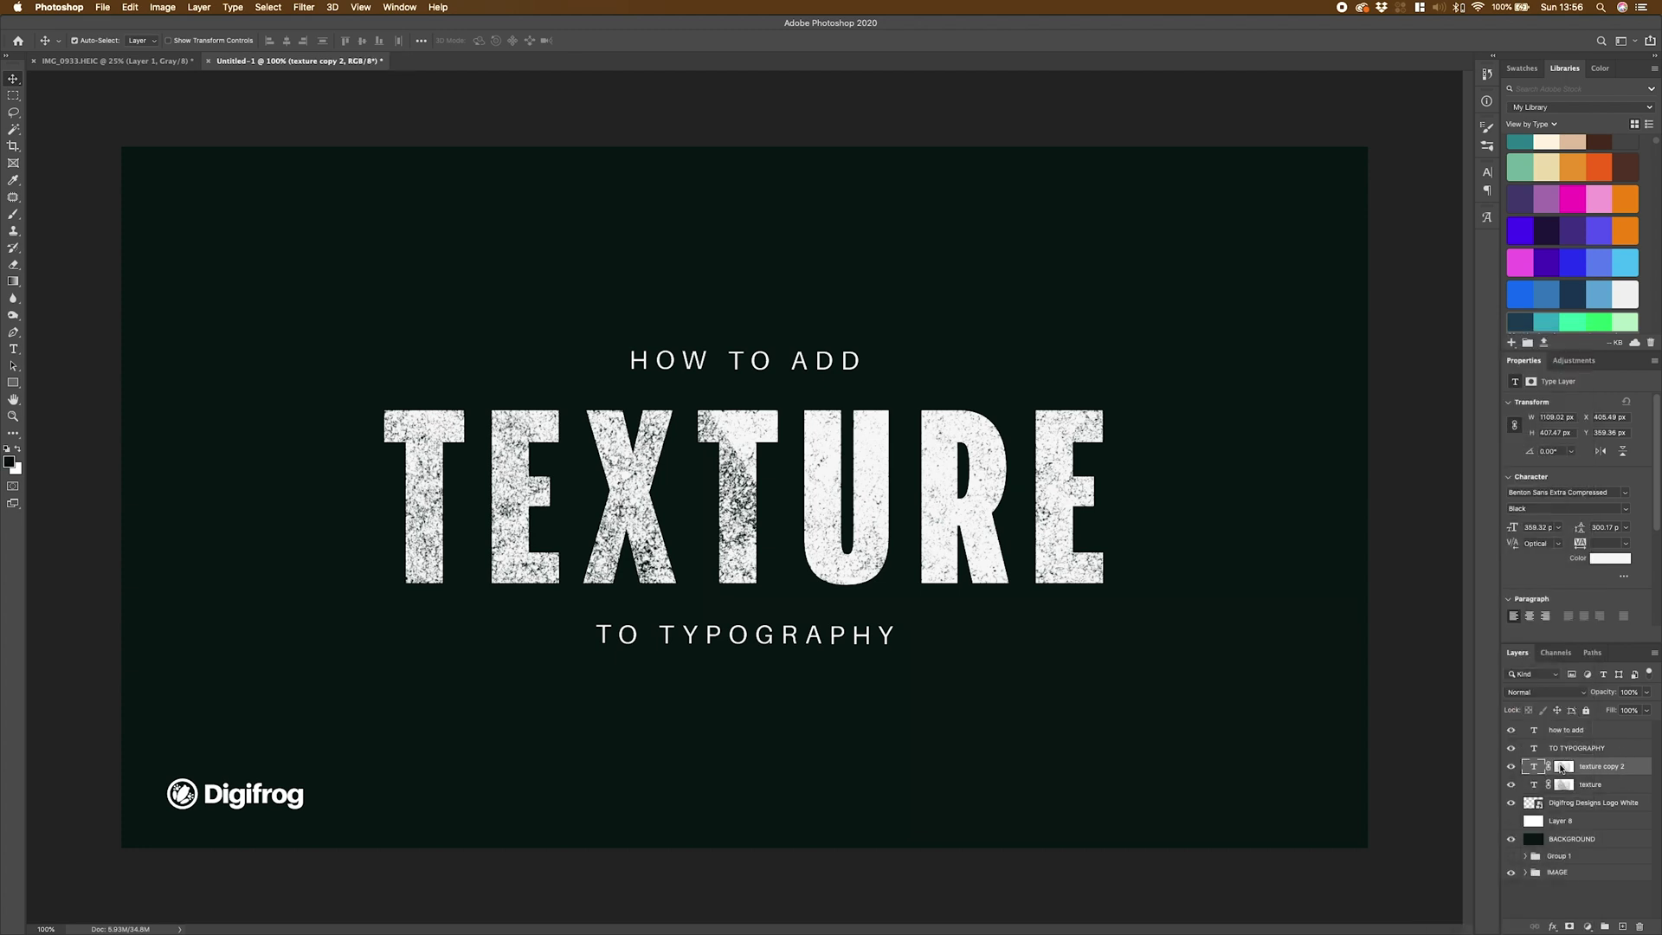
right_click(1539, 768)
left_click(1540, 793)
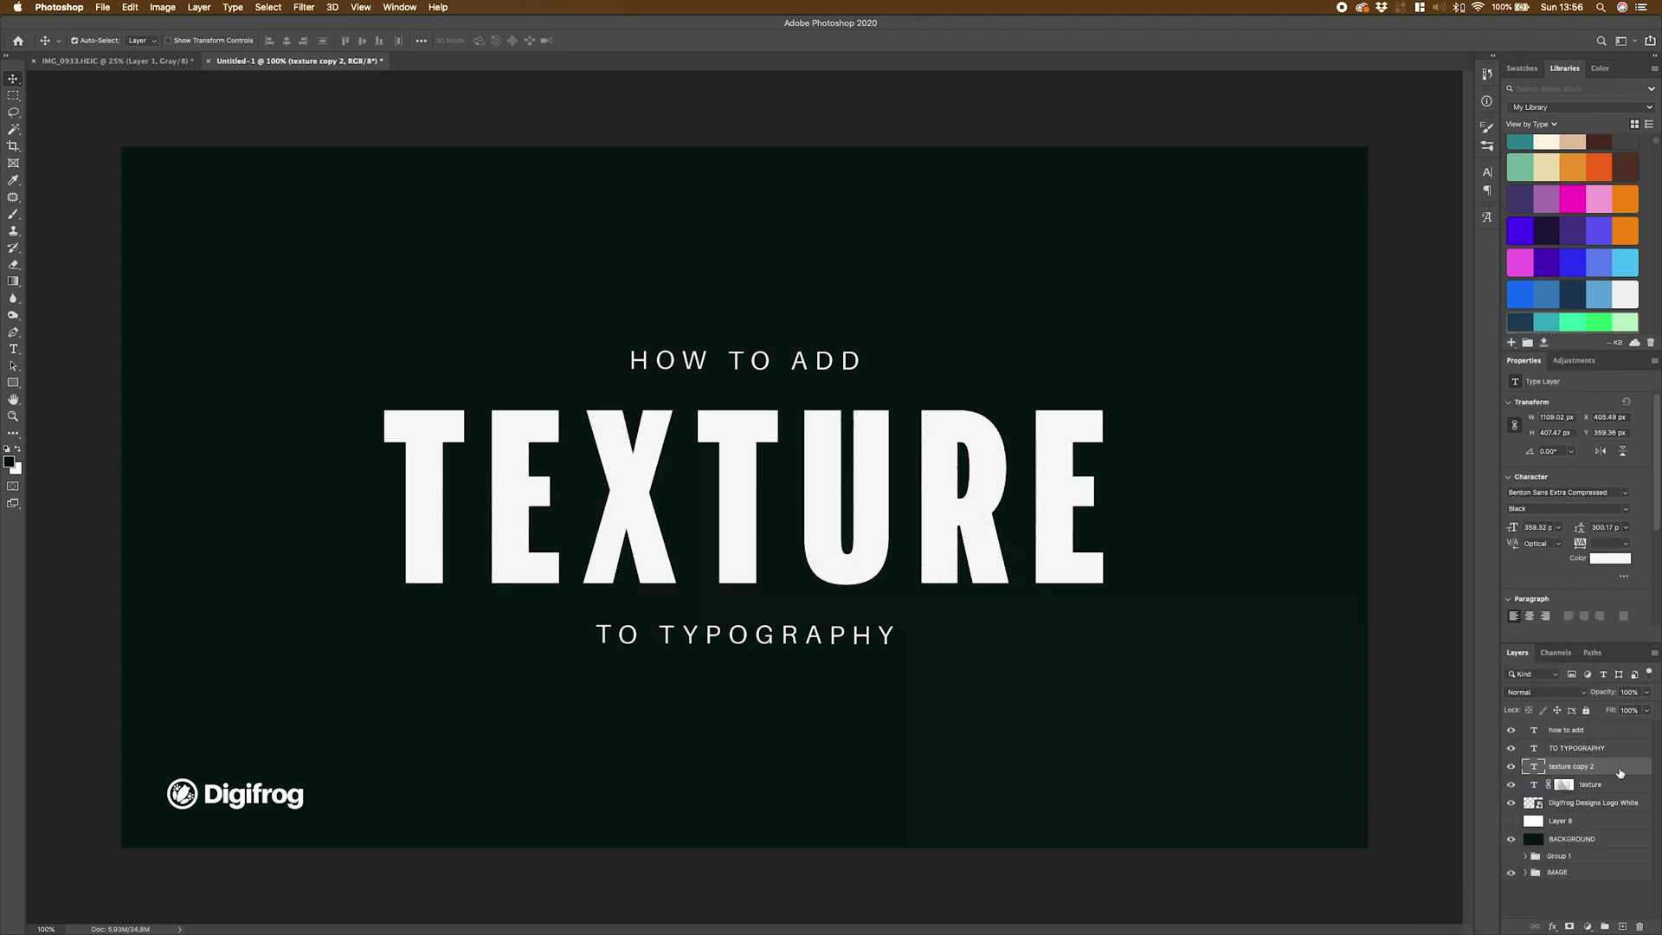
Set the "texture copy 2" layer's fill opacity to 0% and enable its Inner Glow effect.
right_click(1620, 773)
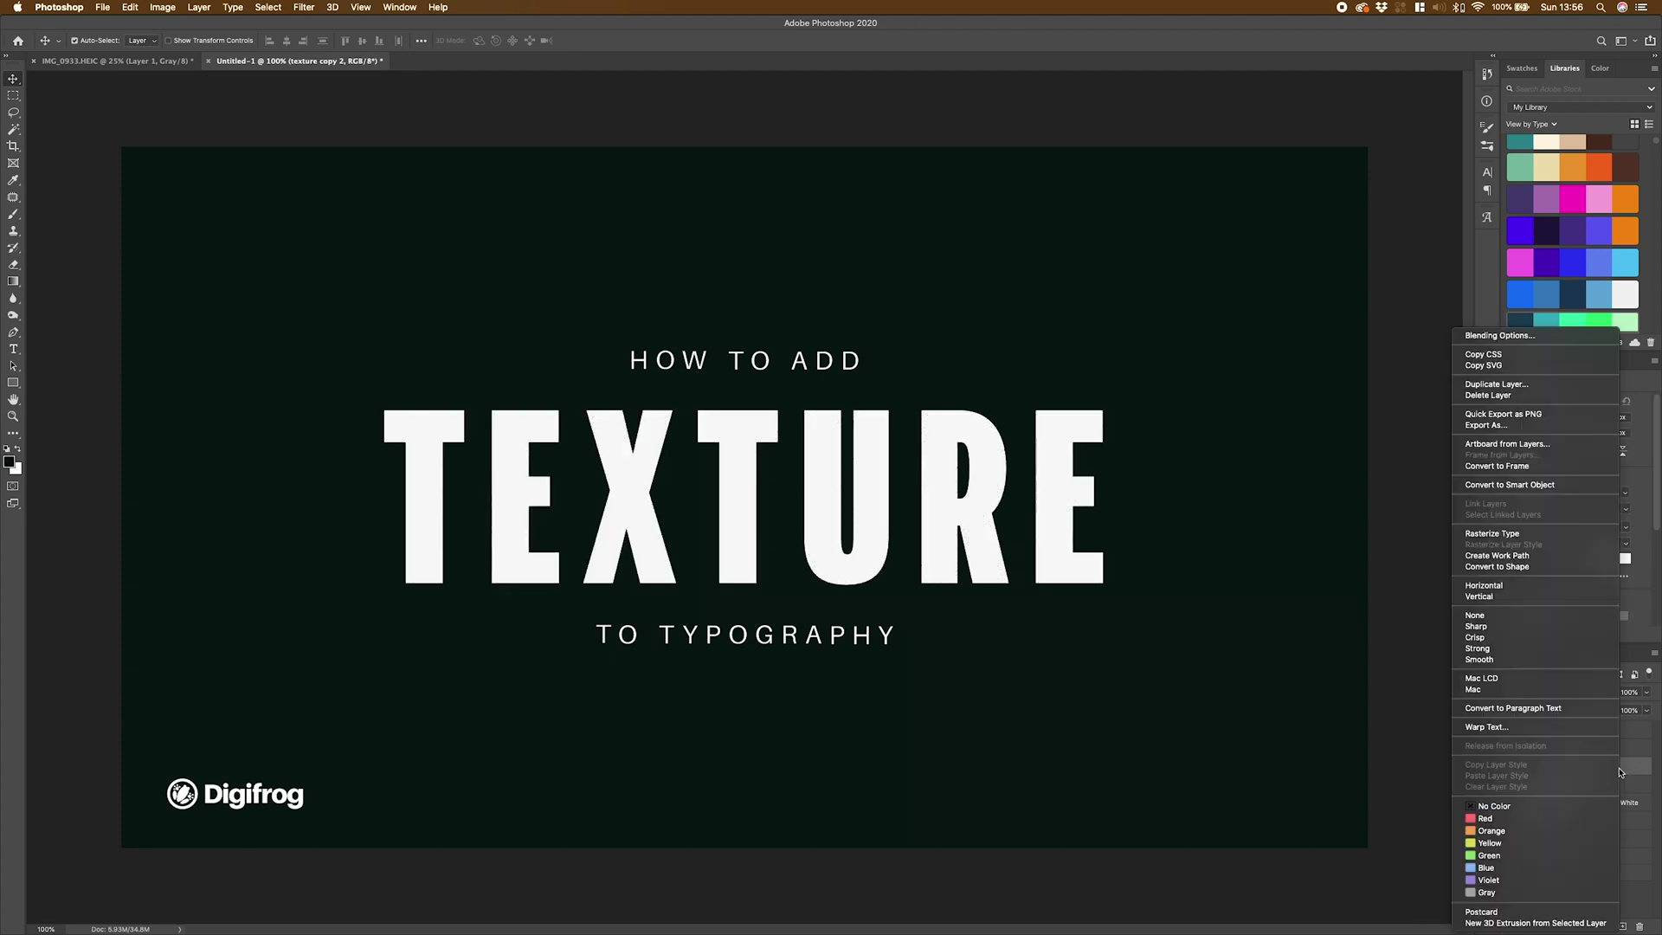
left_click(1507, 334)
left_click_drag(1172, 389, 1128, 390)
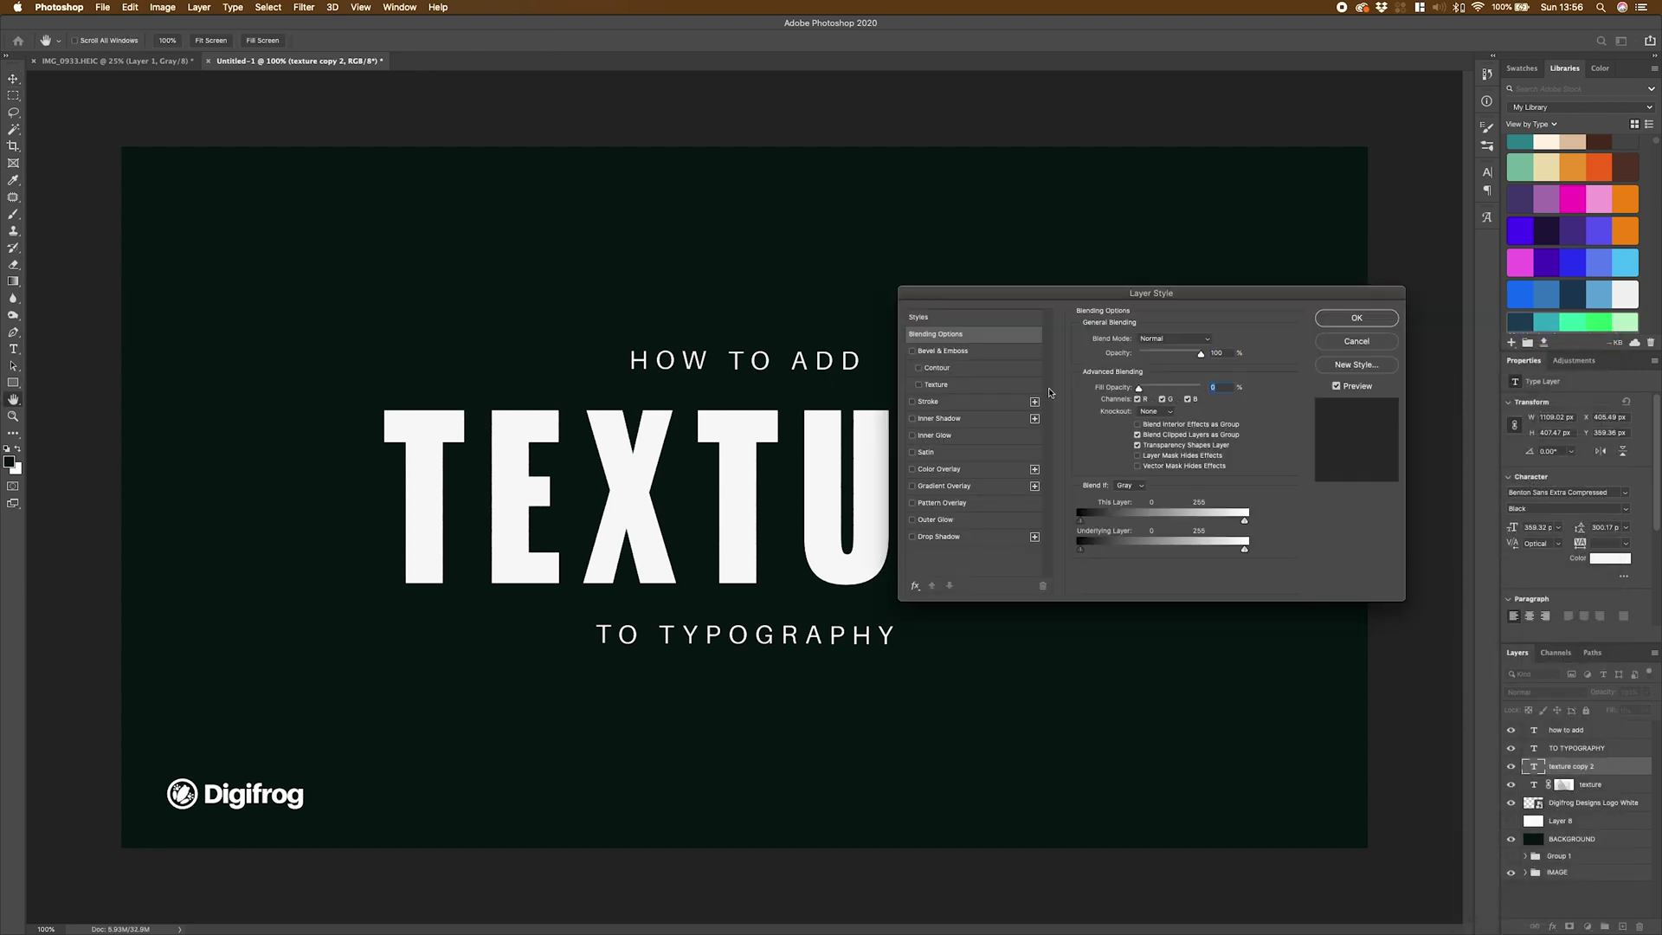
left_click(913, 436)
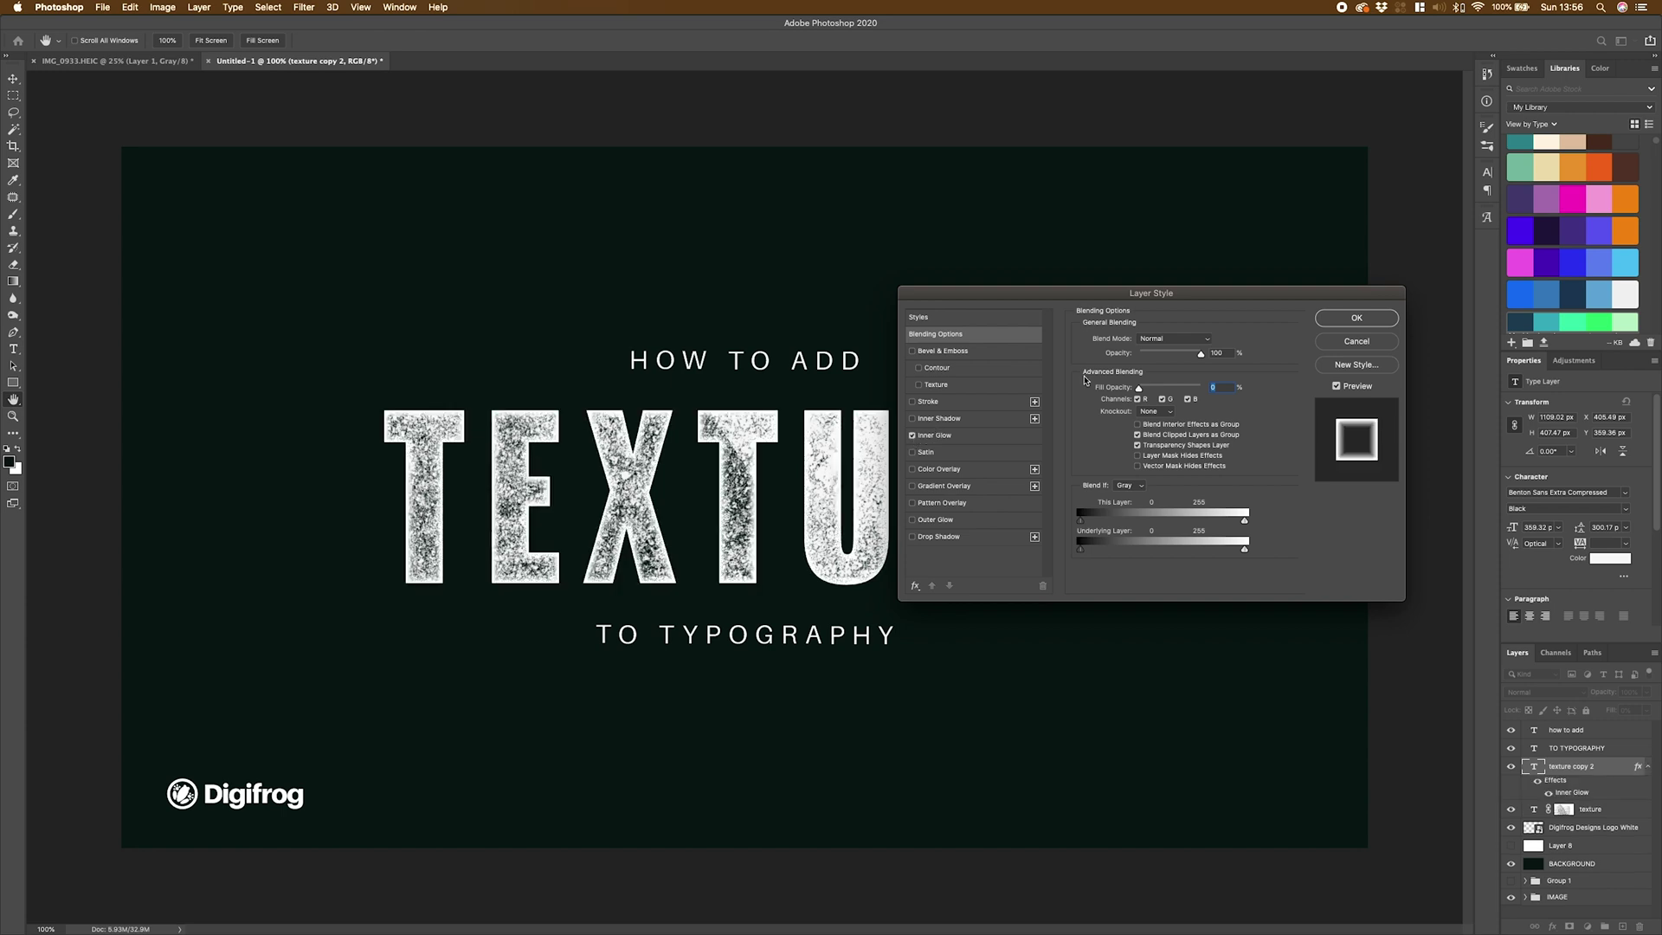